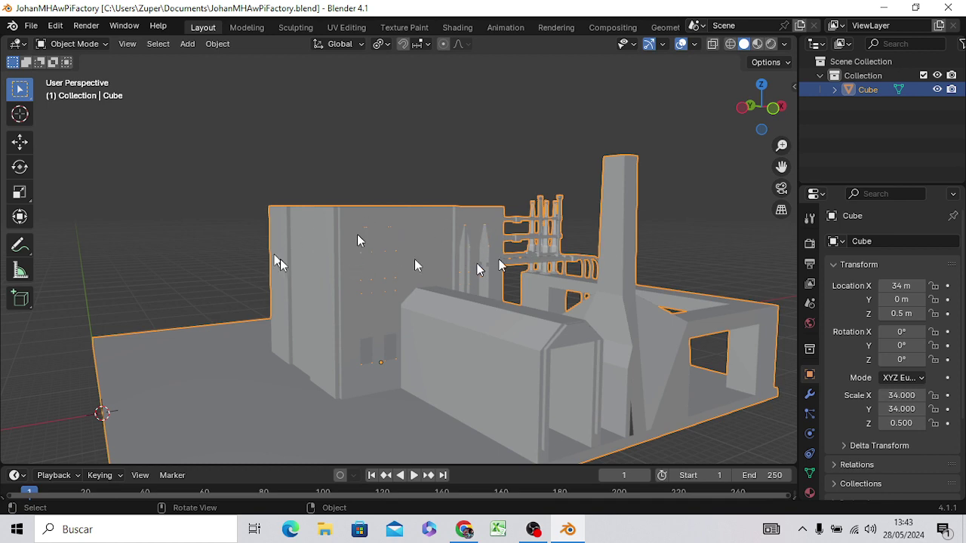
Step: Duplicate the Cube factory object by copying it and pasting it into the Collection
mouse_move(555, 332)
middle_mouse_down()
mouse_move(341, 299)
mouse_move(405, 338)
mouse_move(491, 345)
mouse_move(500, 326)
middle_mouse_up()
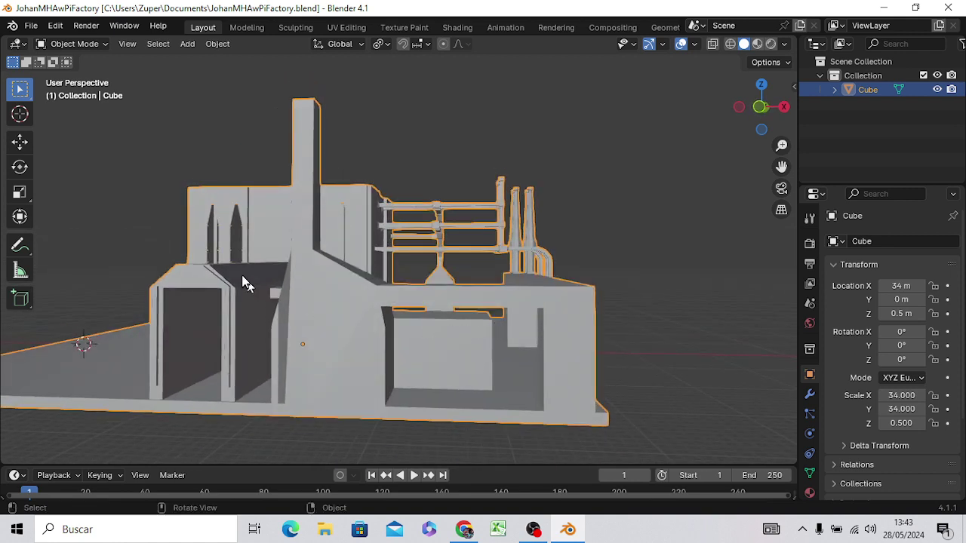
mouse_move(245, 284)
middle_mouse_down()
mouse_move(292, 296)
mouse_move(314, 292)
mouse_move(306, 285)
middle_mouse_up()
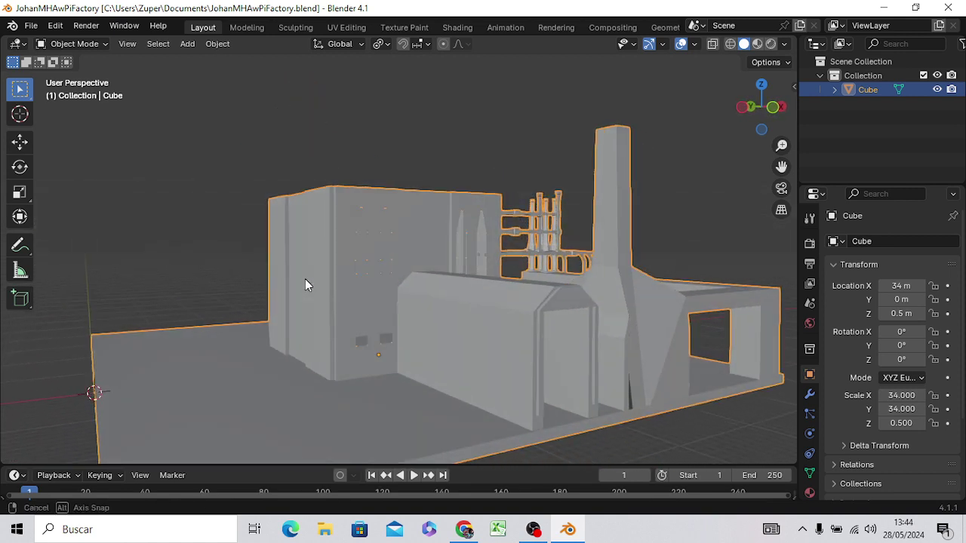
key("Tab")
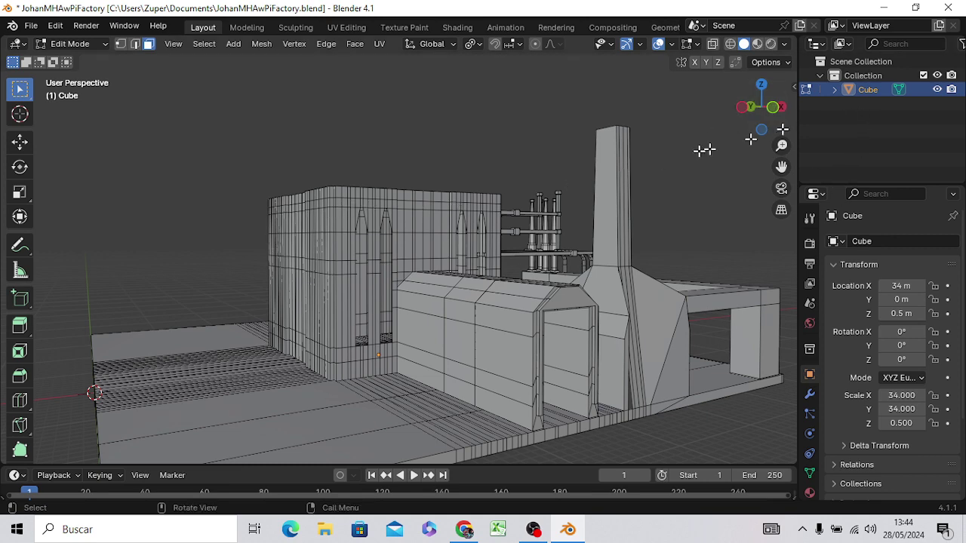
key("Tab")
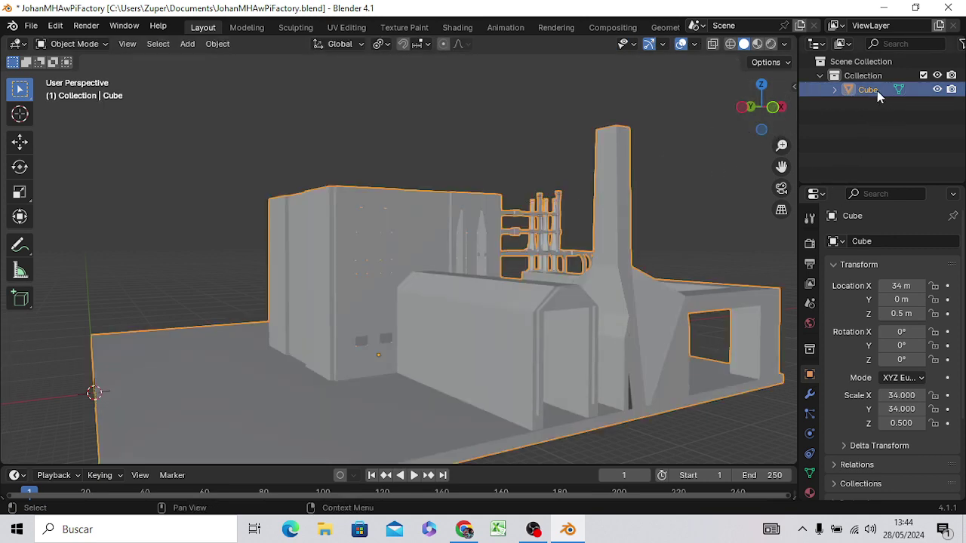
right_click(876, 91)
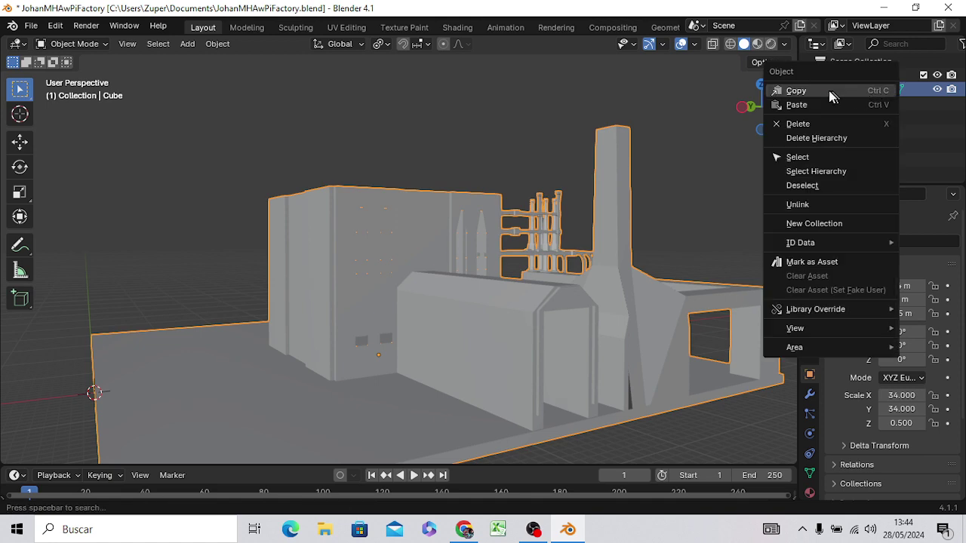
left_click(830, 95)
right_click(866, 75)
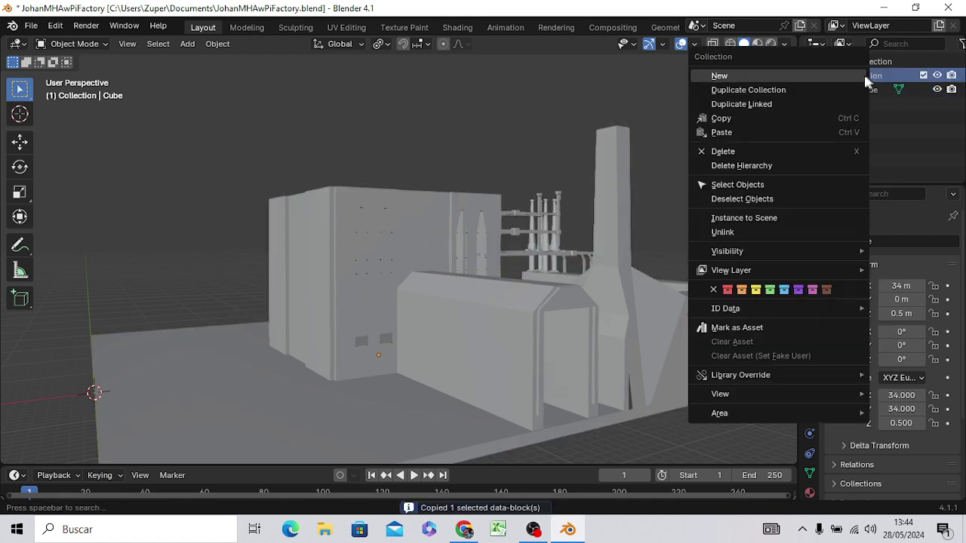
left_click(728, 132)
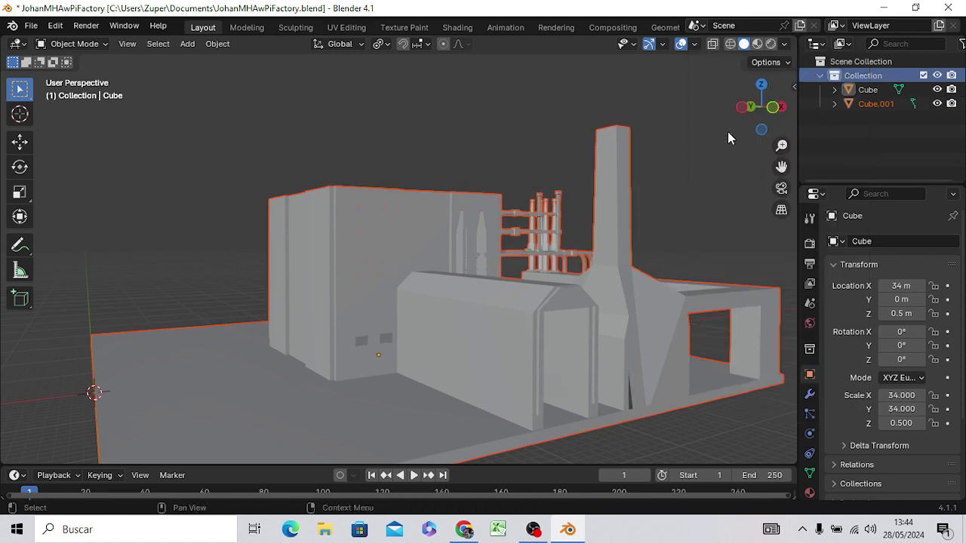
Step: Rename the pasted copy to 'Factory1' and hide it in the viewport
double_click(875, 104)
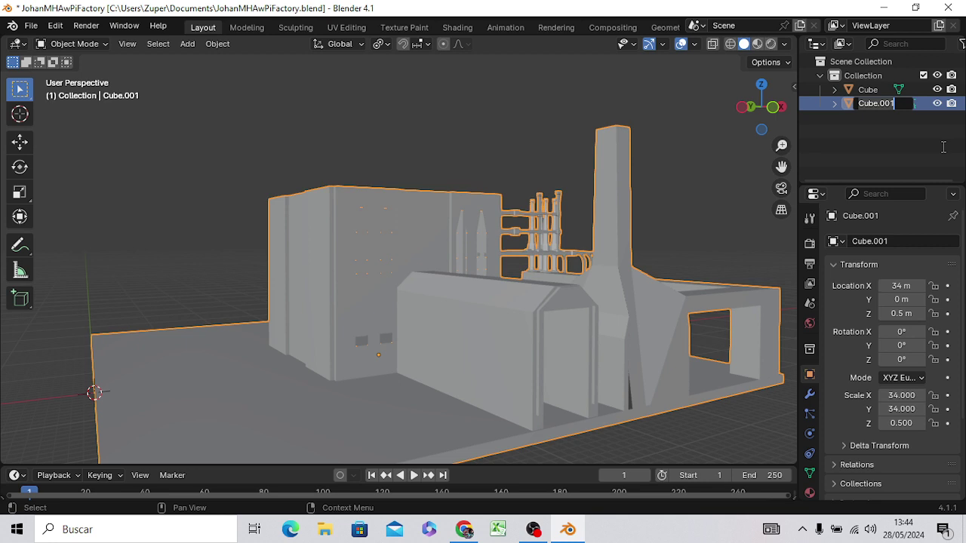
type("Fac")
type("tor")
type("y")
type("1")
key("Return")
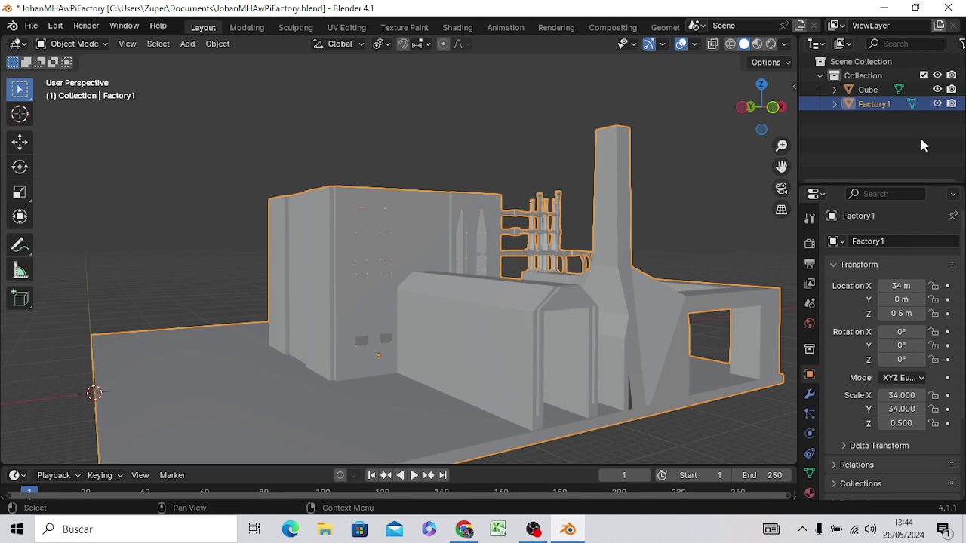
left_click(937, 103)
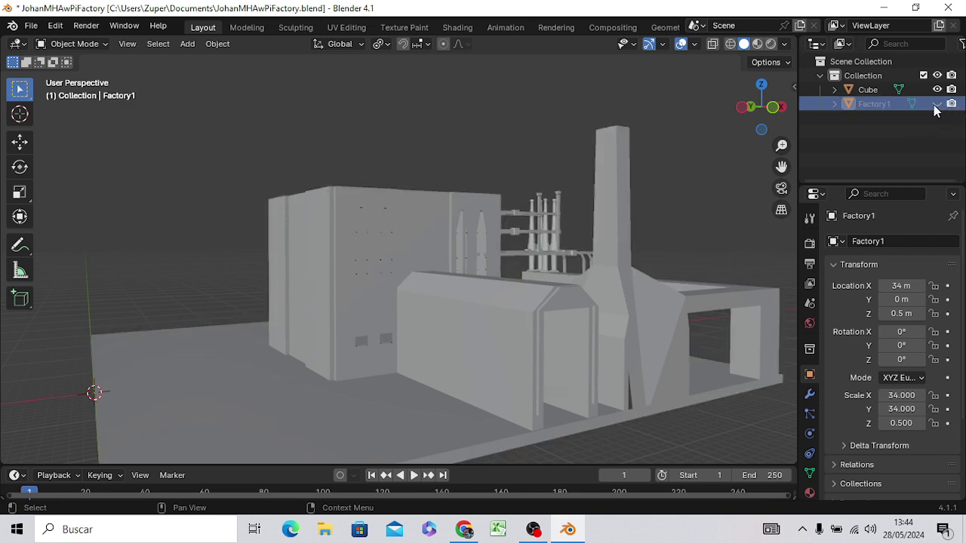
left_click(860, 89)
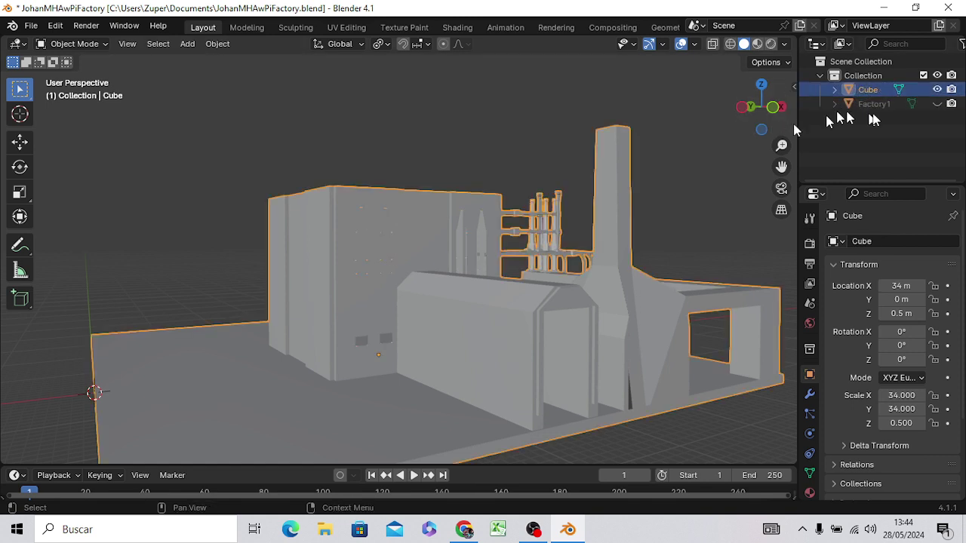
left_click(871, 105)
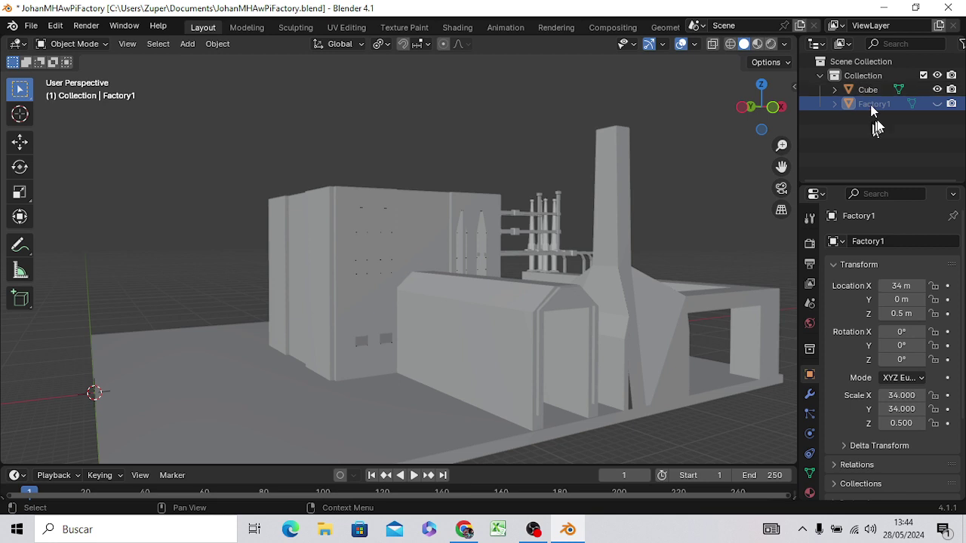
Step: Select the original Cube in Edit Mode and box-select a horizontal strip of side-wall faces
left_click(875, 90)
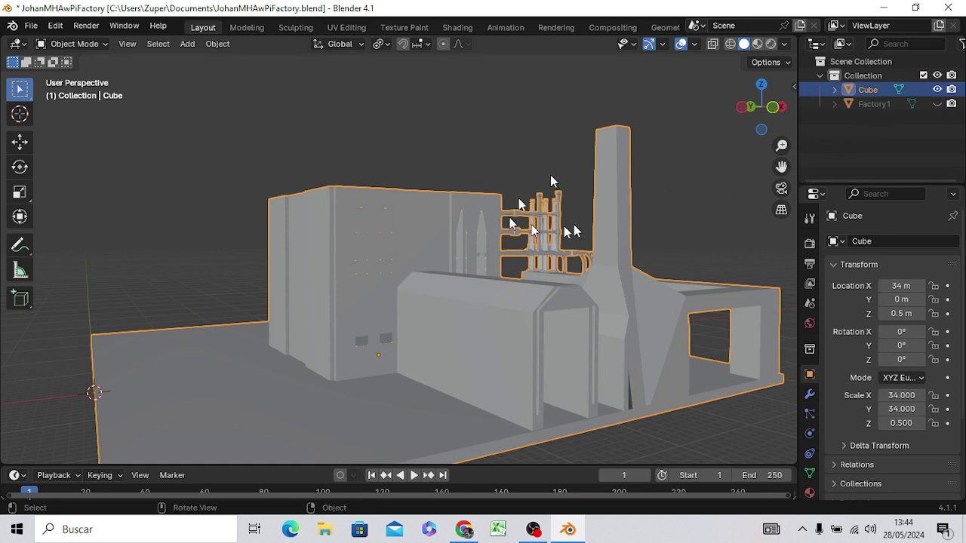
mouse_move(696, 224)
middle_mouse_down()
mouse_move(643, 218)
mouse_move(627, 232)
mouse_move(687, 234)
middle_mouse_up()
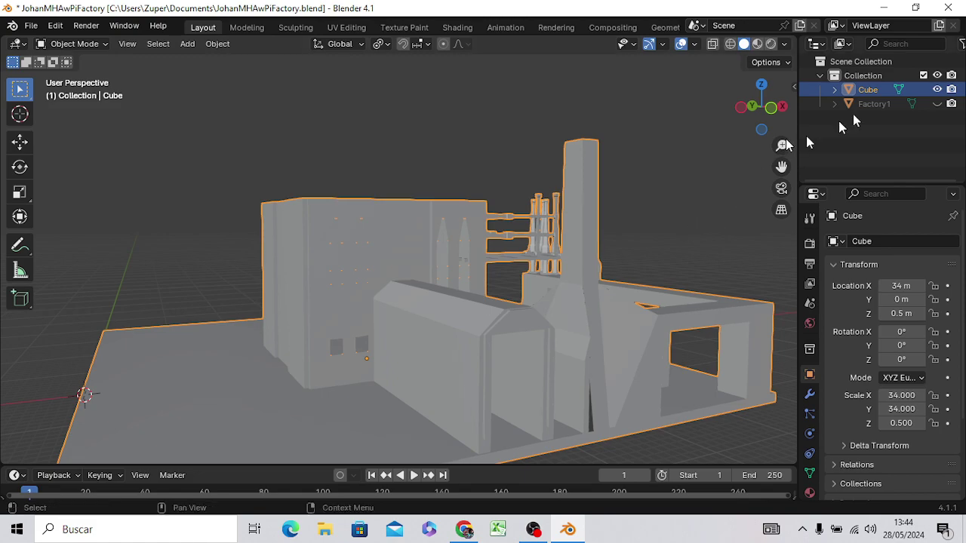
key("Tab")
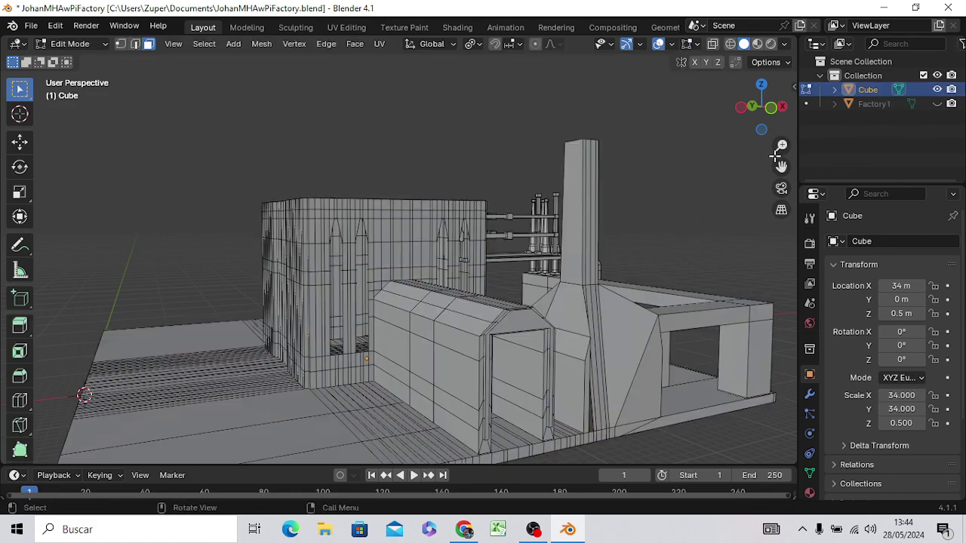
mouse_move(351, 337)
middle_mouse_down()
mouse_move(445, 338)
mouse_move(492, 395)
mouse_move(513, 392)
mouse_move(453, 414)
mouse_move(473, 395)
mouse_move(511, 298)
middle_mouse_up()
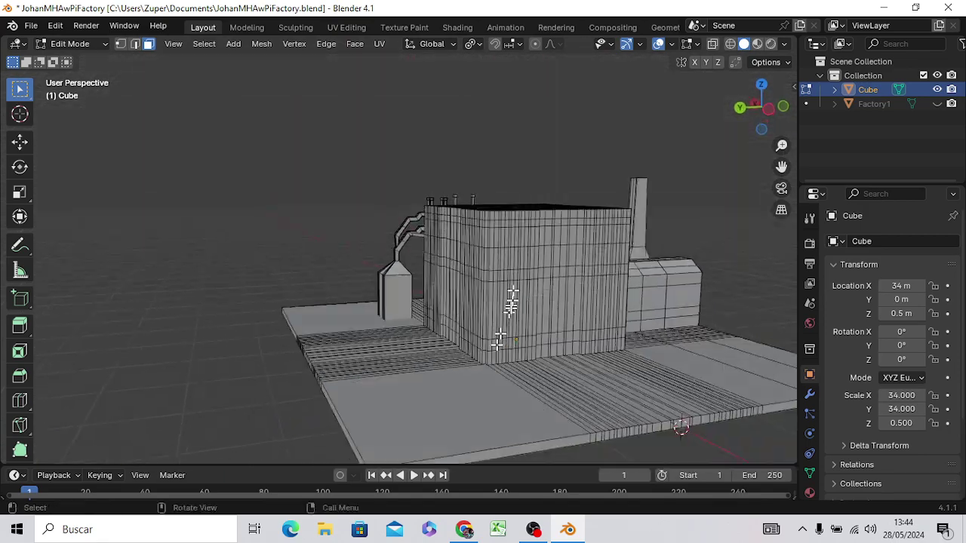
mouse_move(511, 237)
middle_mouse_down()
mouse_move(491, 276)
mouse_move(464, 201)
mouse_move(499, 261)
middle_mouse_up()
scroll(499, 261, "up", 5)
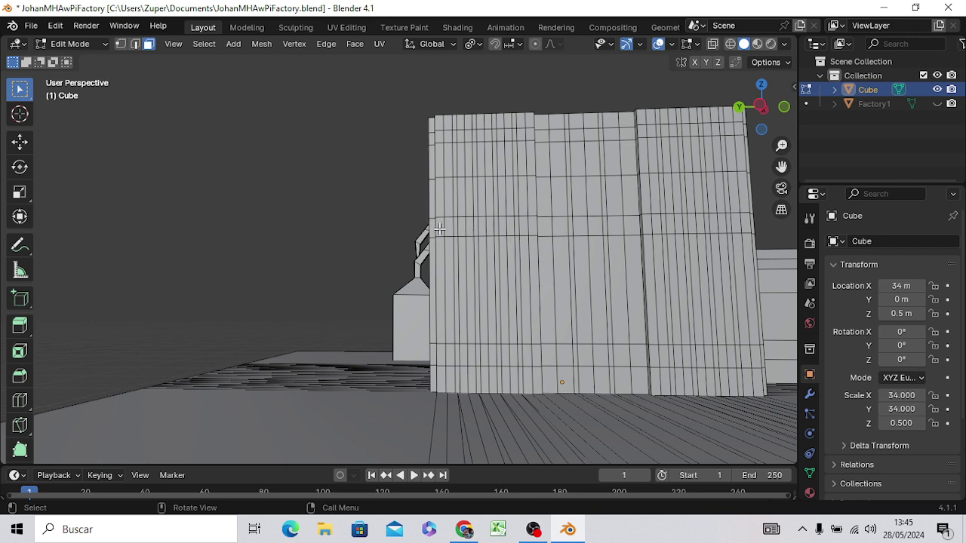
left_click_drag(440, 228, 747, 224)
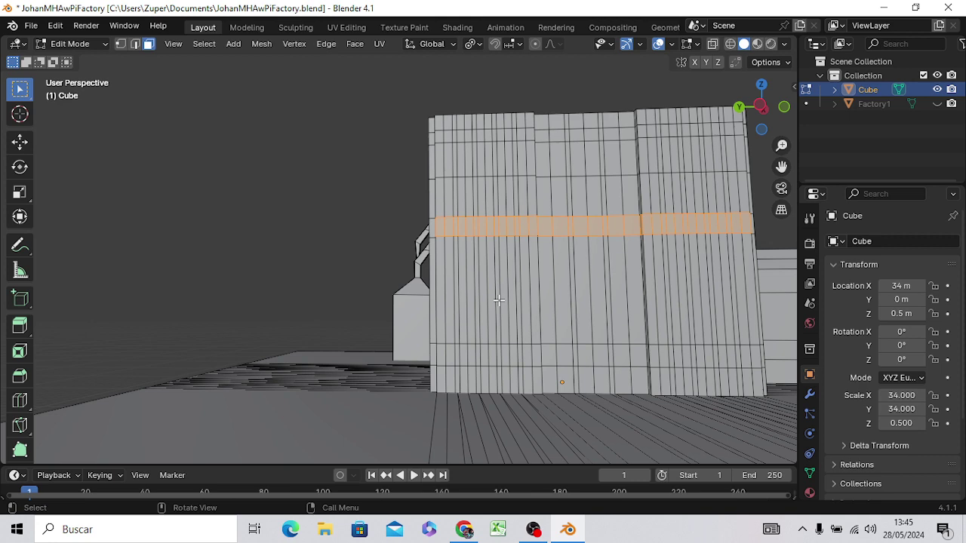
Step: In front view, extrude the selected wall strip out by 10 m
key("KP_1")
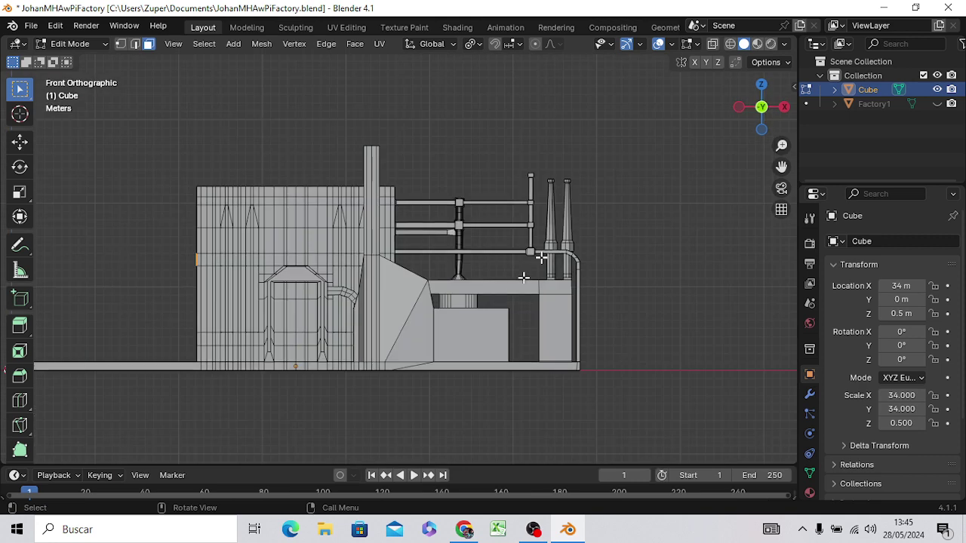
mouse_move(244, 298)
middle_mouse_down("shift")
mouse_move(279, 314)
mouse_move(465, 287)
middle_mouse_up("shift")
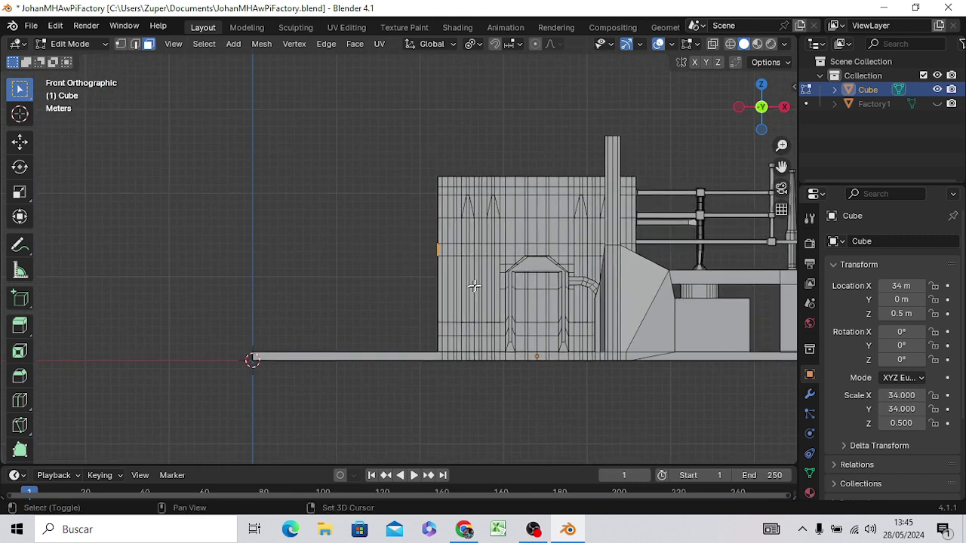
scroll(465, 285, "up", 1)
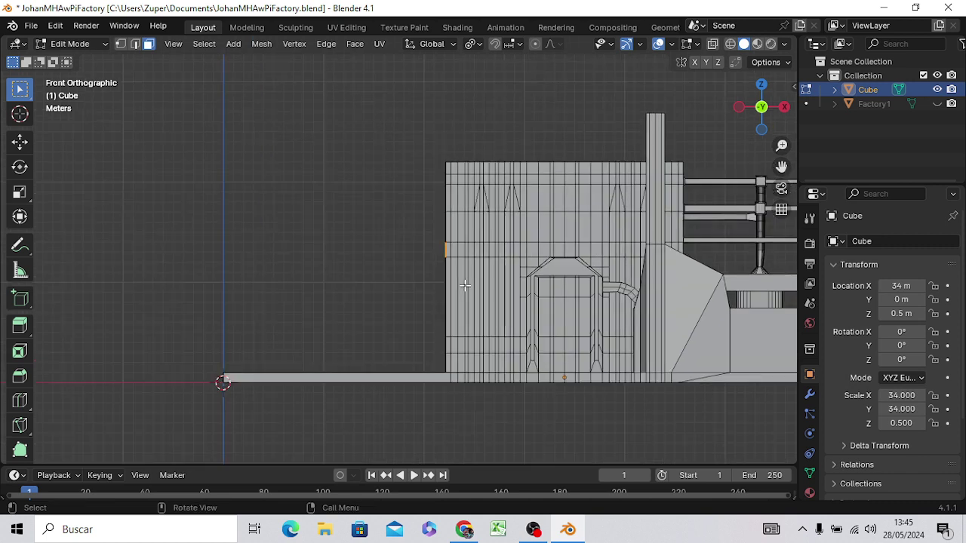
scroll(464, 285, "up", 1)
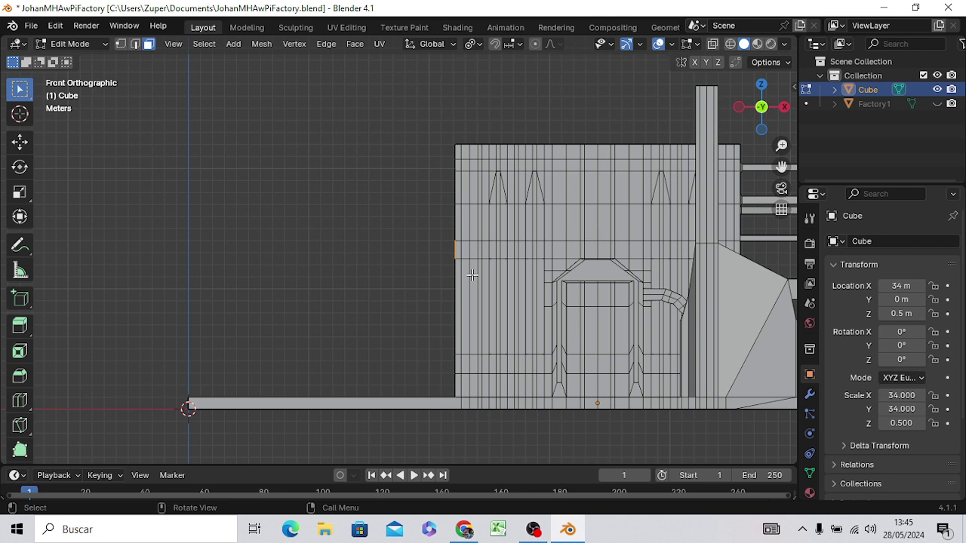
key("g")
key("z")
key("z")
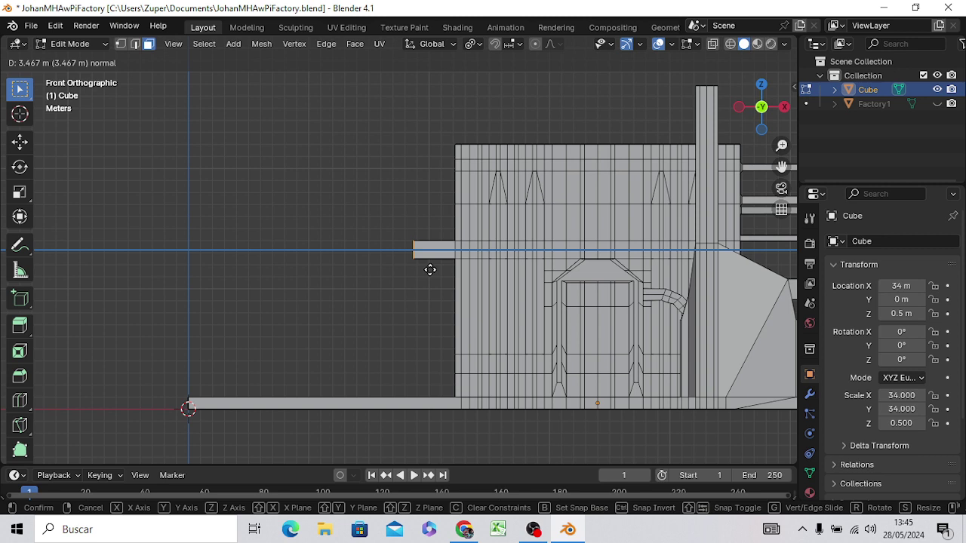
type("10")
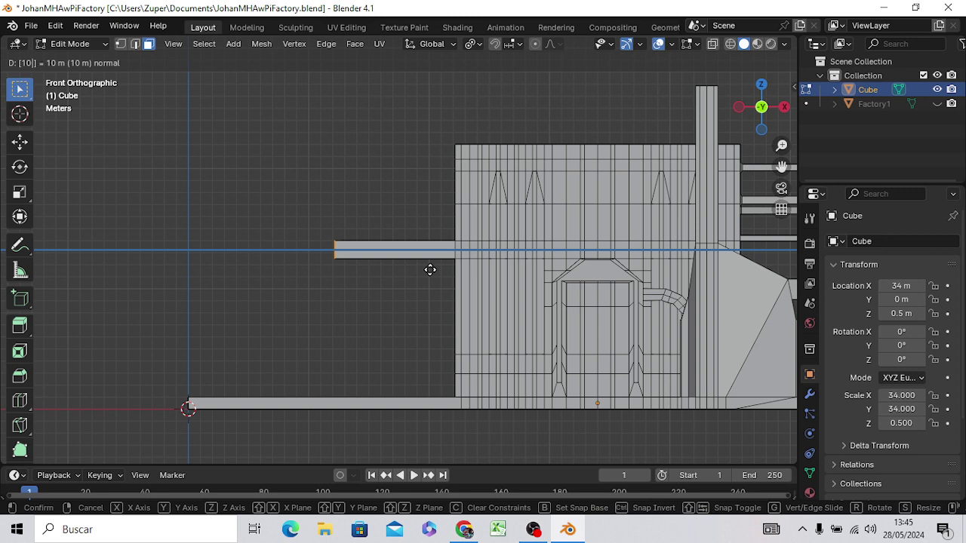
key("Return")
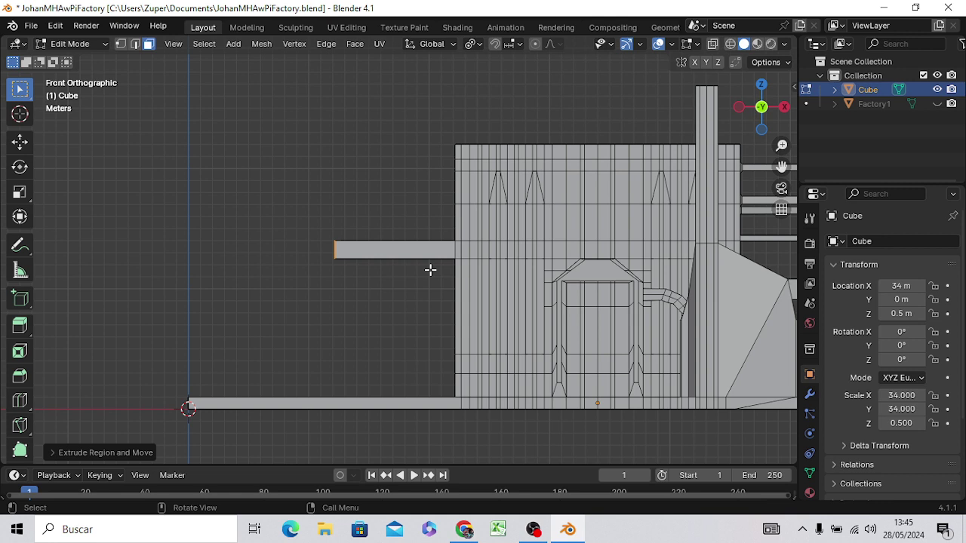
Step: Extend the beam with two further 5 m extrusions
key("e")
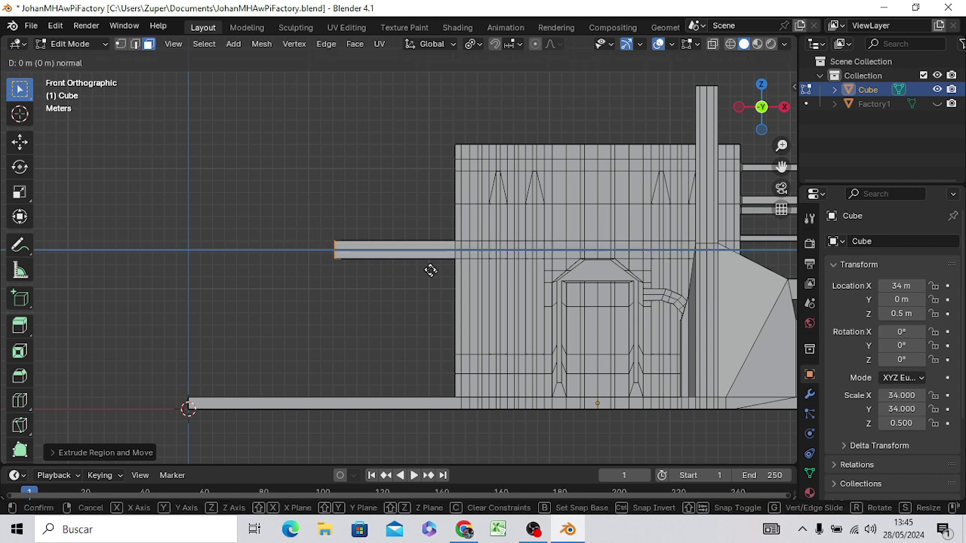
type("5")
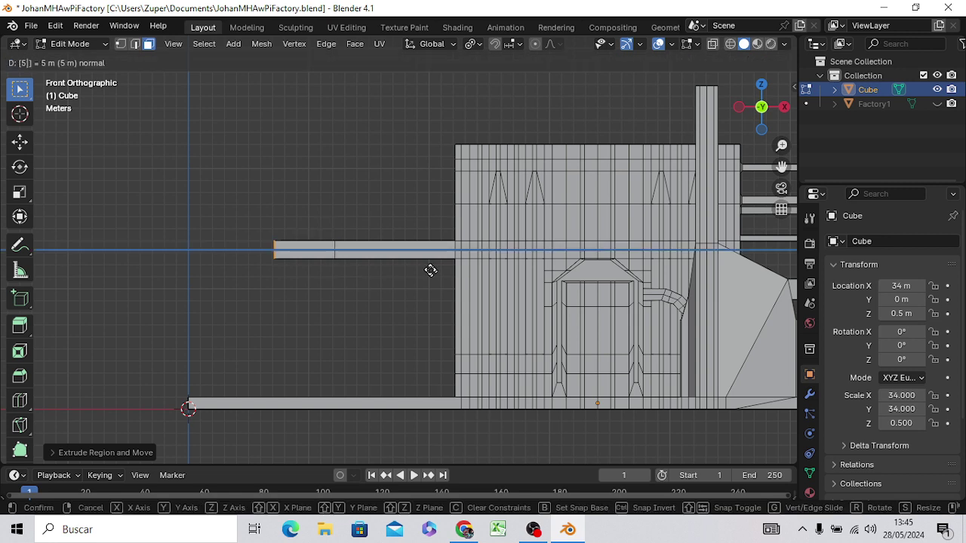
key("Return")
type("e")
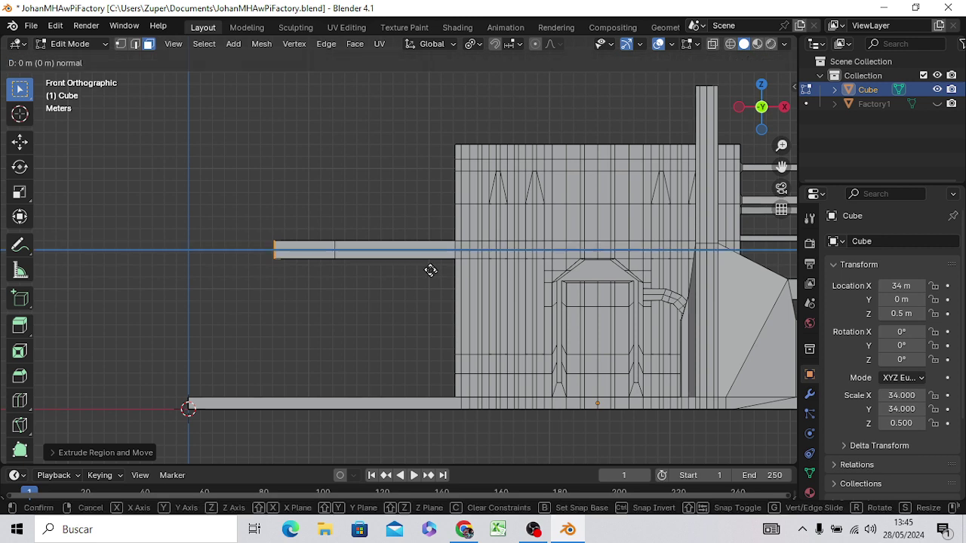
type("5")
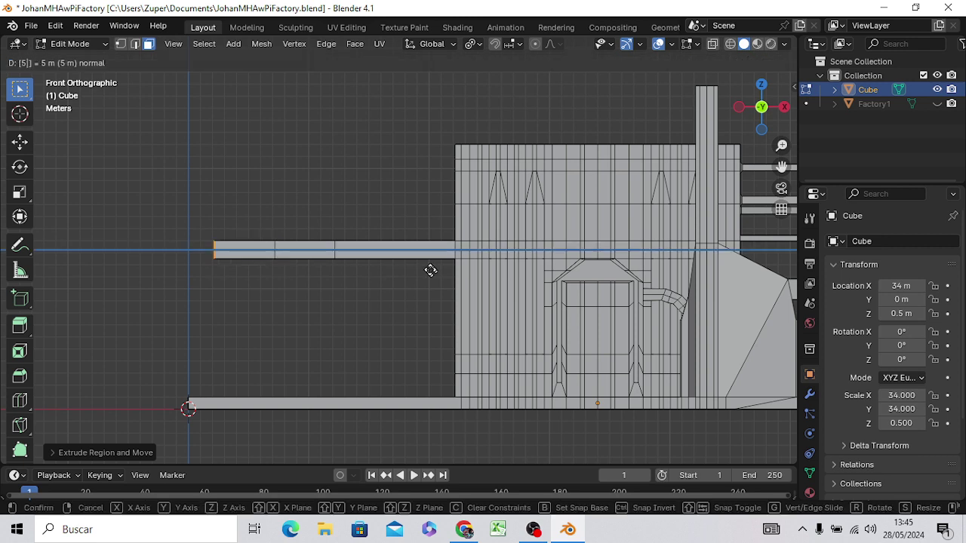
key("Return")
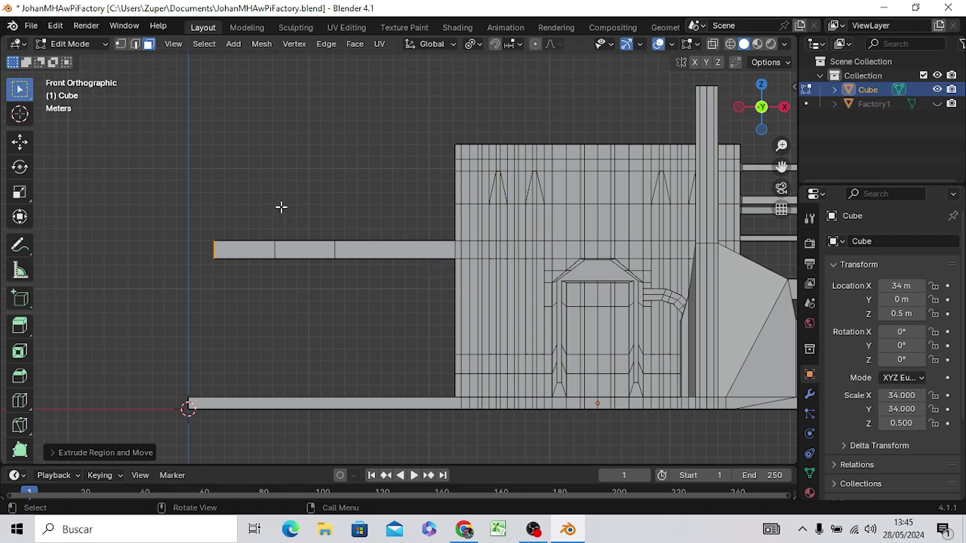
mouse_move(280, 207)
middle_mouse_down()
mouse_move(335, 280)
mouse_move(408, 266)
mouse_move(431, 237)
mouse_move(415, 201)
mouse_move(415, 218)
mouse_move(436, 225)
mouse_move(416, 226)
middle_mouse_up()
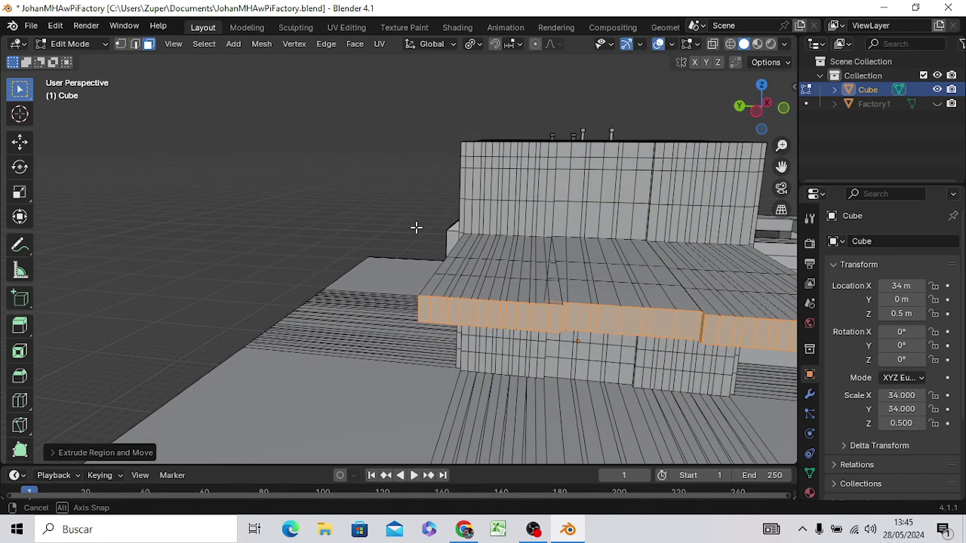
Step: Undo the stray extrusion that landed on the floor
mouse_move(672, 332)
middle_mouse_down()
mouse_move(664, 328)
mouse_move(641, 355)
mouse_move(657, 351)
middle_mouse_up()
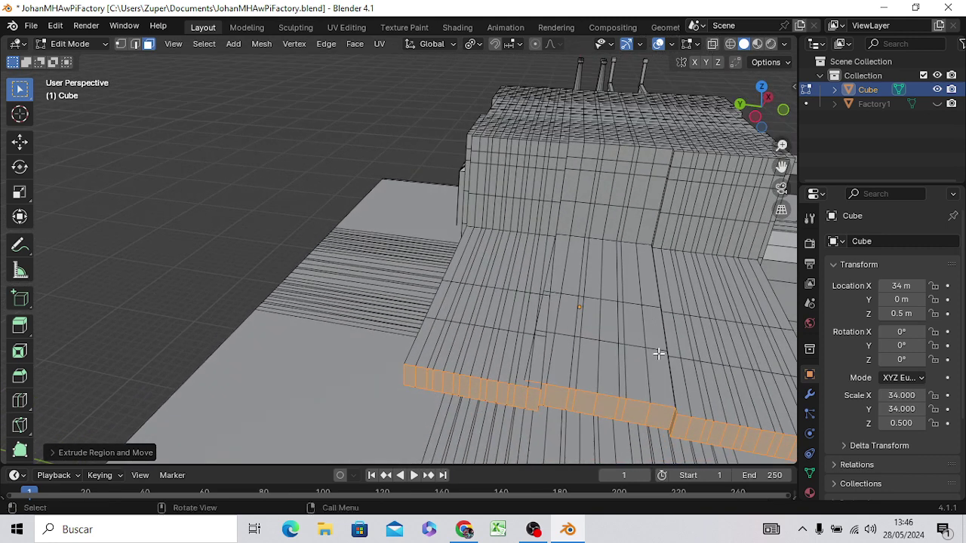
key("ctrl")
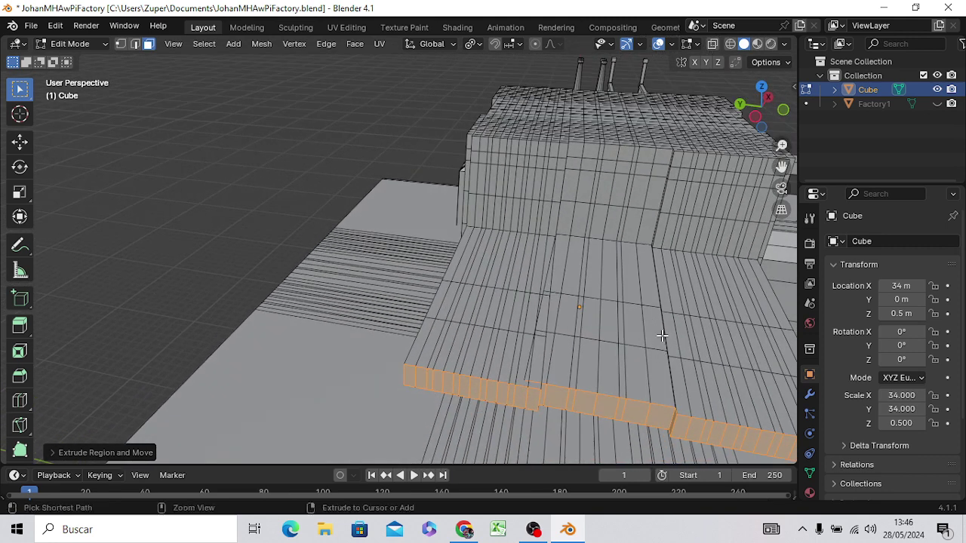
key("ctrl+z")
key("ctrl+z")
key("ctrl+z")
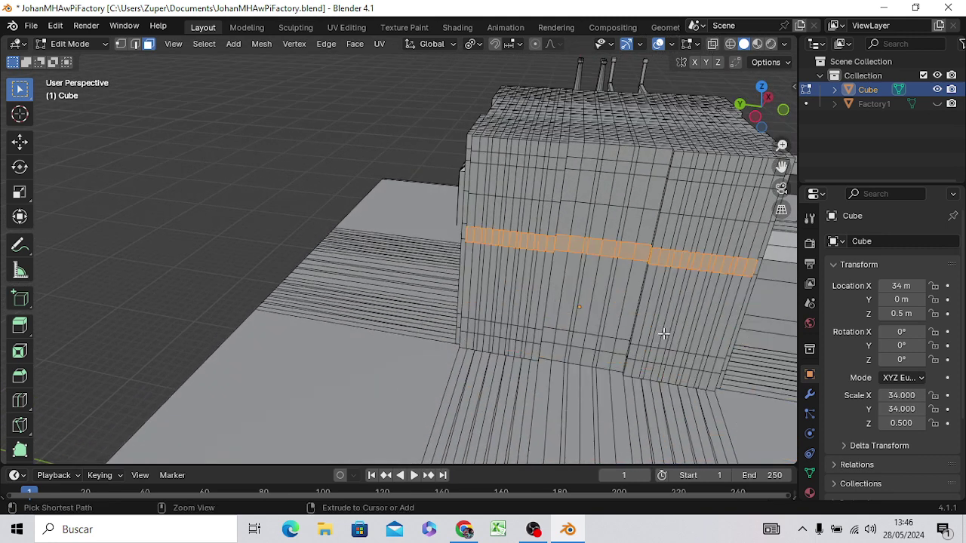
Step: Extrude the wall band 10 m along global X, then undo back to a flush wall
key("e")
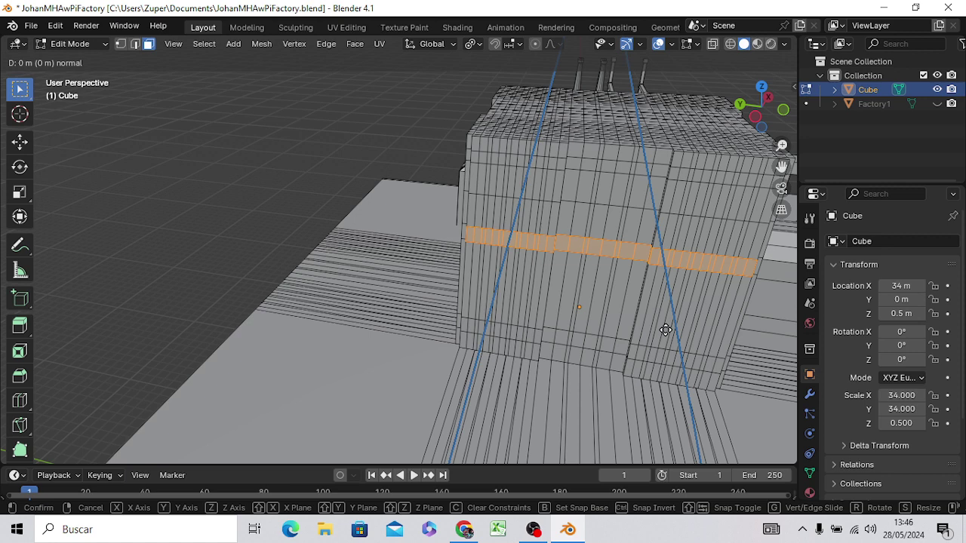
key("x")
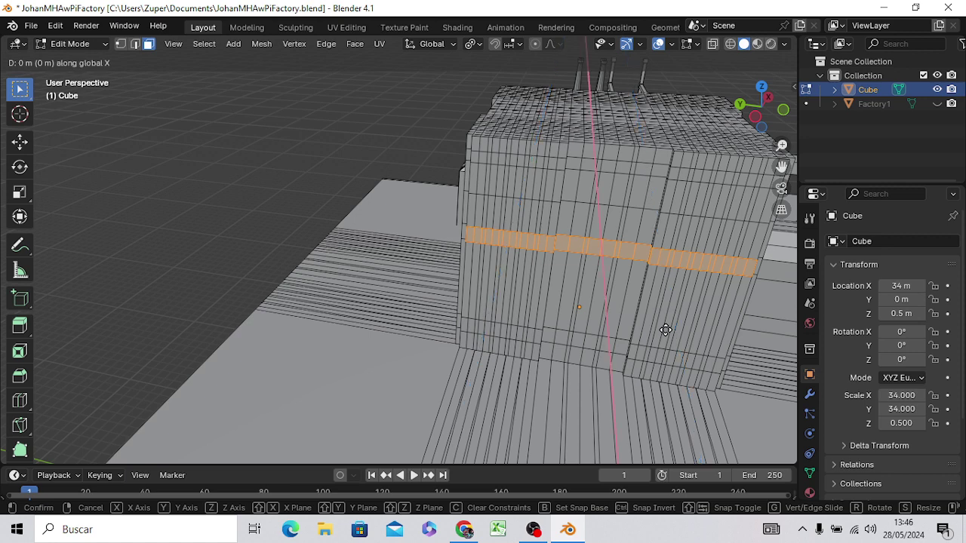
type("10")
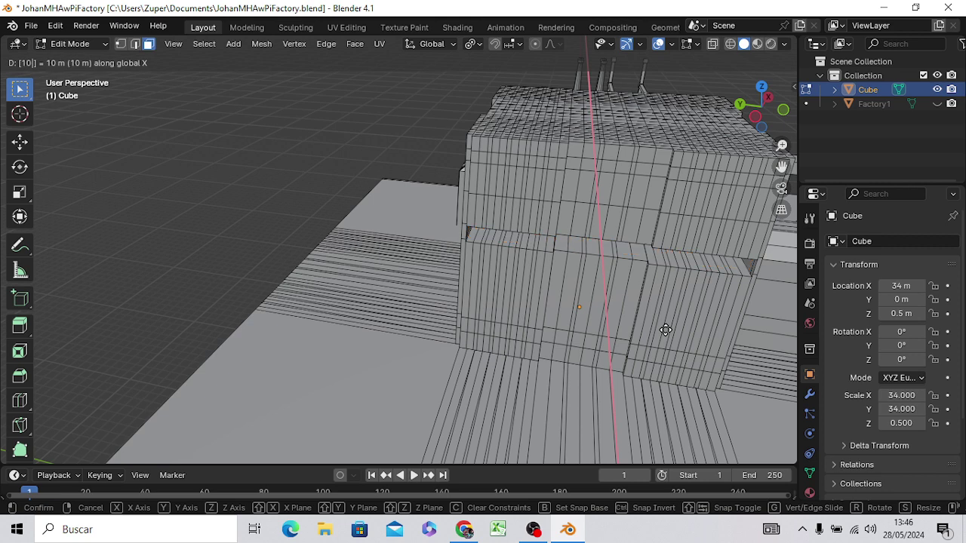
key("Return")
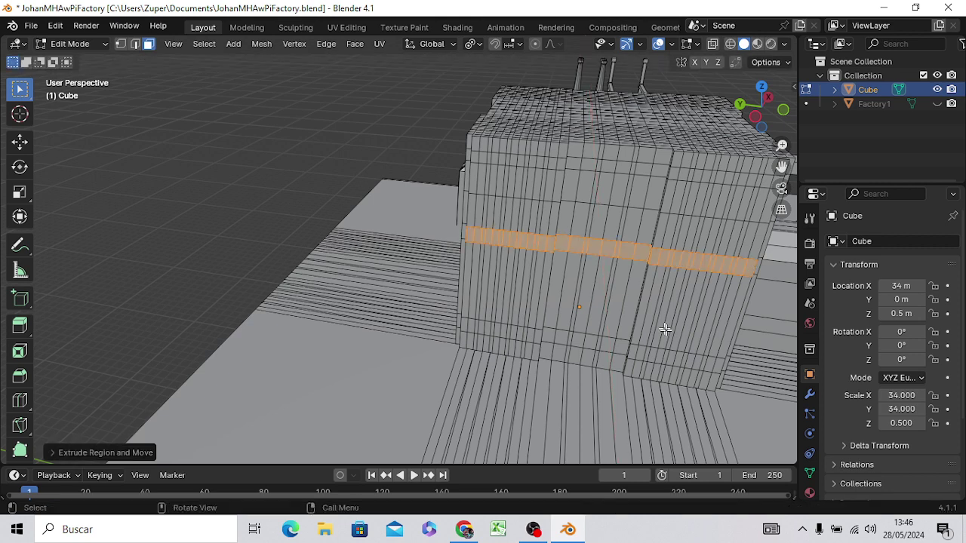
key("ctrl+z")
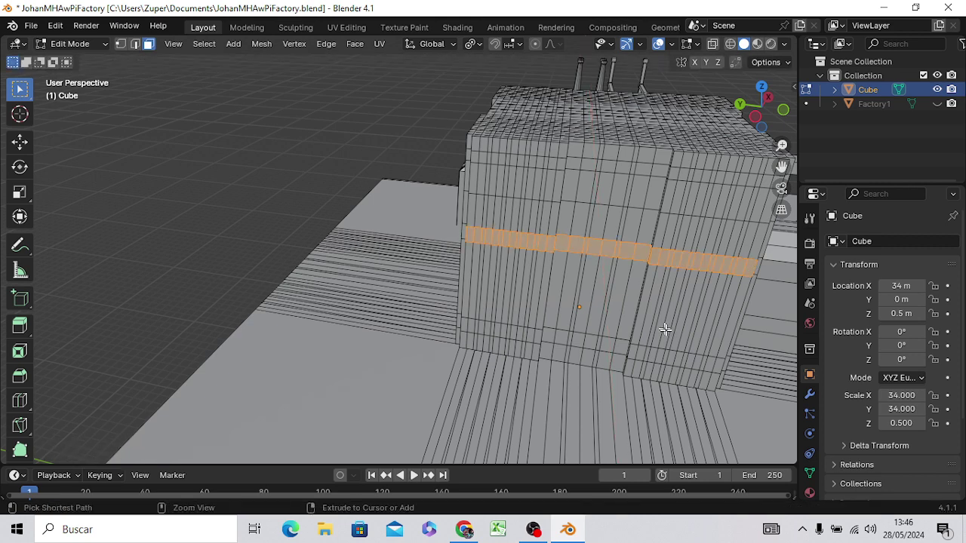
key("ctrl+z")
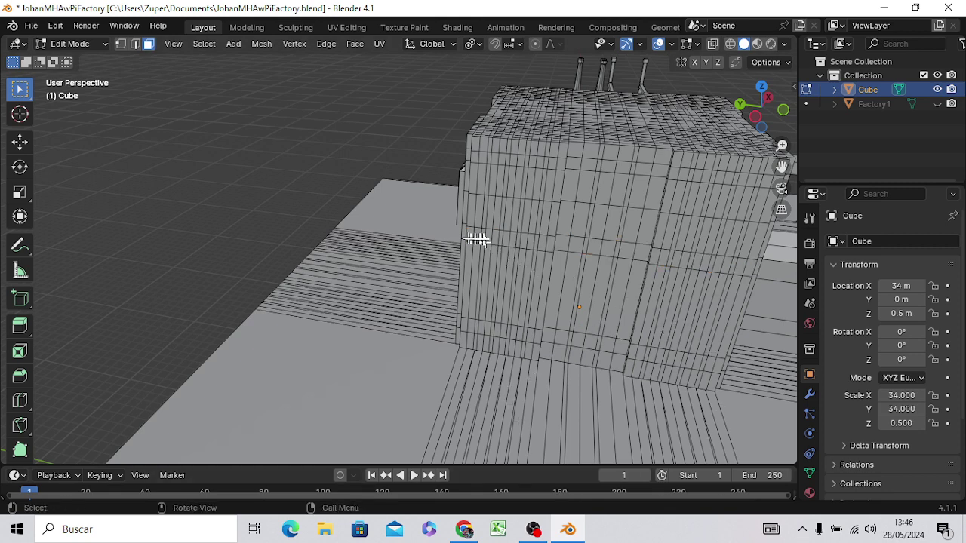
Step: Box-select side-wall faces, check them in front, right, top and left ortho views, then deselect
mouse_move(470, 237)
left_mouse_down()
mouse_move(643, 245)
mouse_move(654, 255)
left_mouse_up()
key("KP_5")
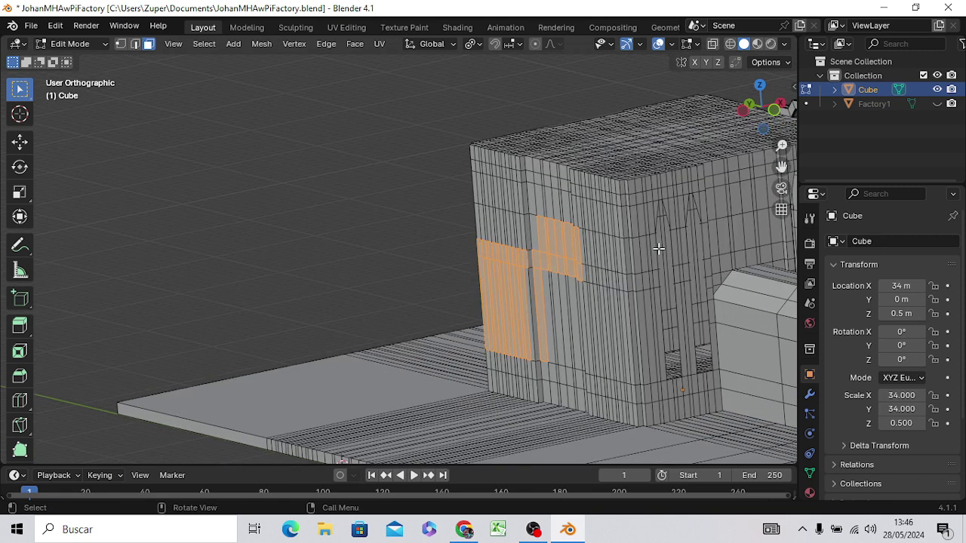
key("KP_1")
key("KP_3")
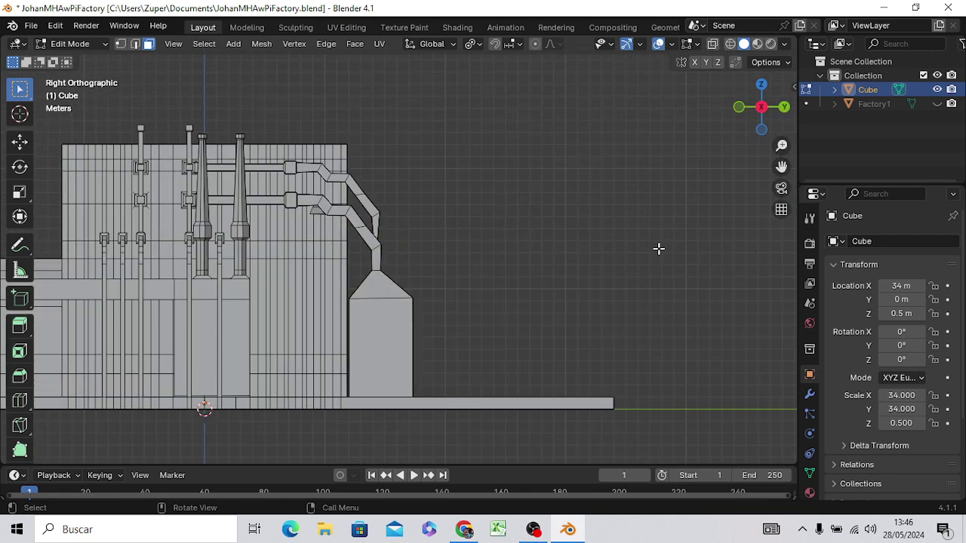
key("KP_7")
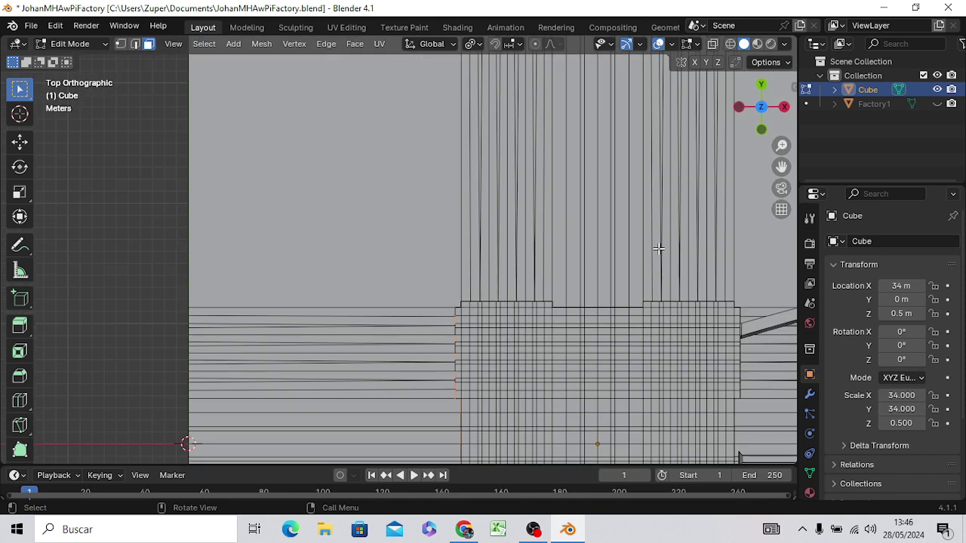
key("KP_1")
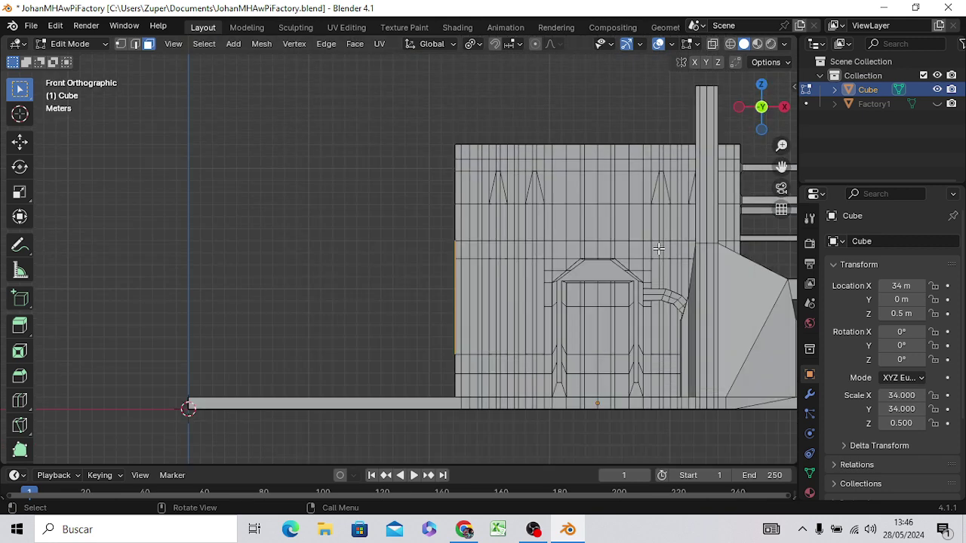
key("KP_3")
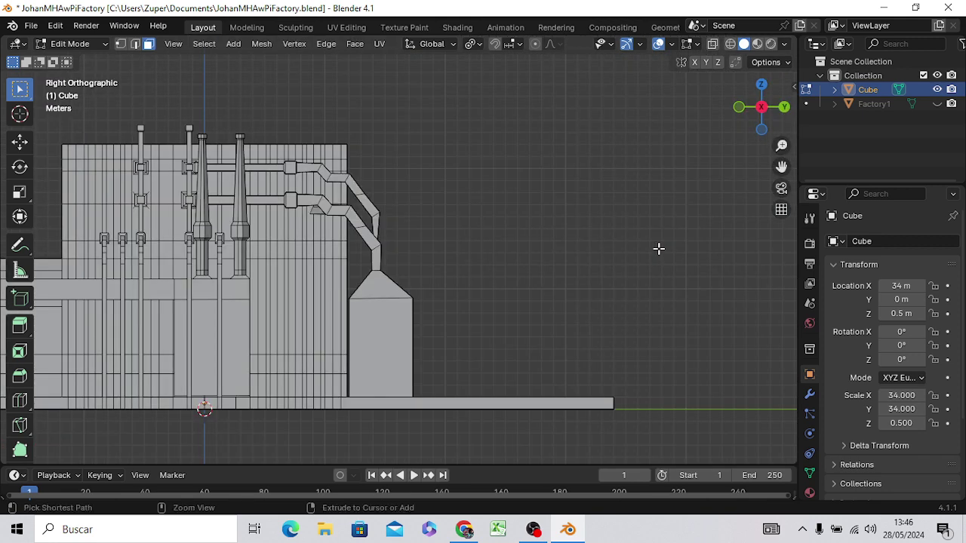
key("ctrl+KP_3")
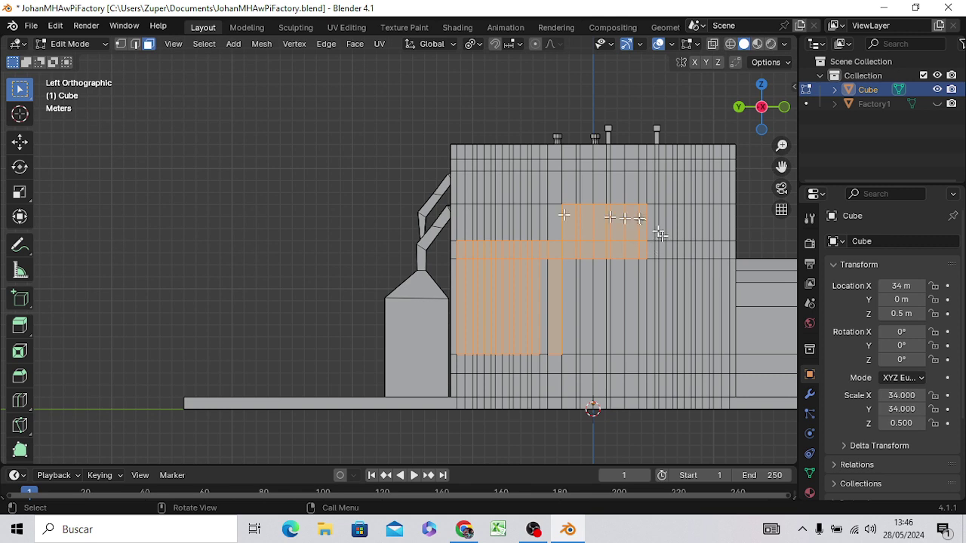
left_click(275, 129)
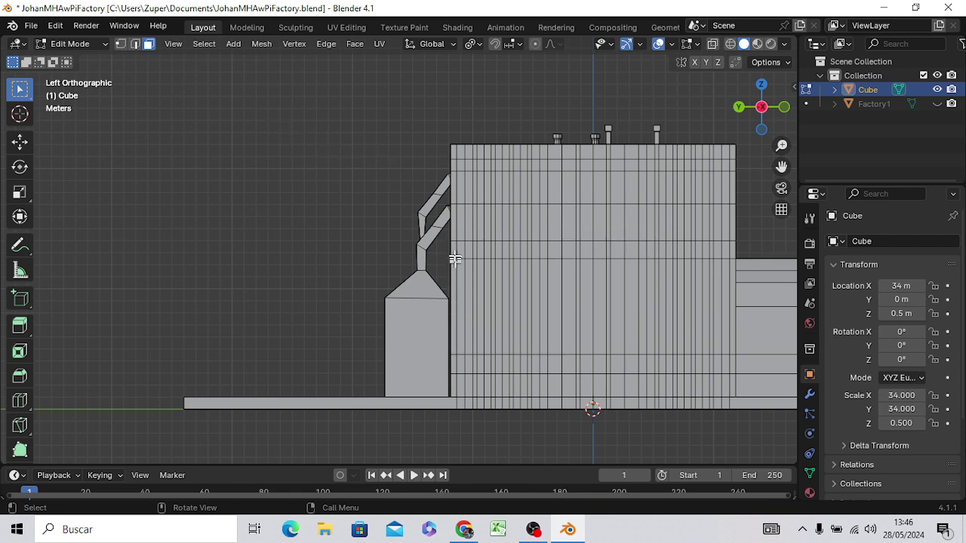
left_click_drag(451, 252, 619, 252)
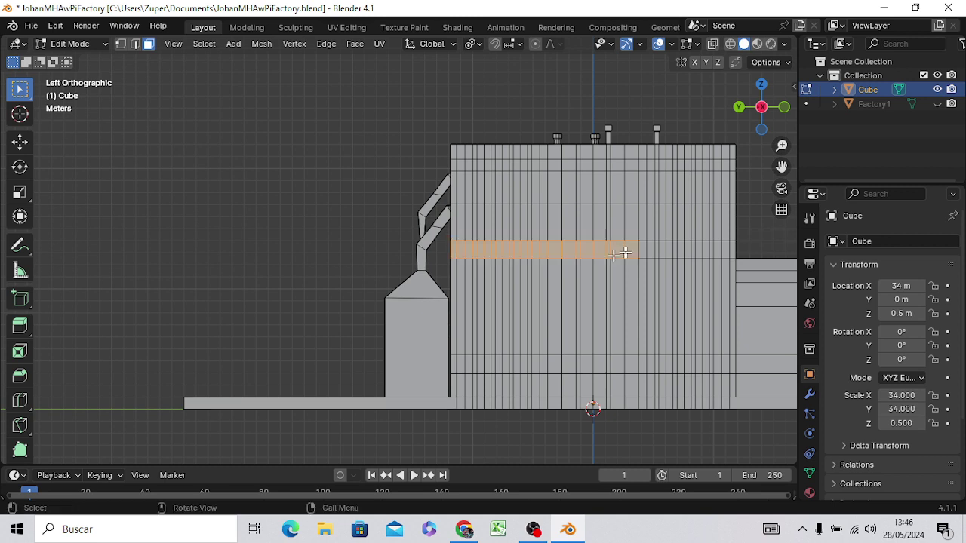
left_click(375, 218)
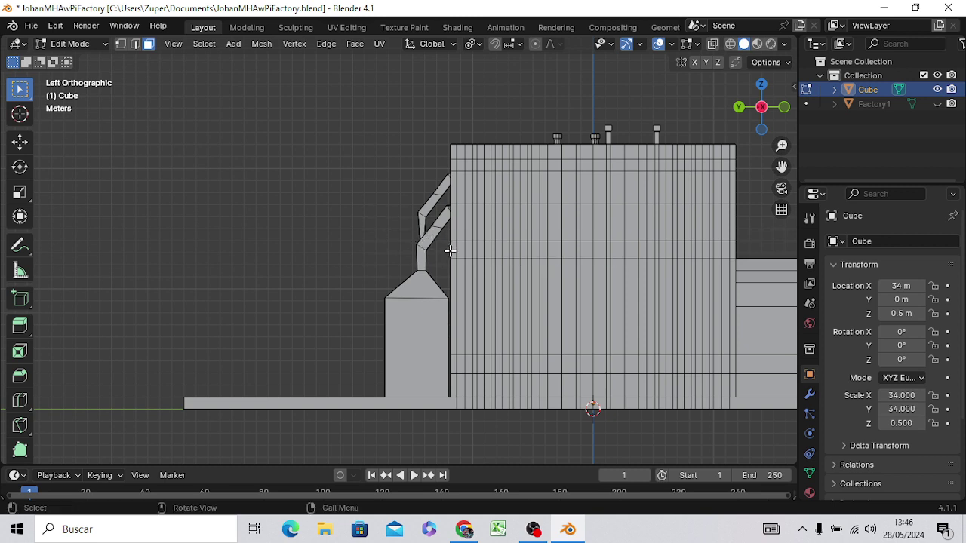
Step: Box-select four small faces spaced along one horizontal row of the side wall
key("b")
left_click_drag(468, 247, 473, 258)
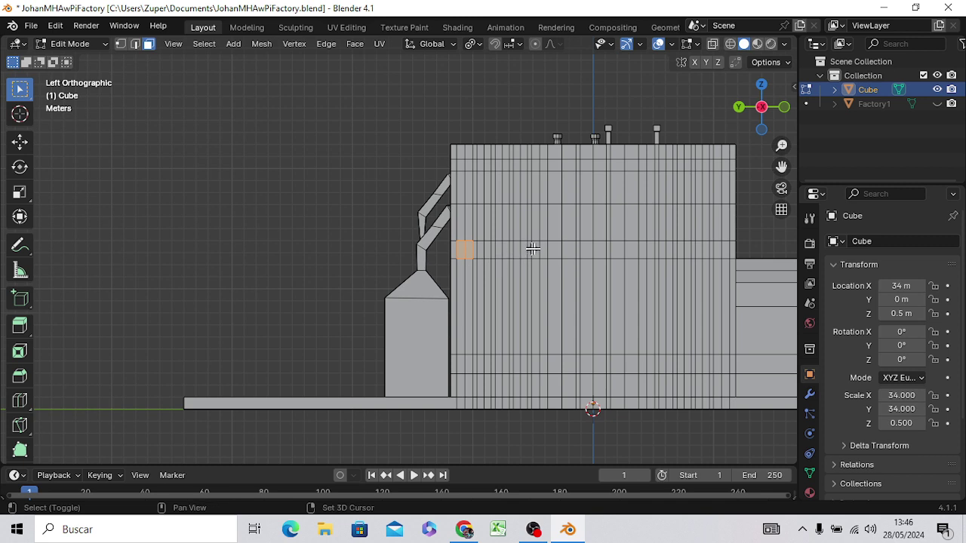
key("b")
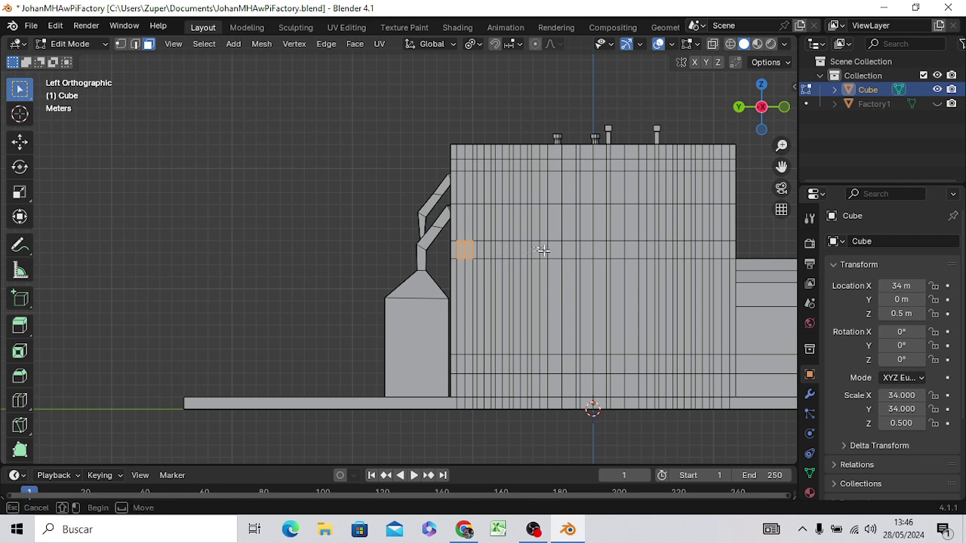
left_click_drag(541, 246, 547, 257)
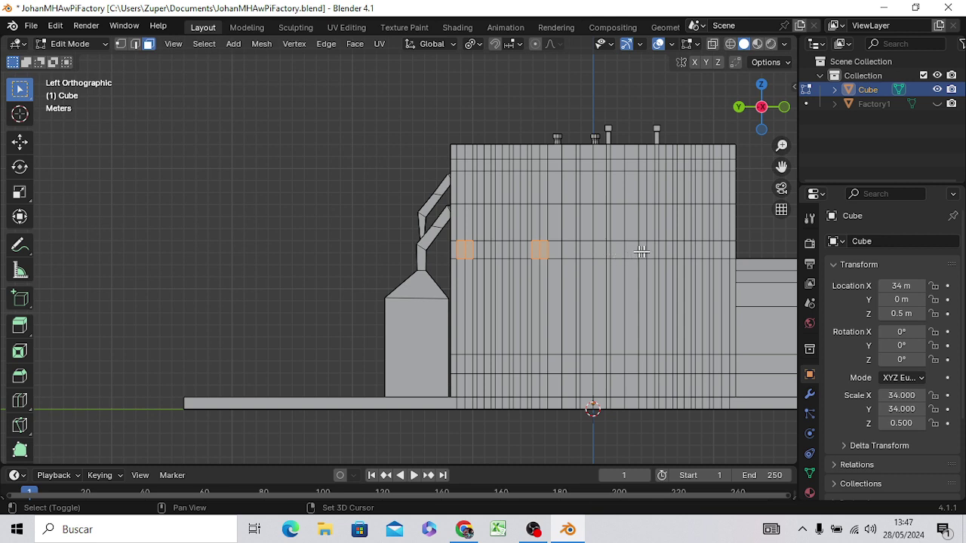
left_click_drag(641, 249, 650, 255, "shift")
key("b")
left_click_drag(723, 255, 717, 246)
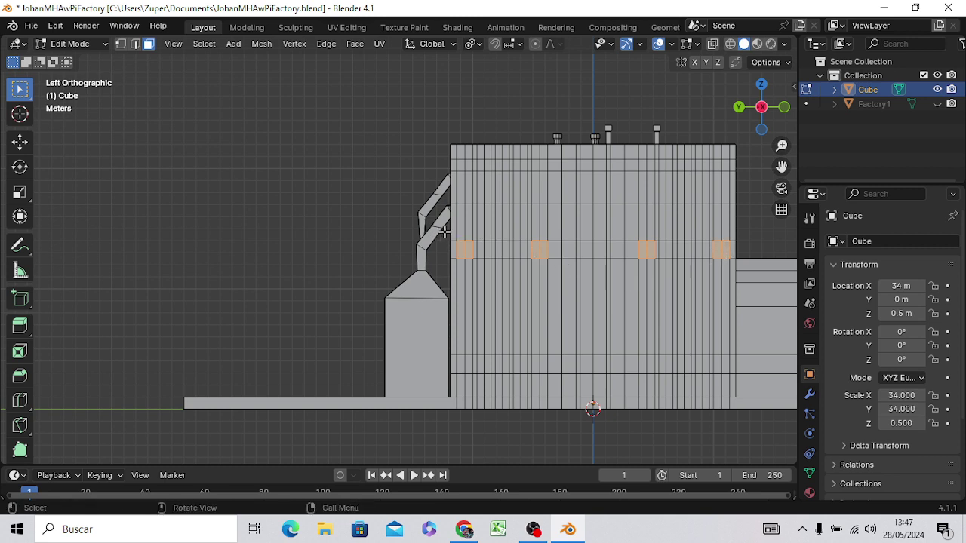
key("ctrl+KP_3")
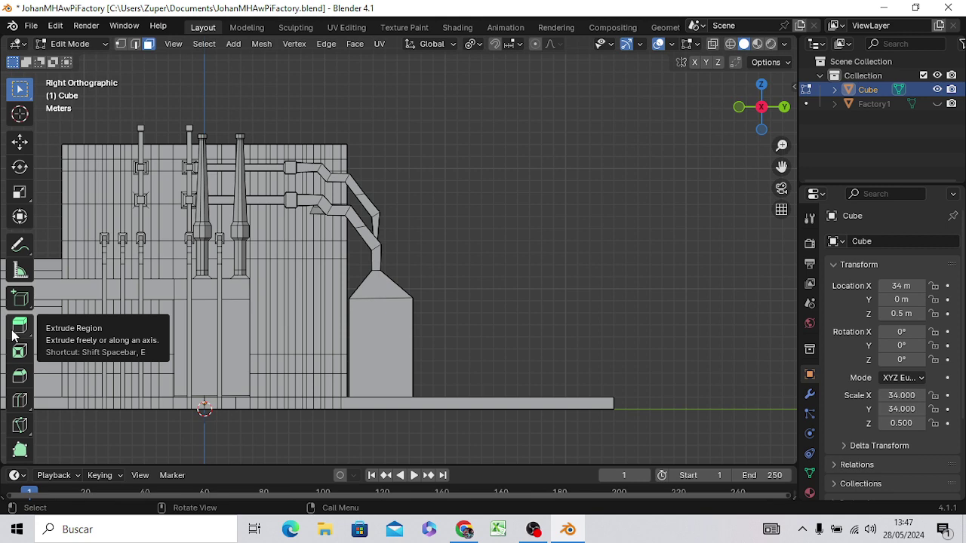
key("shift")
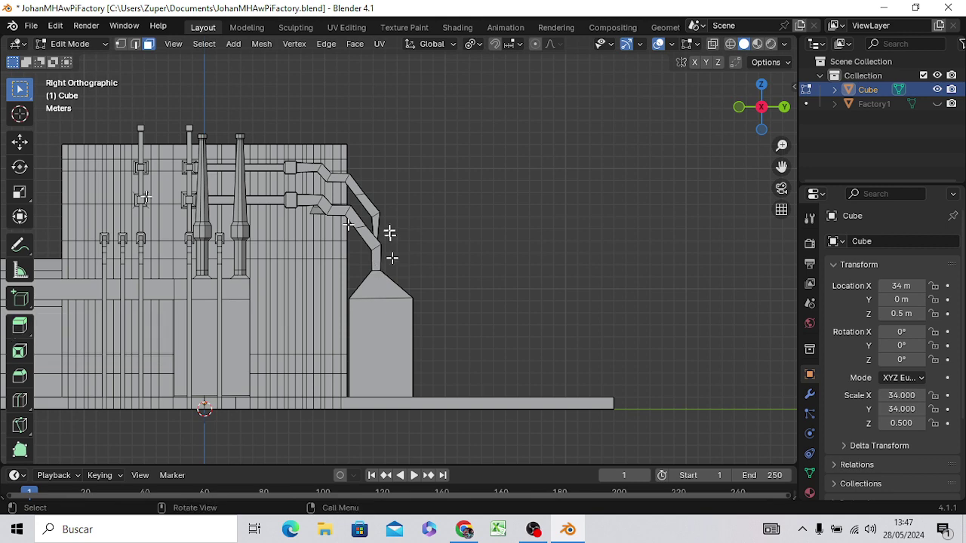
key("KP_6")
key("KP_6")
key("KP_6")
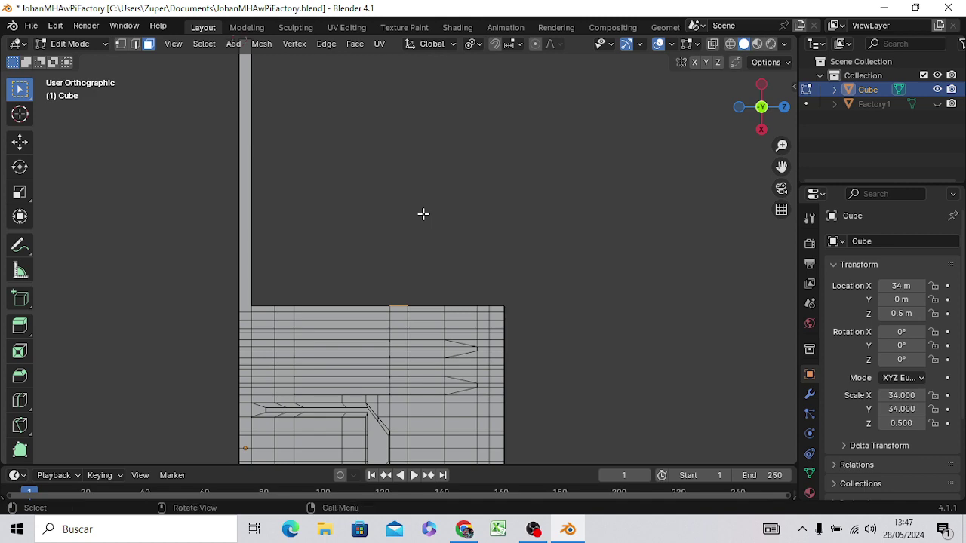
key("shift")
key("ctrl")
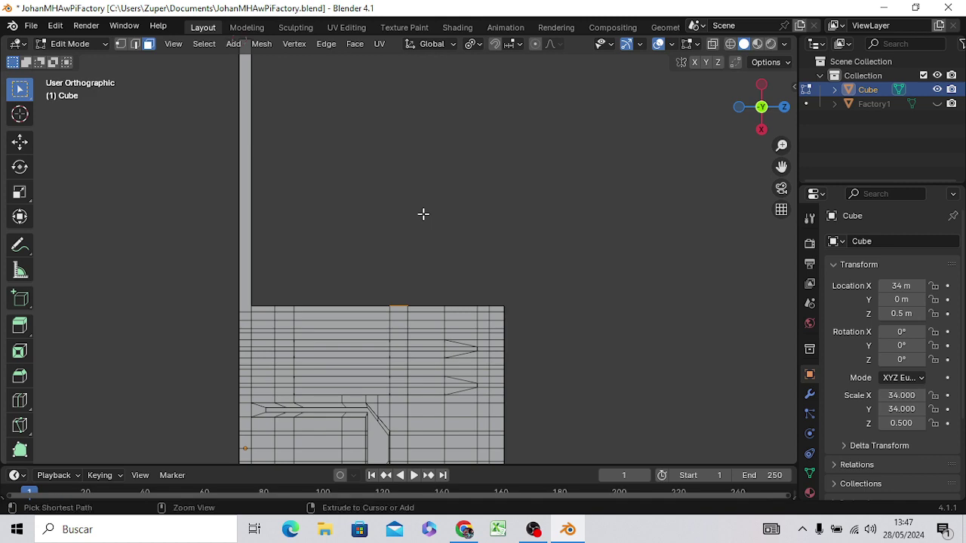
key("ctrl+KP_3")
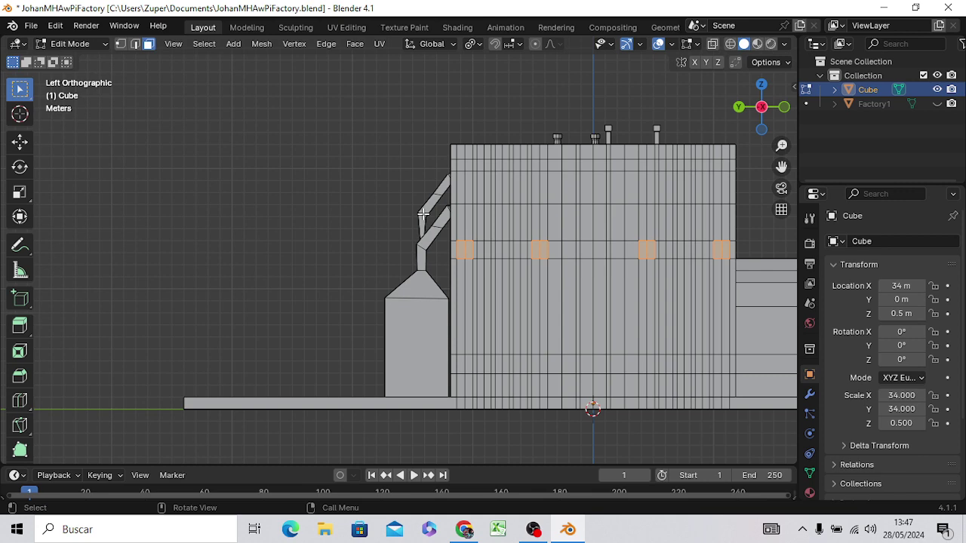
key("KP_3")
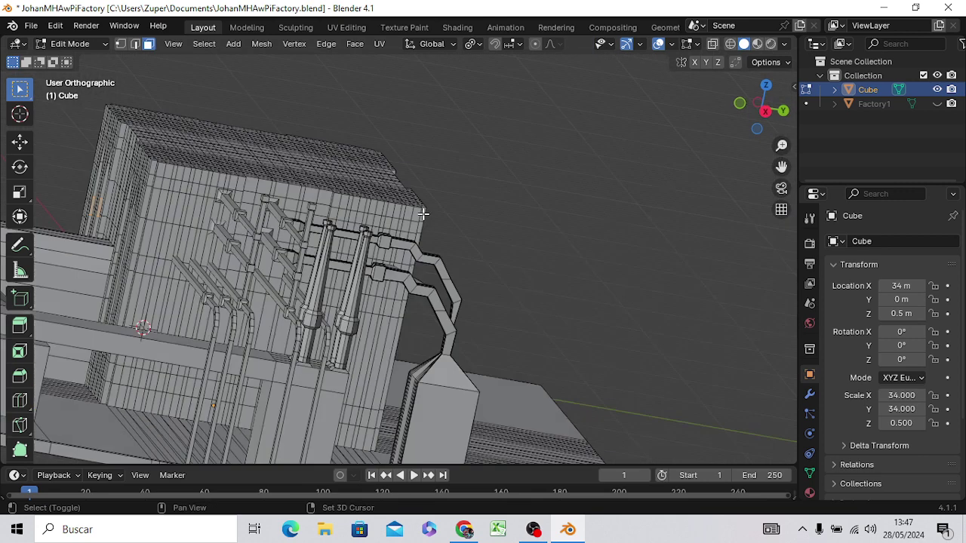
scroll(423, 214, "up", 5)
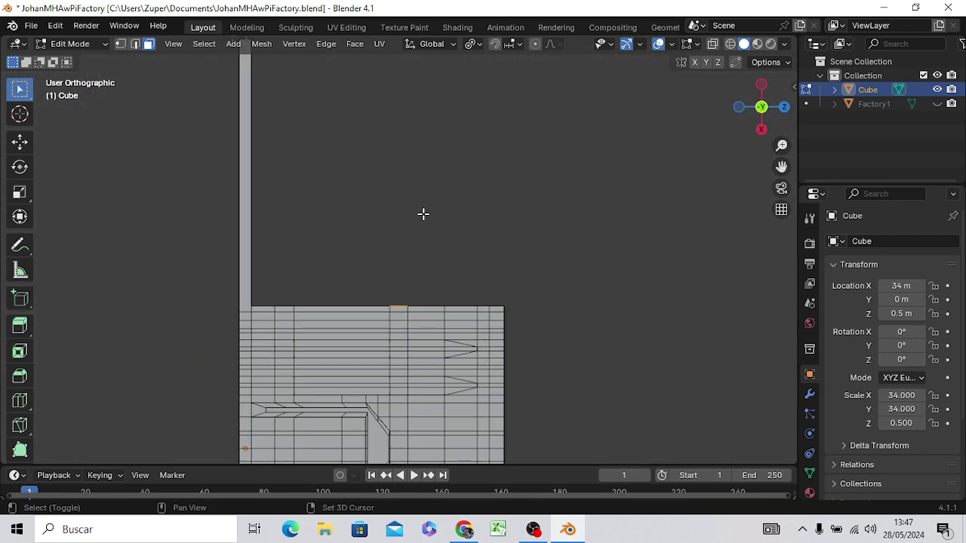
key("KP_3")
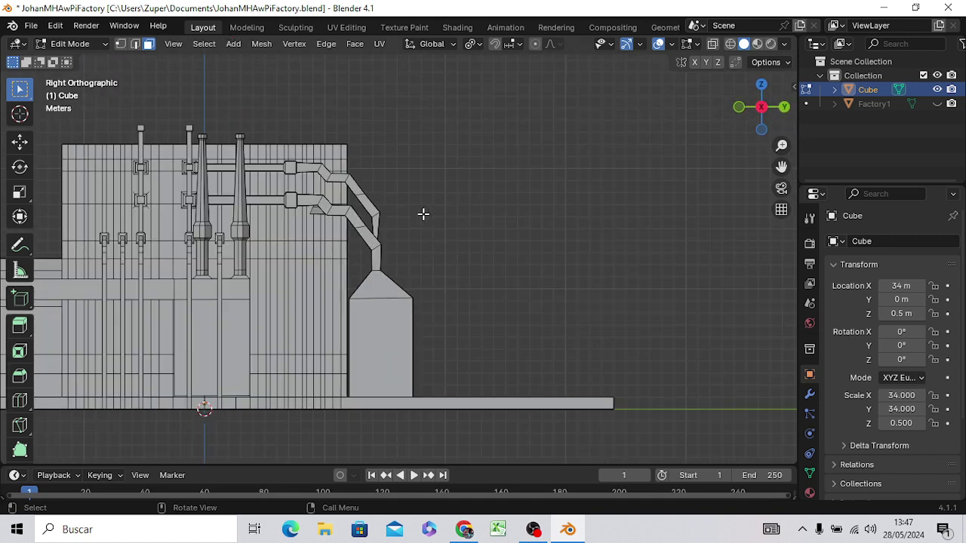
key("ctrl+KP_3")
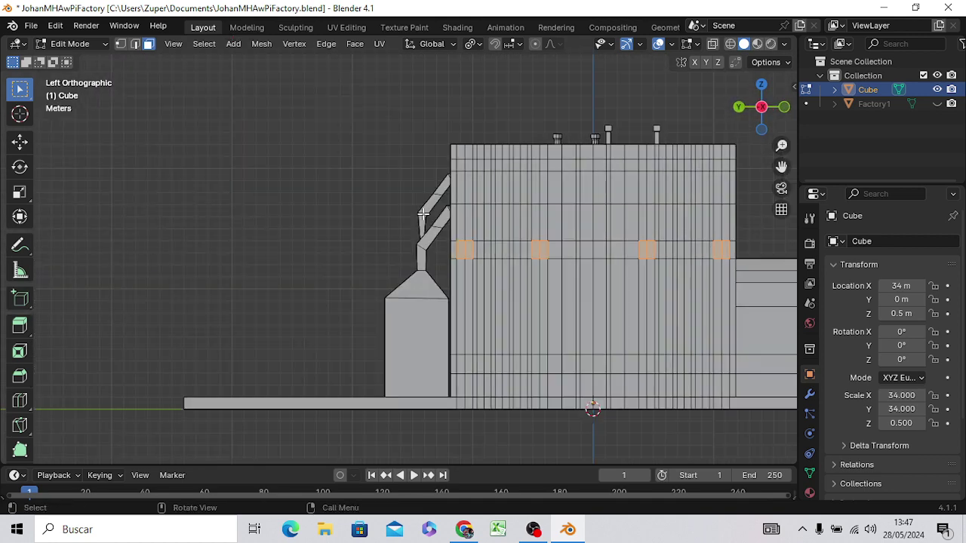
key("KP_1")
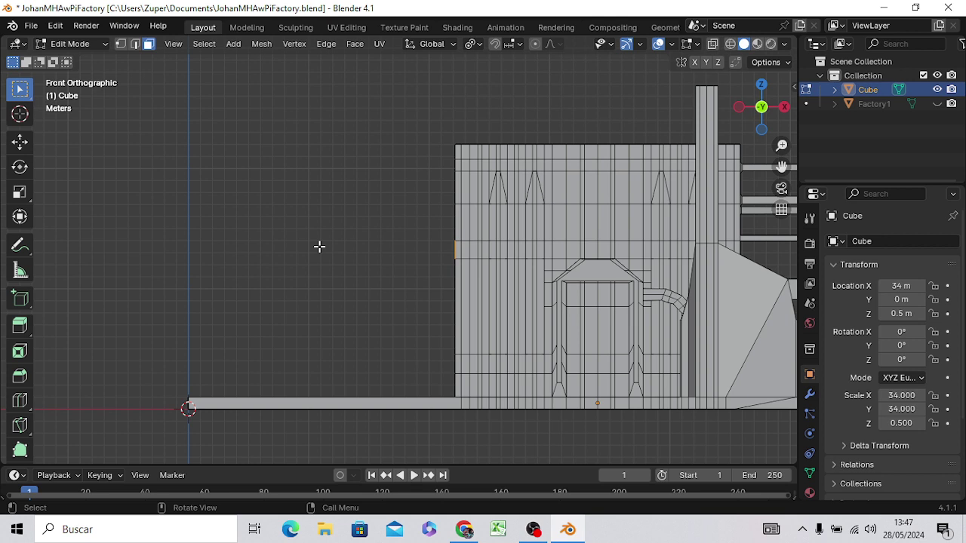
Step: Extrude the beam's end edge along X by -10, -5 and -5 m
key("g")
key("z")
key("z")
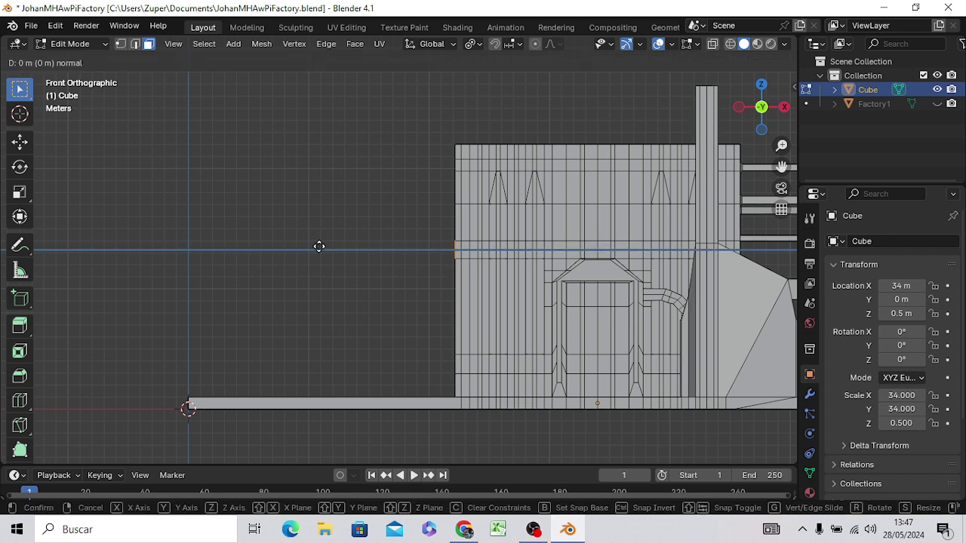
key("x")
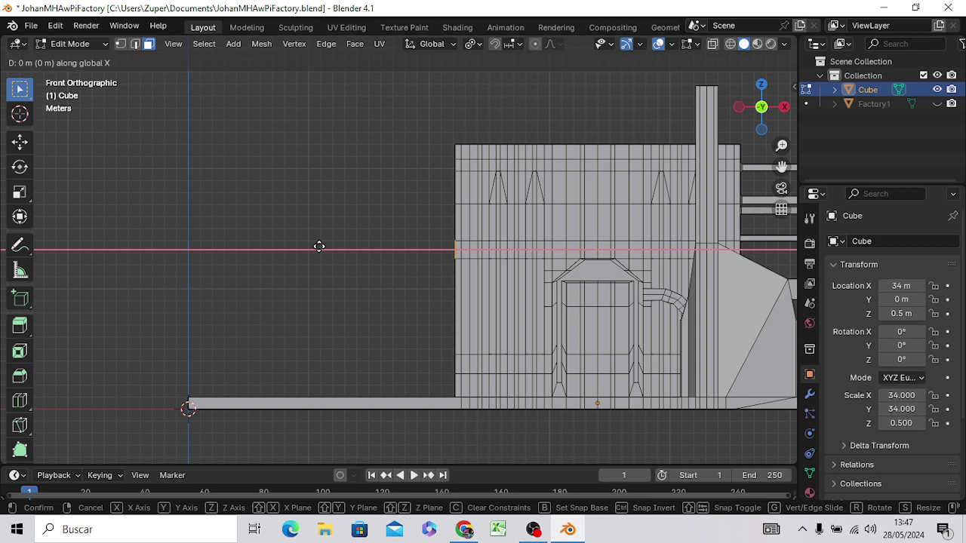
type("-10")
key("Return")
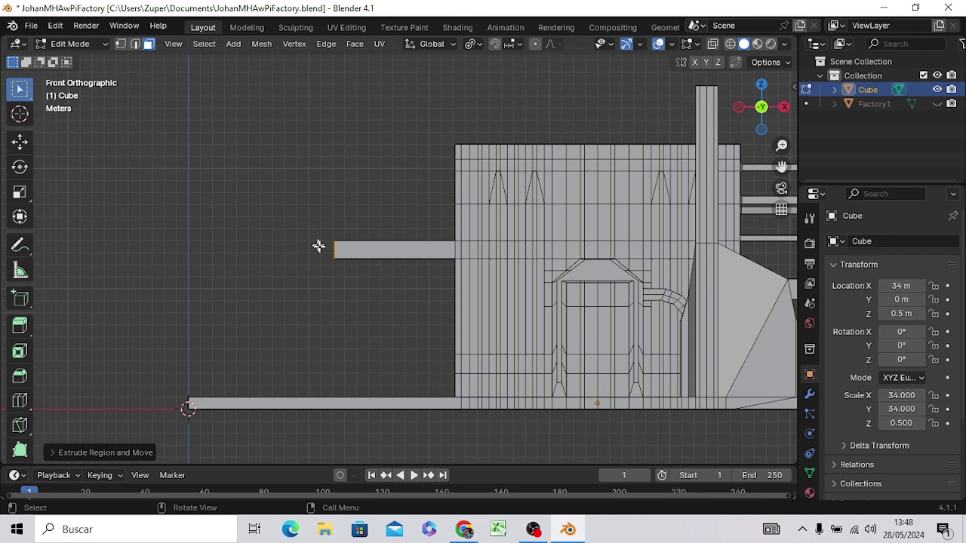
key("e")
key("x")
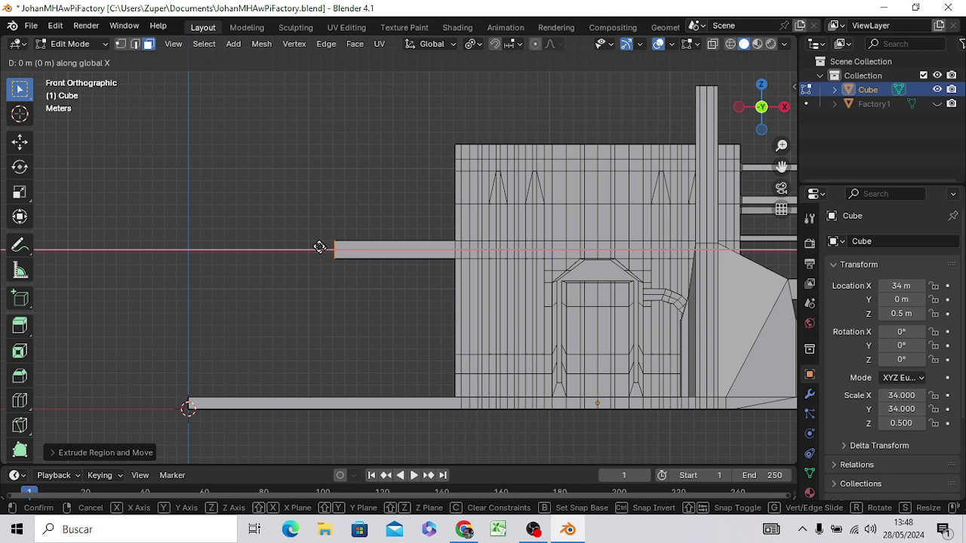
type("-5")
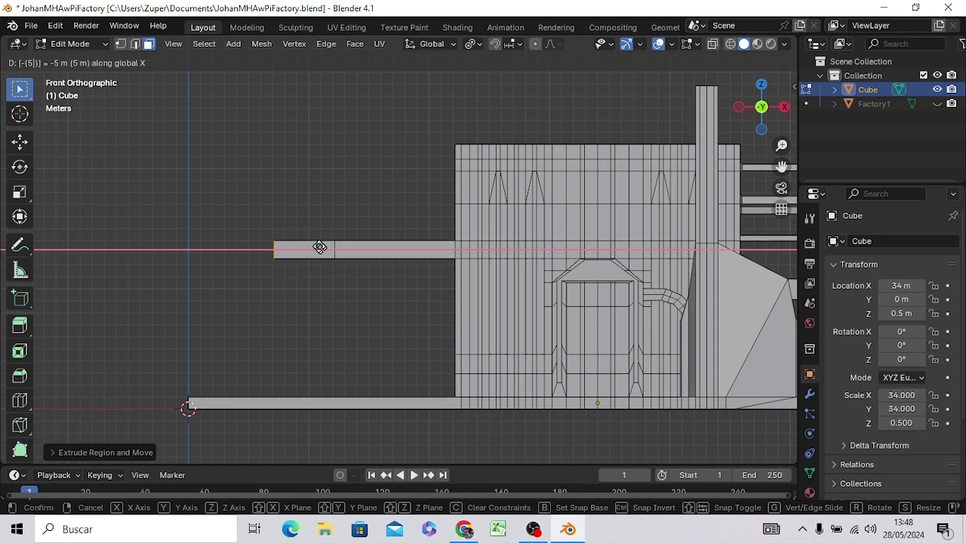
key("Return")
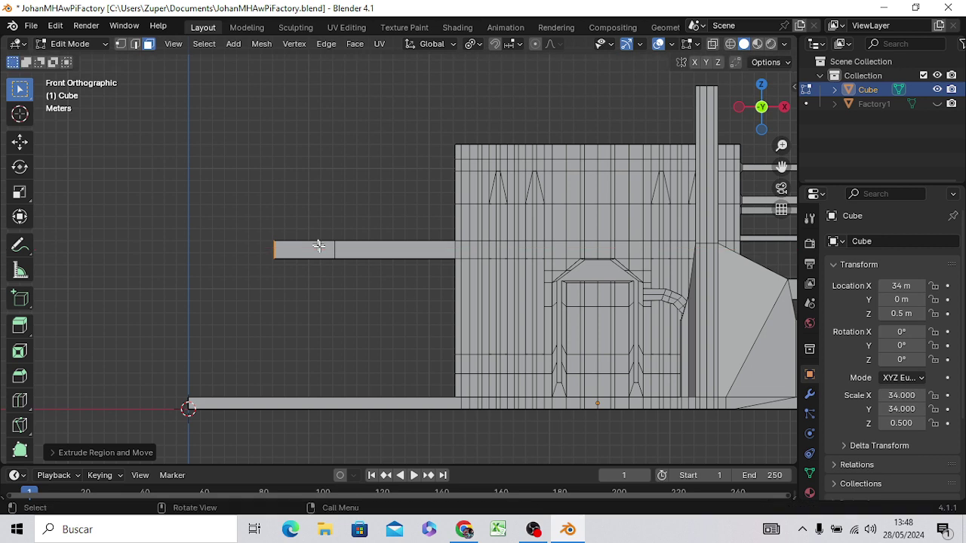
key("e")
key("x")
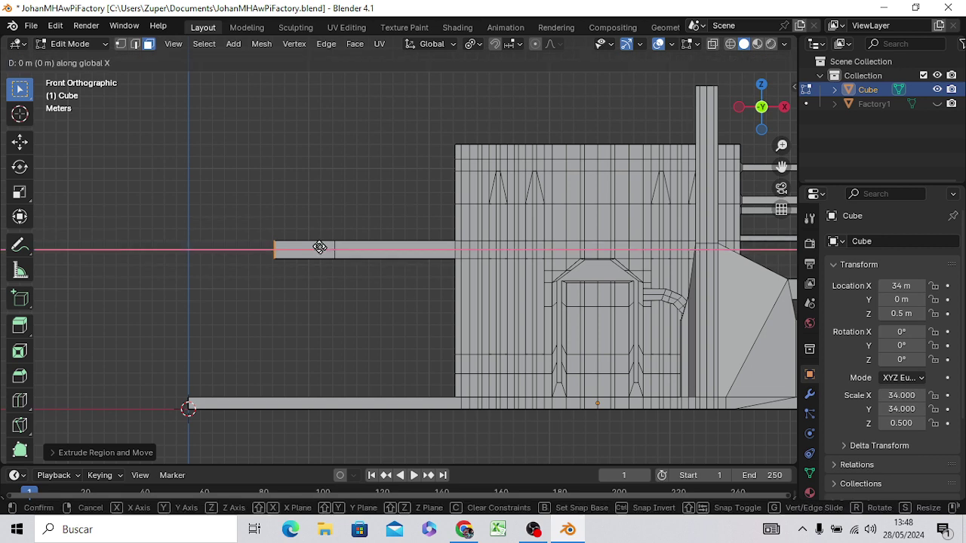
type("-5")
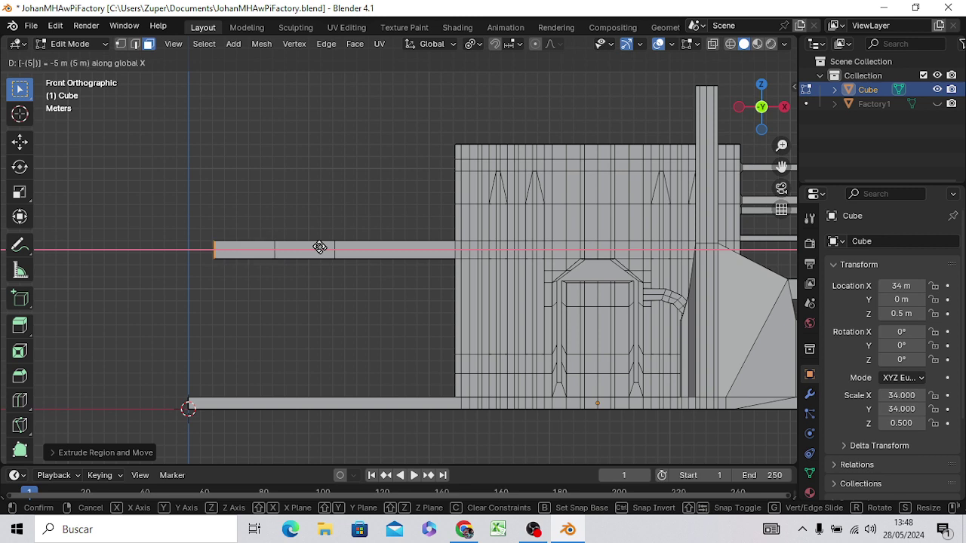
key("Return")
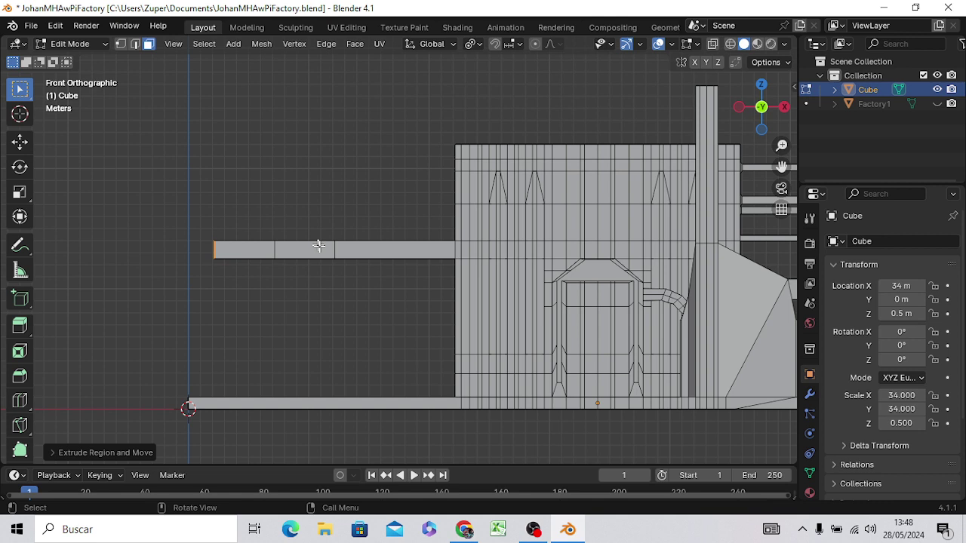
Step: Undo a stray 2 m section, then extend the beam -5 m and -2 m along X to the slab end
key("e")
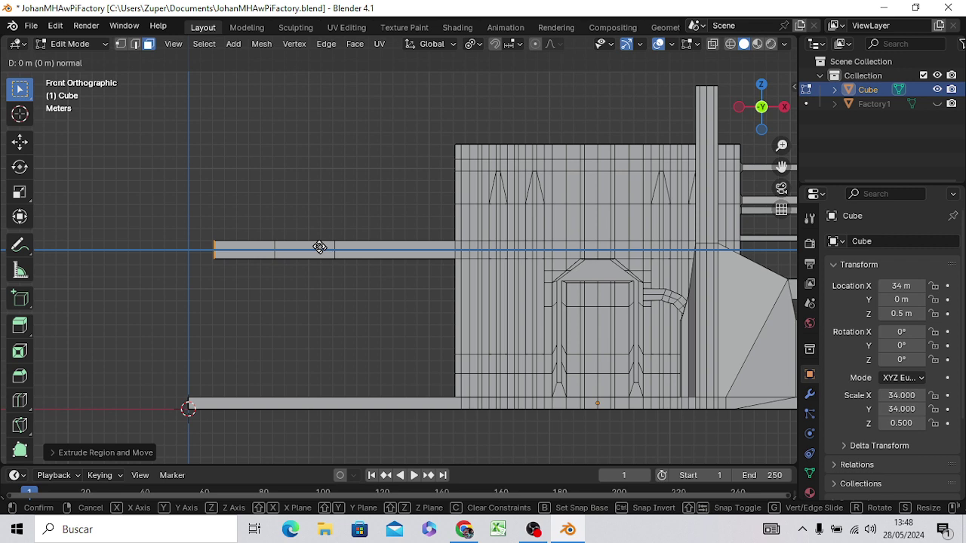
type("x")
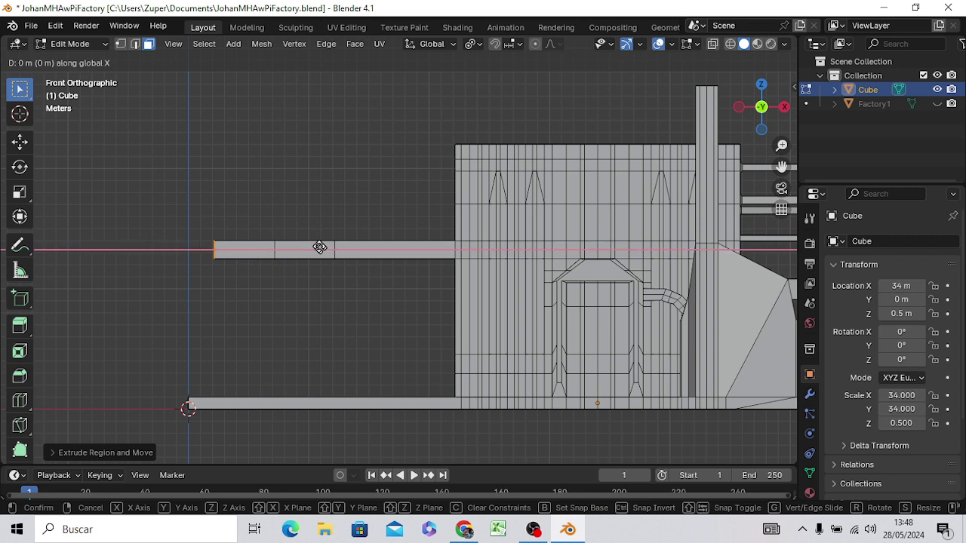
type("2")
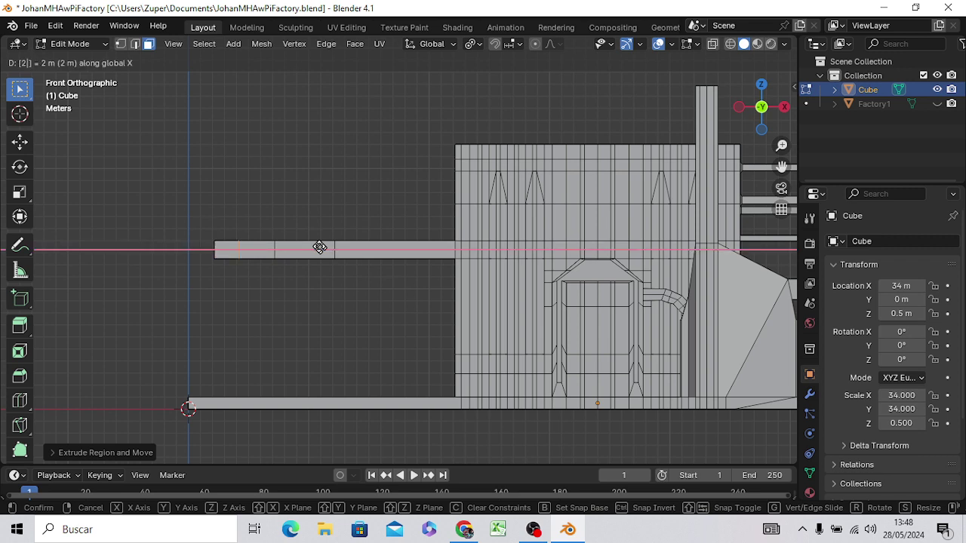
key("Return")
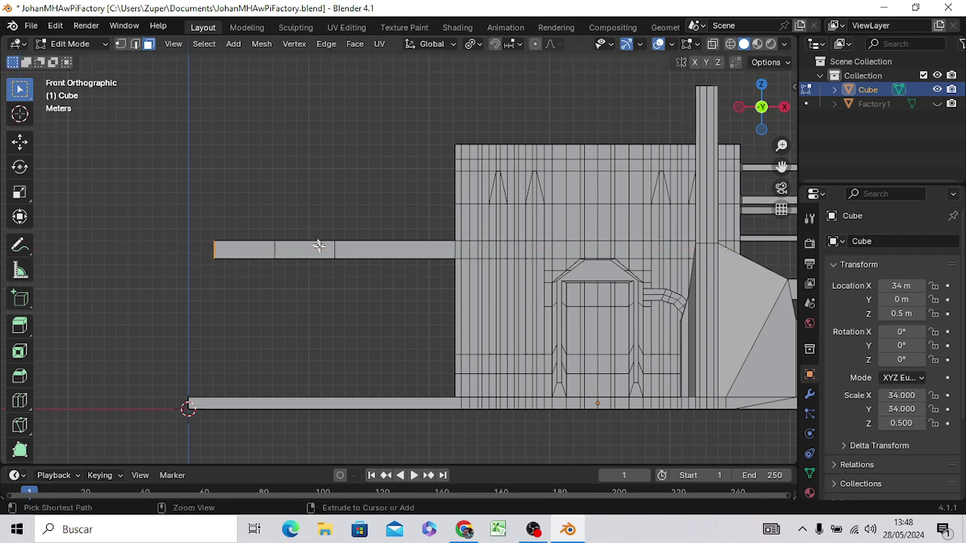
key("ctrl+z")
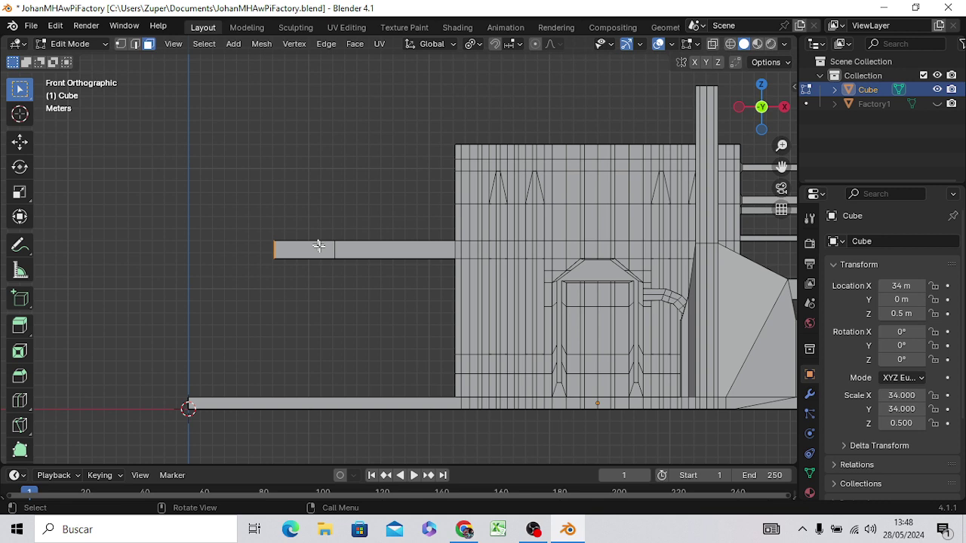
key("e")
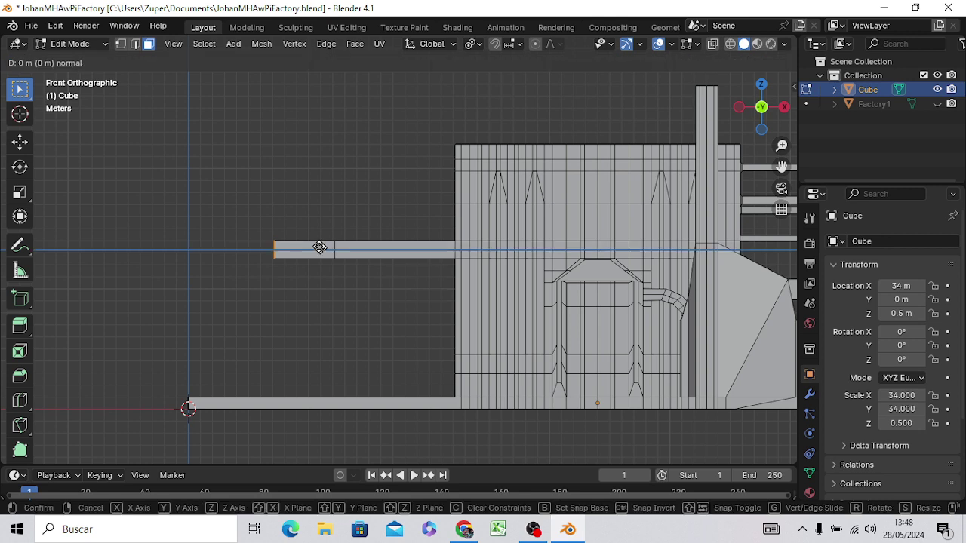
key("x")
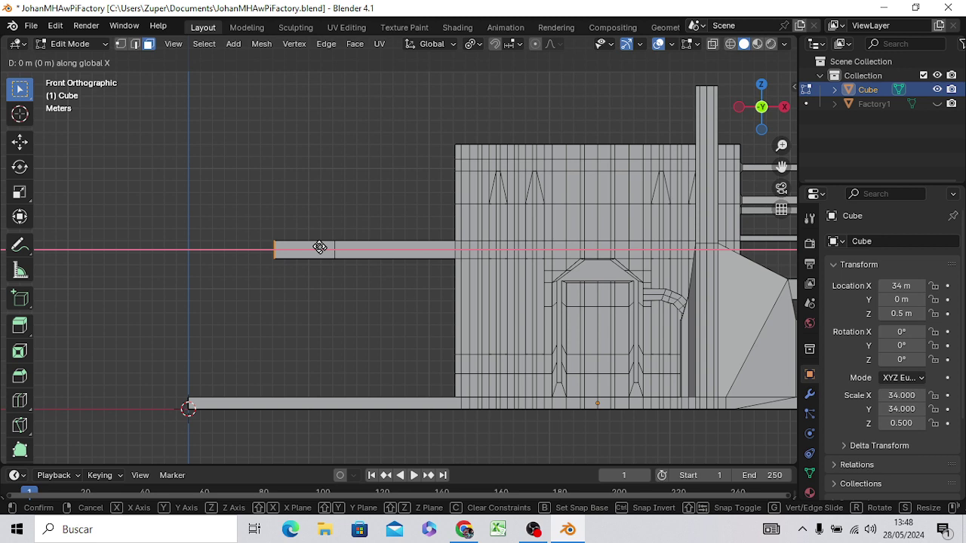
type("-5")
key("Return")
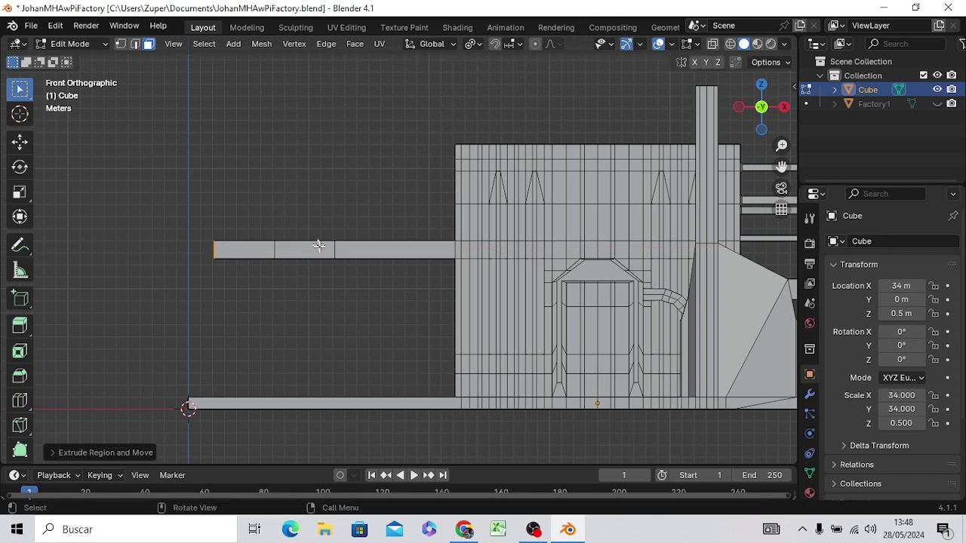
key("e")
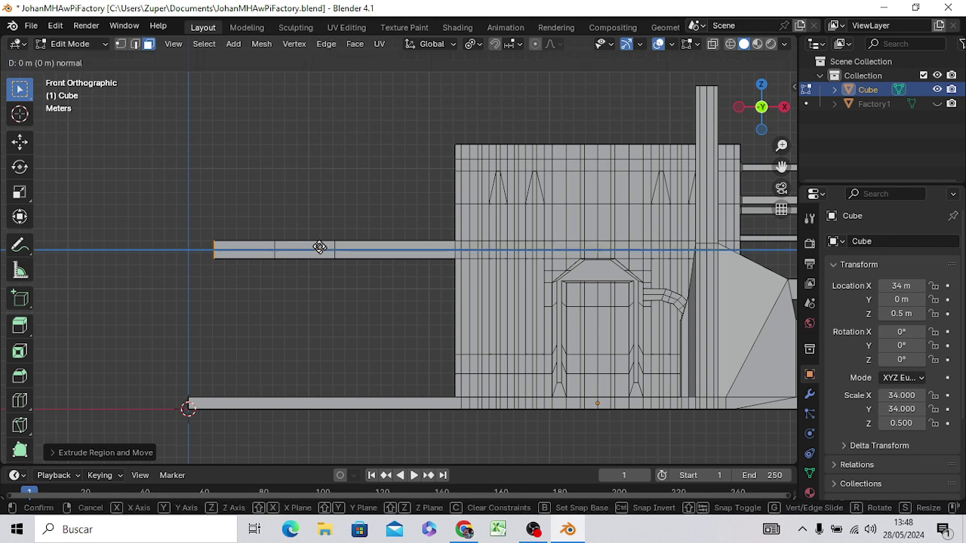
type("x")
type("-2")
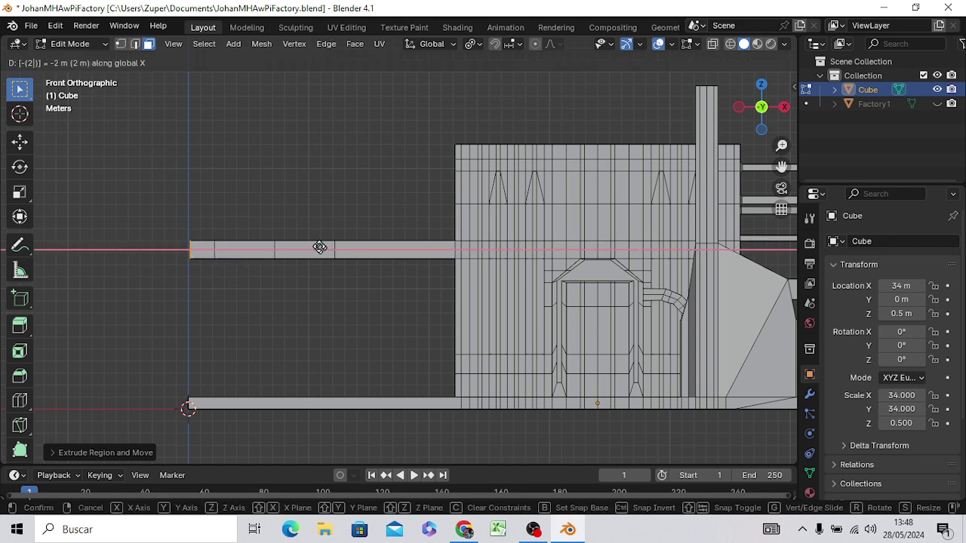
key("Return")
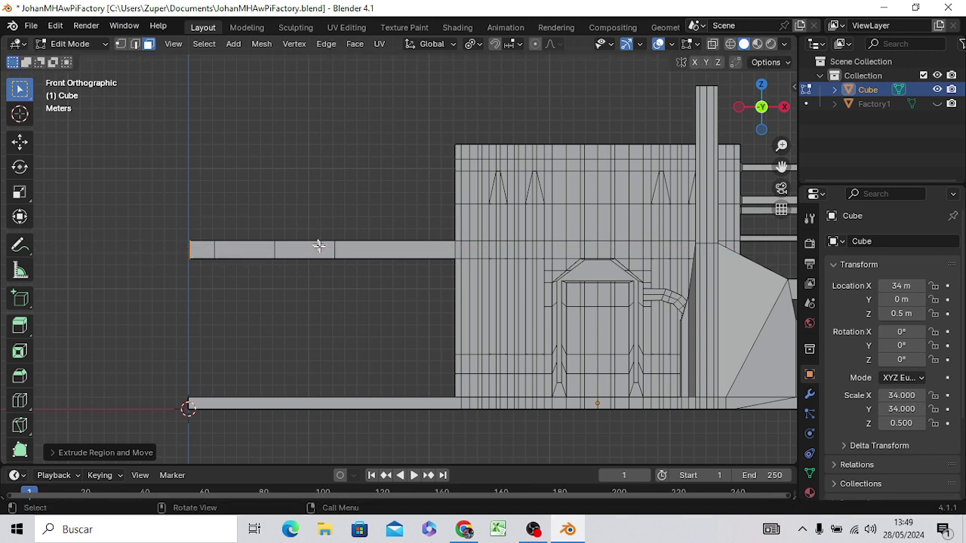
Step: Extrude a side face of the front beam 5 m along global Y into a short branch
mouse_move(348, 192)
middle_mouse_down()
mouse_move(347, 246)
mouse_move(470, 243)
mouse_move(509, 216)
mouse_move(487, 222)
mouse_move(459, 279)
mouse_move(453, 269)
mouse_move(345, 274)
mouse_move(356, 279)
middle_mouse_up()
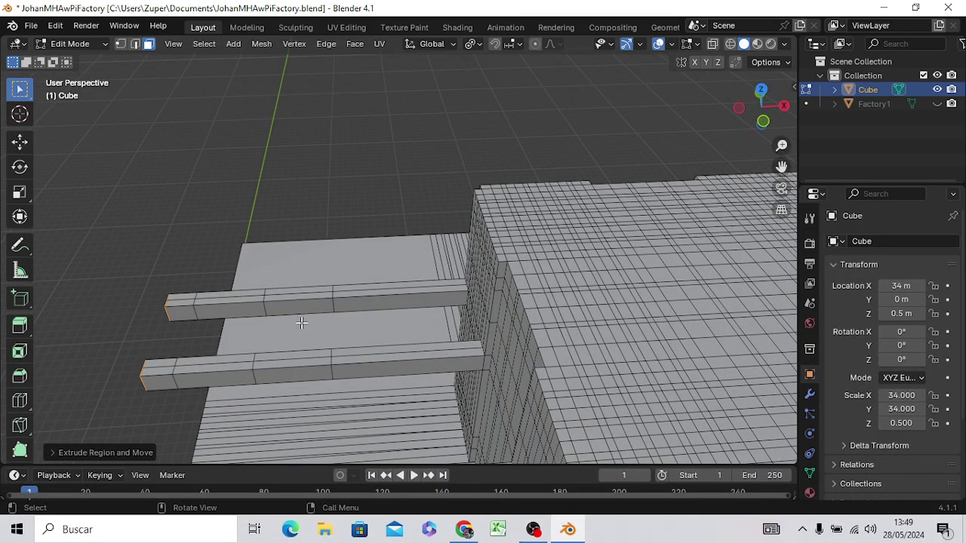
mouse_move(301, 323)
middle_mouse_down()
mouse_move(404, 307)
mouse_move(500, 274)
mouse_move(532, 276)
middle_mouse_up()
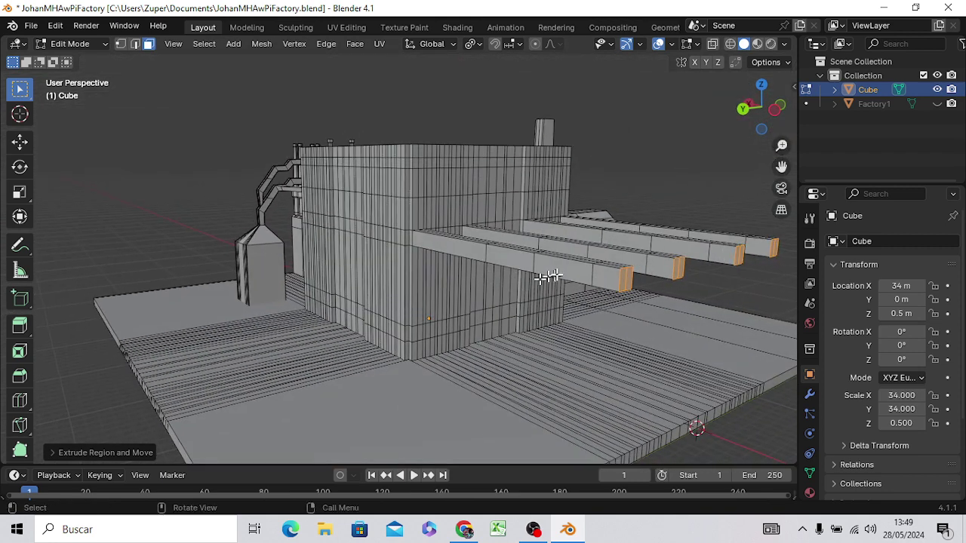
left_click(548, 269)
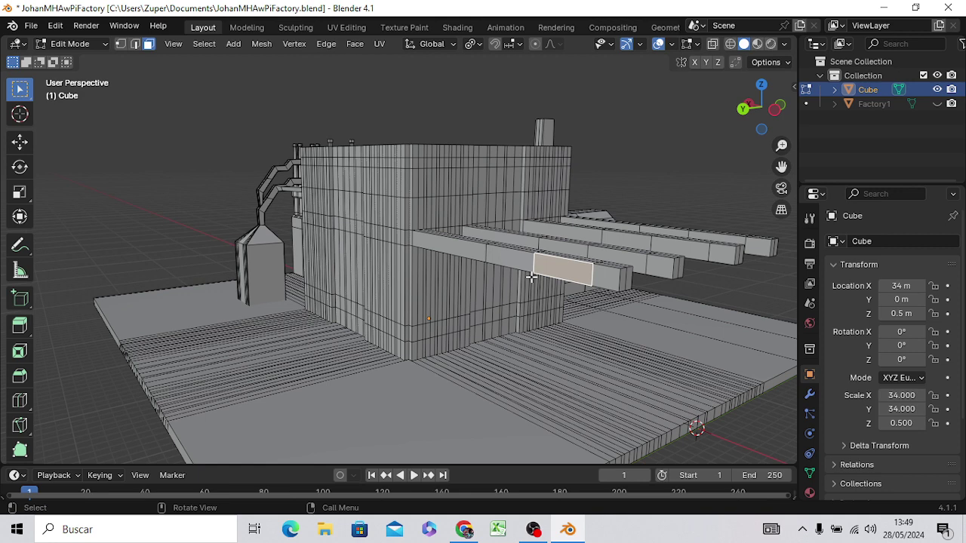
key("g")
key("z")
key("z")
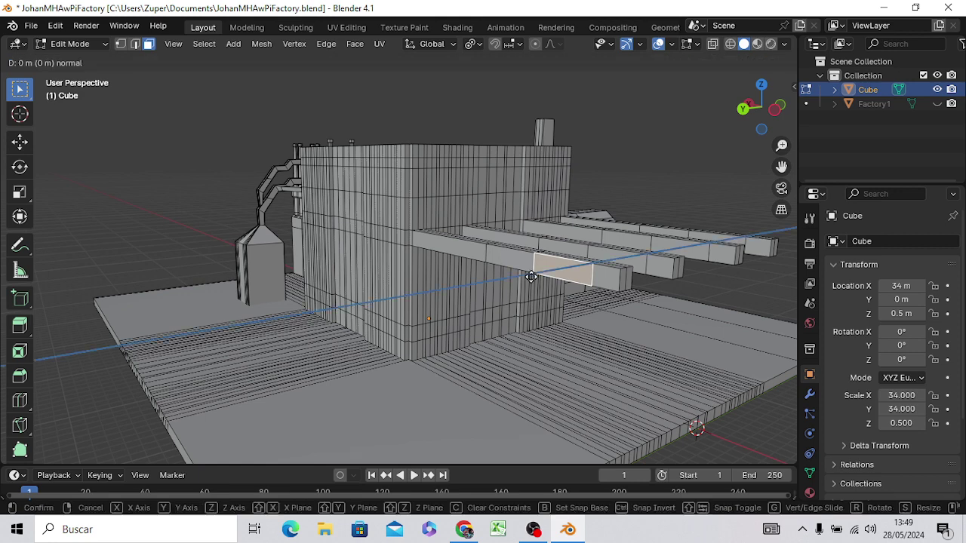
key("y")
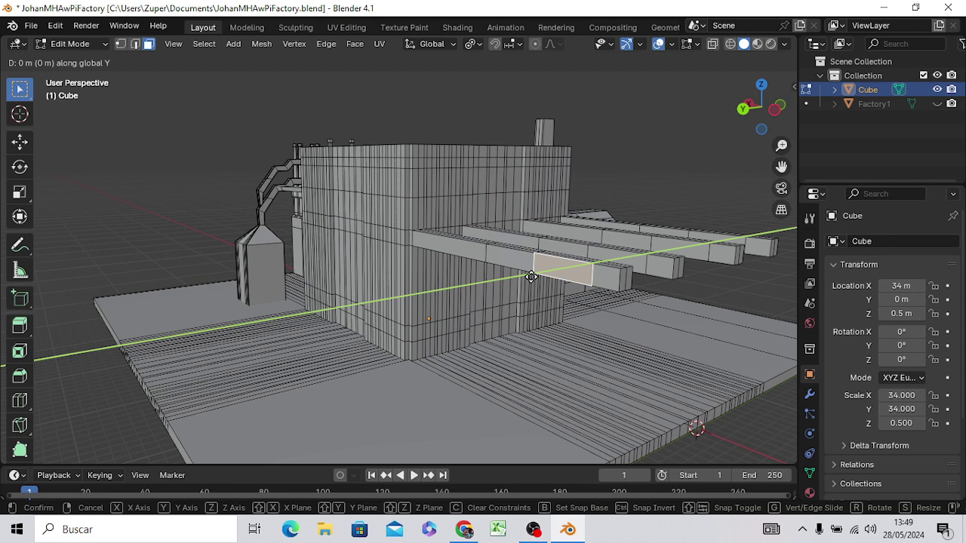
type("5")
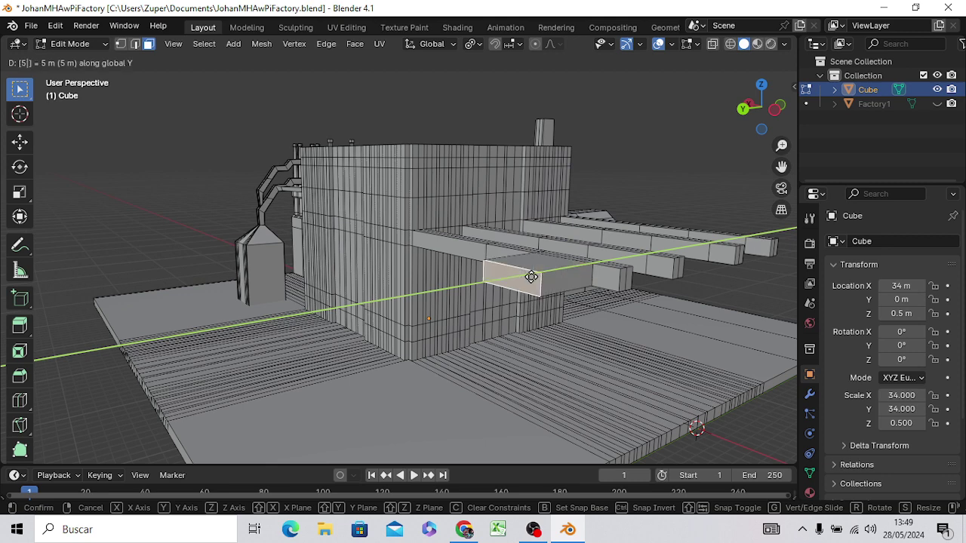
key("Return")
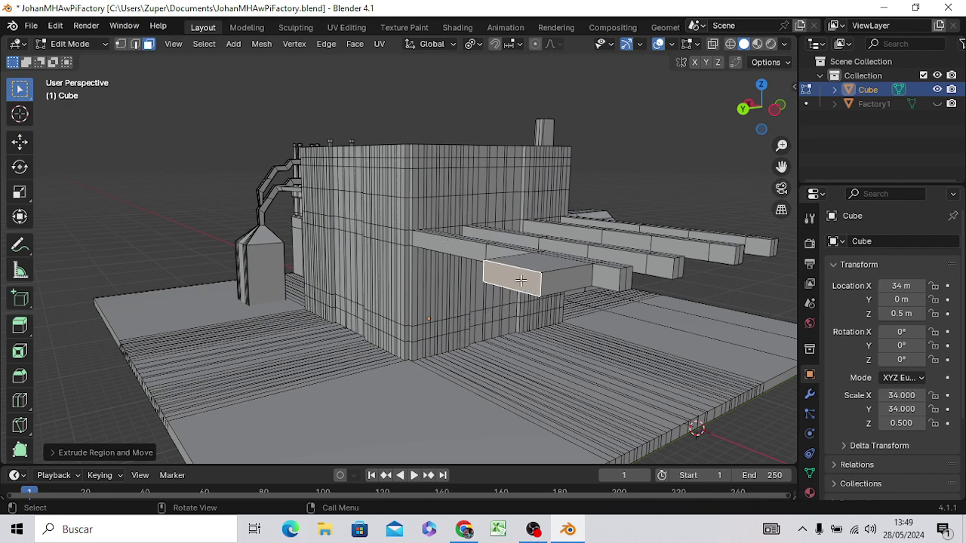
key("KP_7")
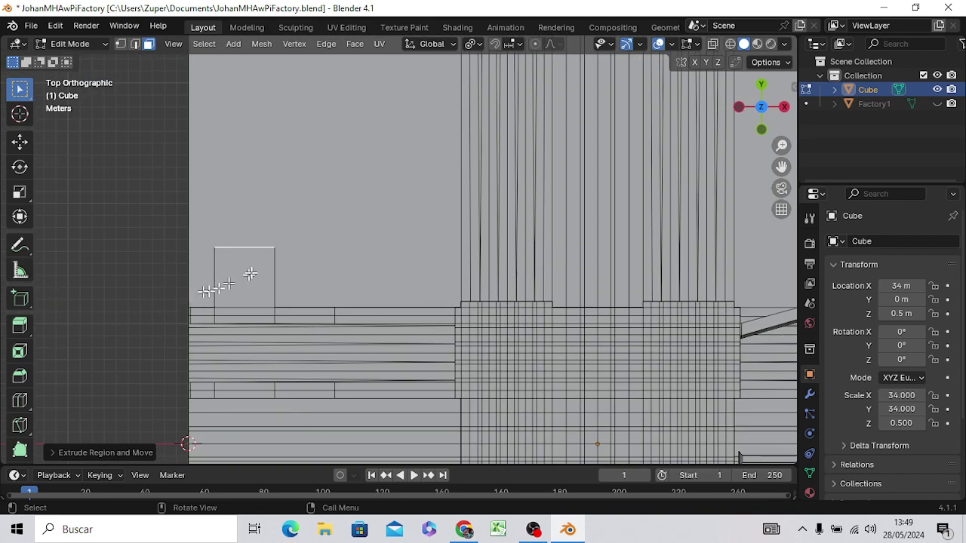
Step: Subdivide the branch's square top face three times, refining its top-right corner into a small face
left_click(255, 277)
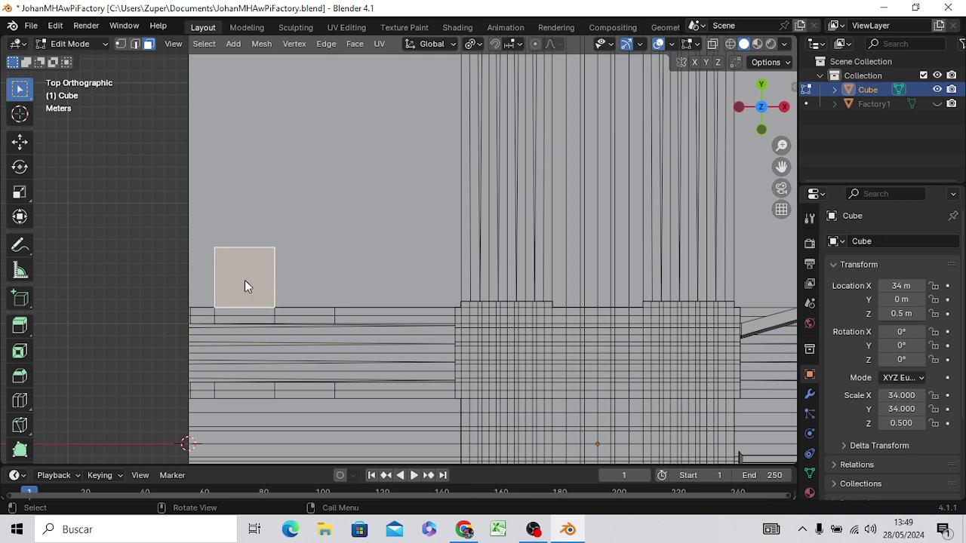
right_click(244, 280)
left_click(233, 261)
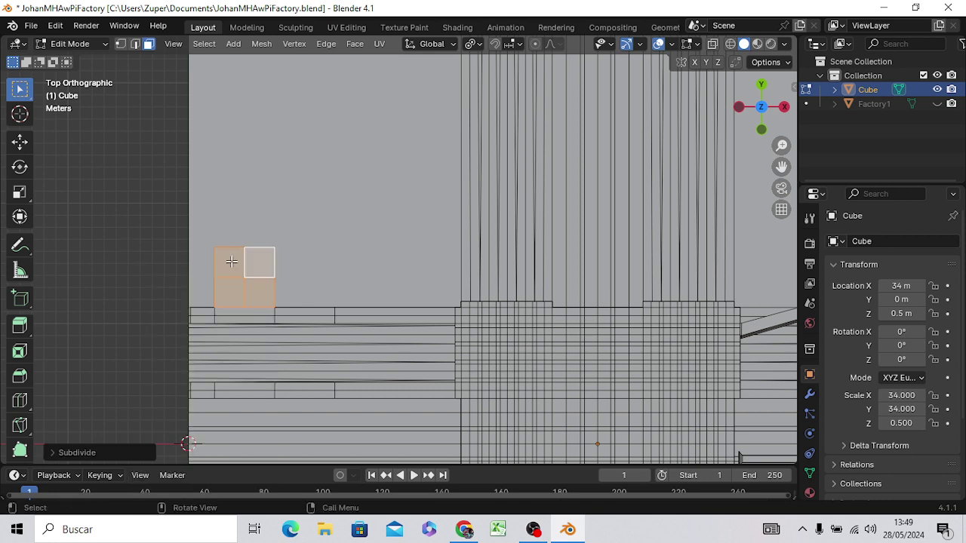
left_click(259, 265)
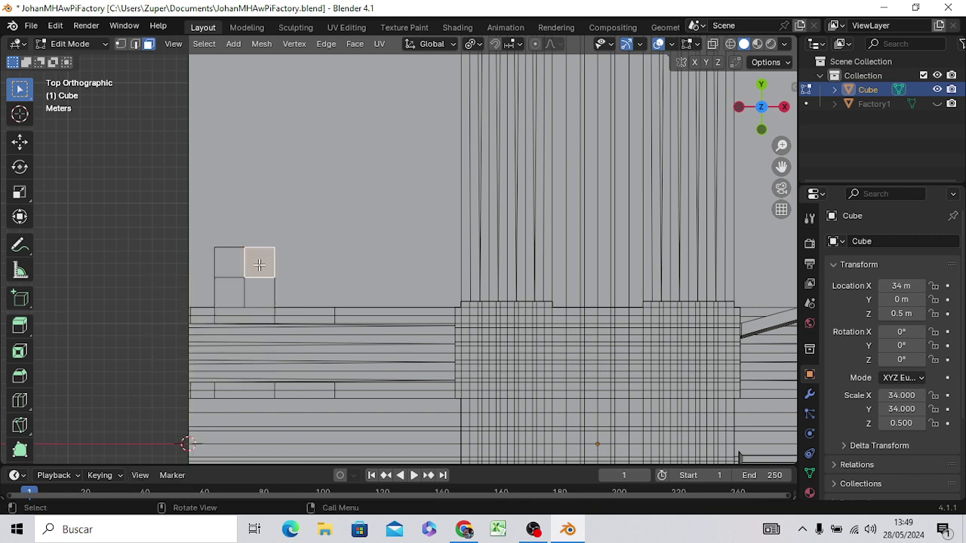
right_click(259, 265)
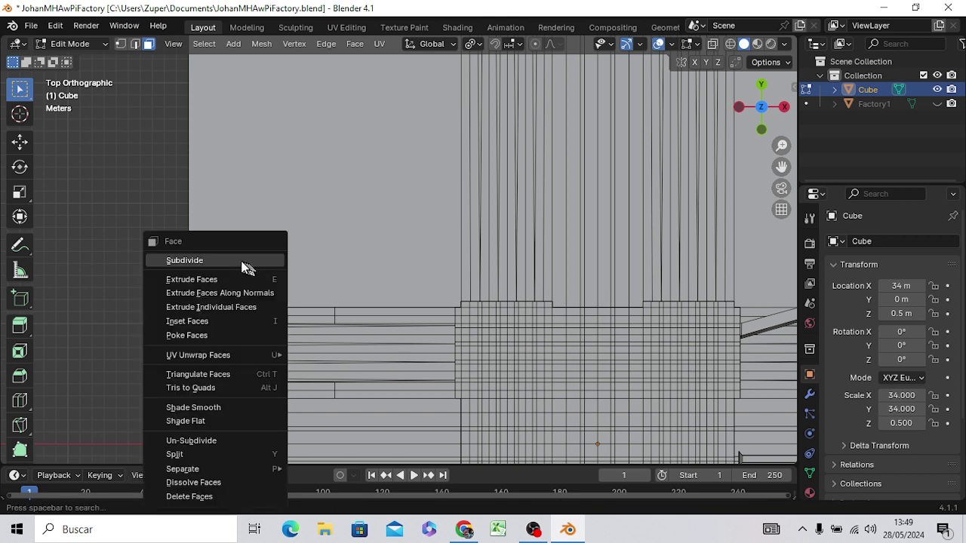
left_click(255, 262)
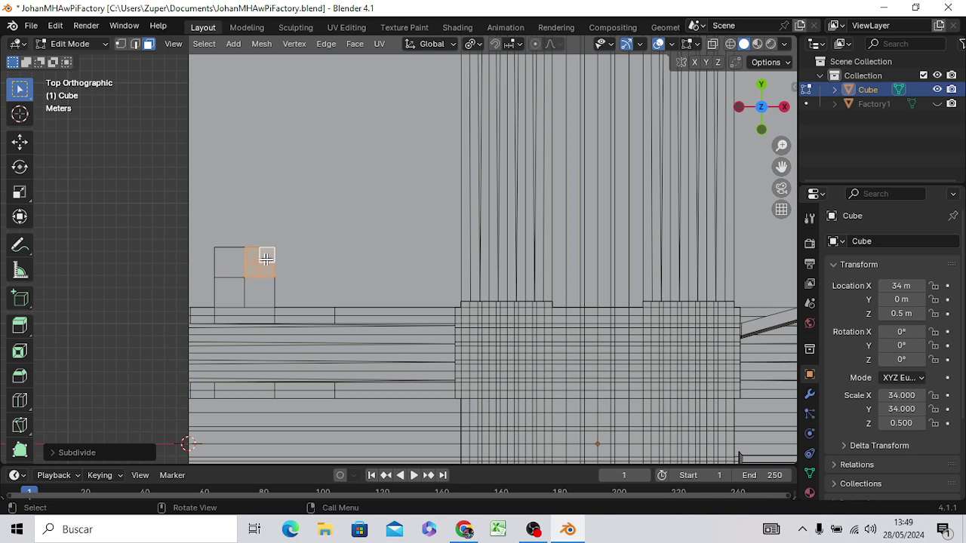
left_click(265, 256)
right_click(264, 260)
left_click(264, 261)
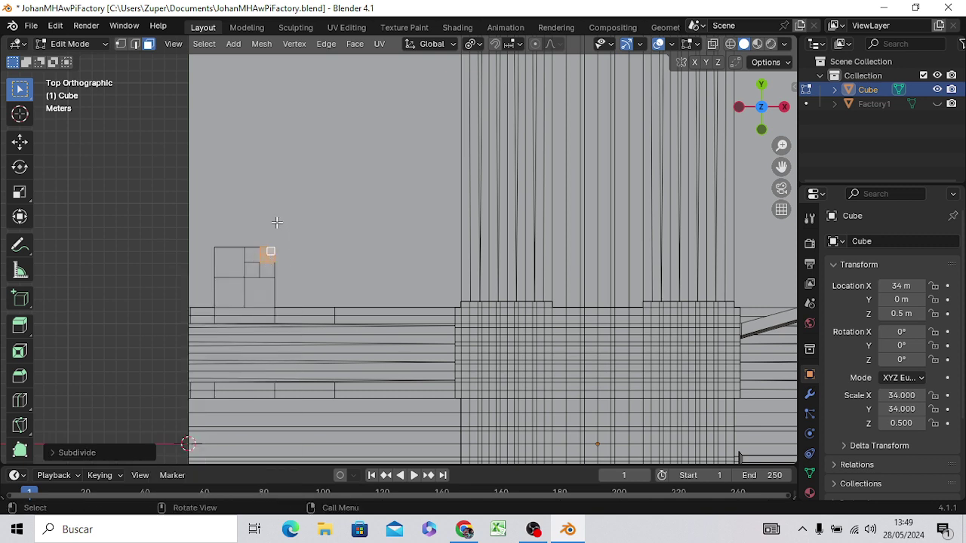
mouse_move(226, 215)
middle_mouse_down()
mouse_move(408, 455)
mouse_move(411, 448)
middle_mouse_up()
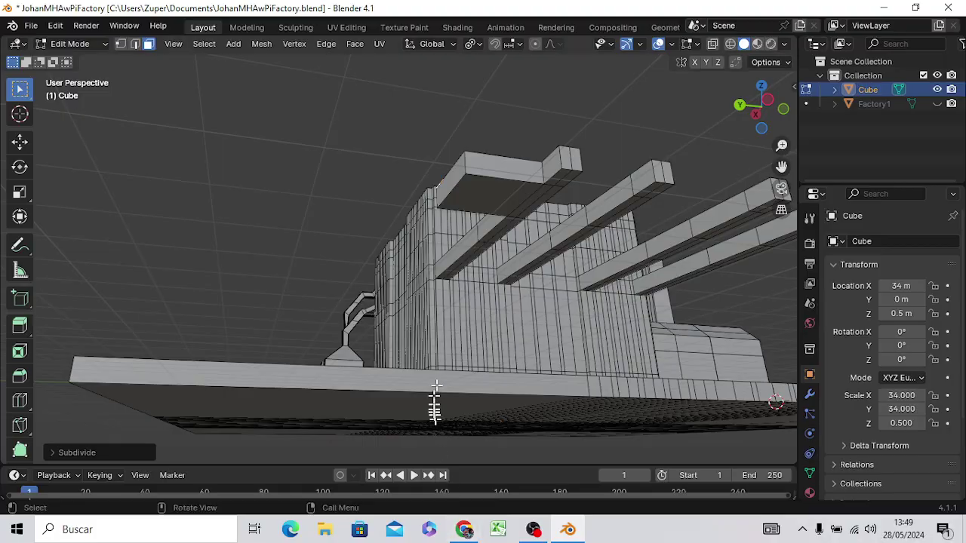
Step: Cancel the accidental cube placement and select the square face atop the beam-end block
mouse_move(470, 271)
middle_mouse_down()
mouse_move(506, 323)
mouse_move(537, 326)
mouse_move(455, 390)
mouse_move(459, 371)
mouse_move(554, 304)
mouse_move(543, 345)
mouse_move(528, 306)
middle_mouse_up()
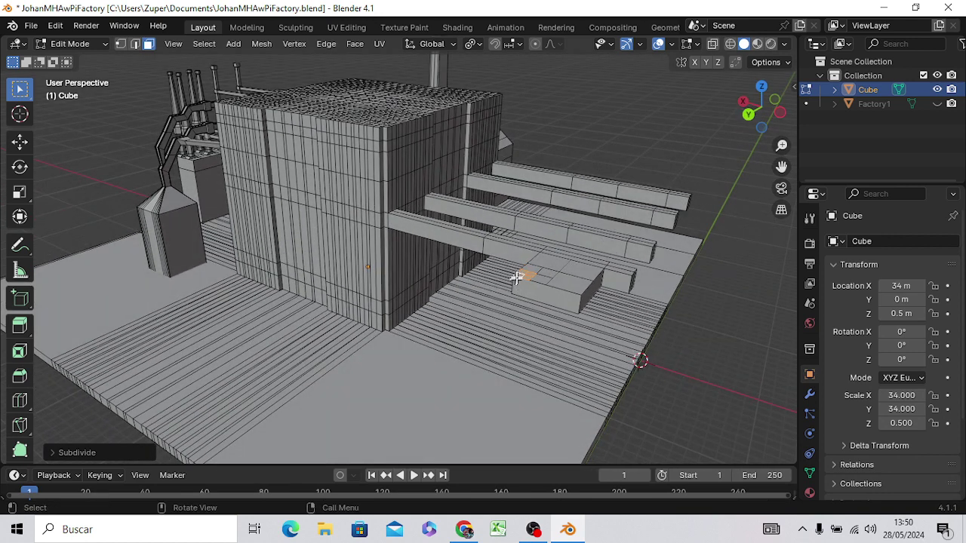
left_click(518, 274)
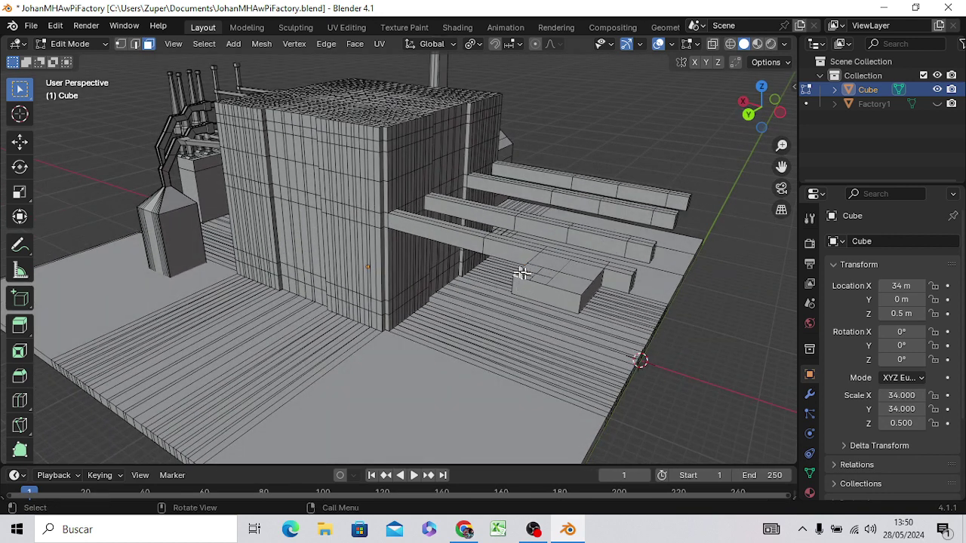
left_click_drag(519, 272, 520, 276)
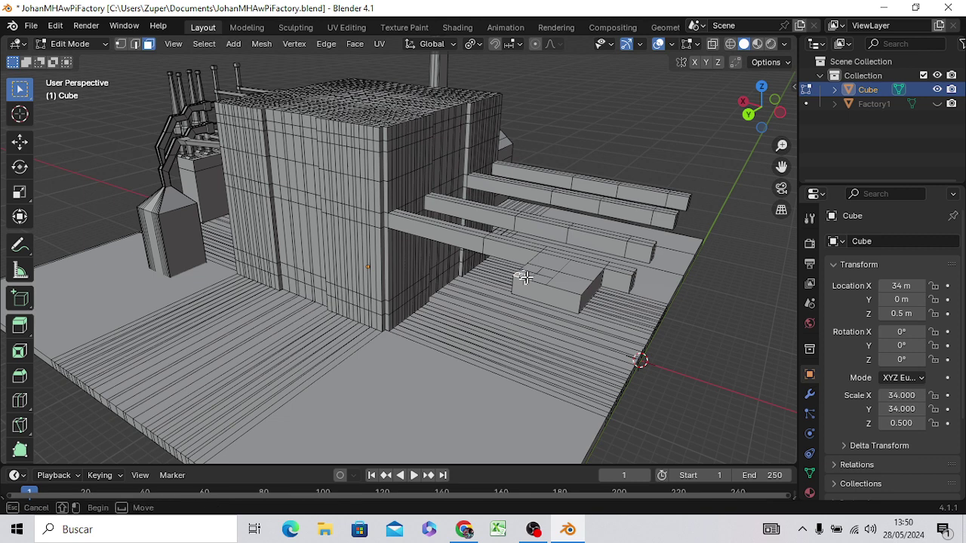
right_click(526, 277)
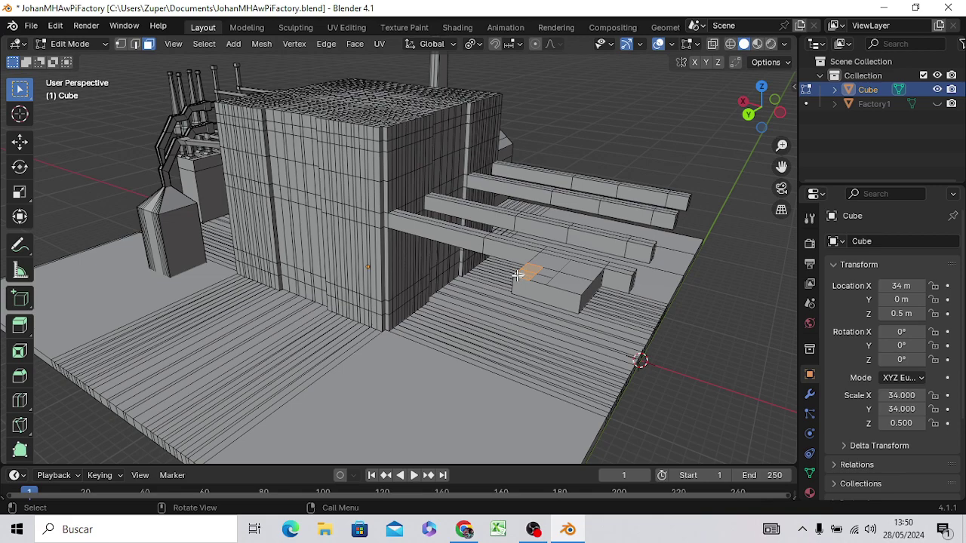
mouse_move(532, 344)
middle_mouse_down()
mouse_move(488, 371)
mouse_move(453, 370)
mouse_move(451, 362)
middle_mouse_up()
left_click(466, 360)
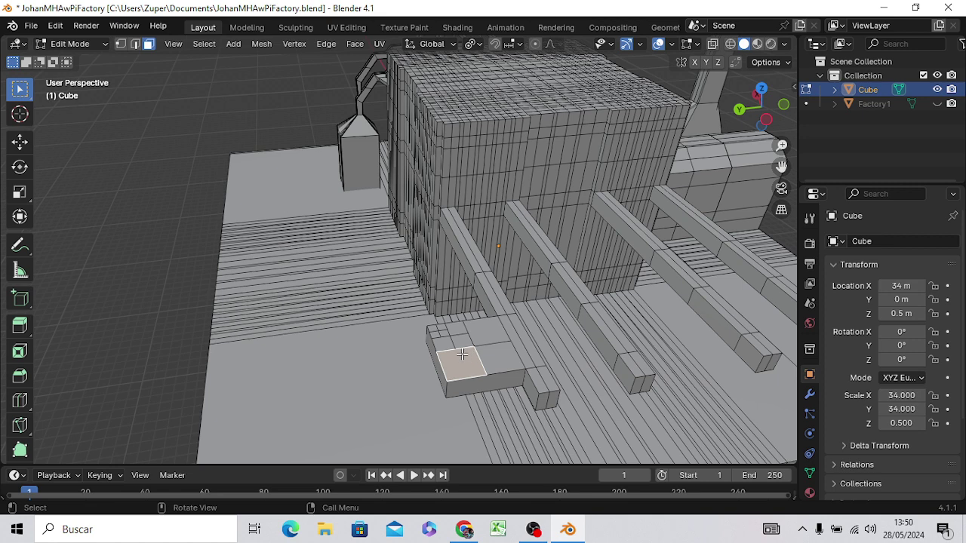
Step: Bevel the square face into a thin inset border, then cancel a trial upward Z extrusion
key("ctrl+b")
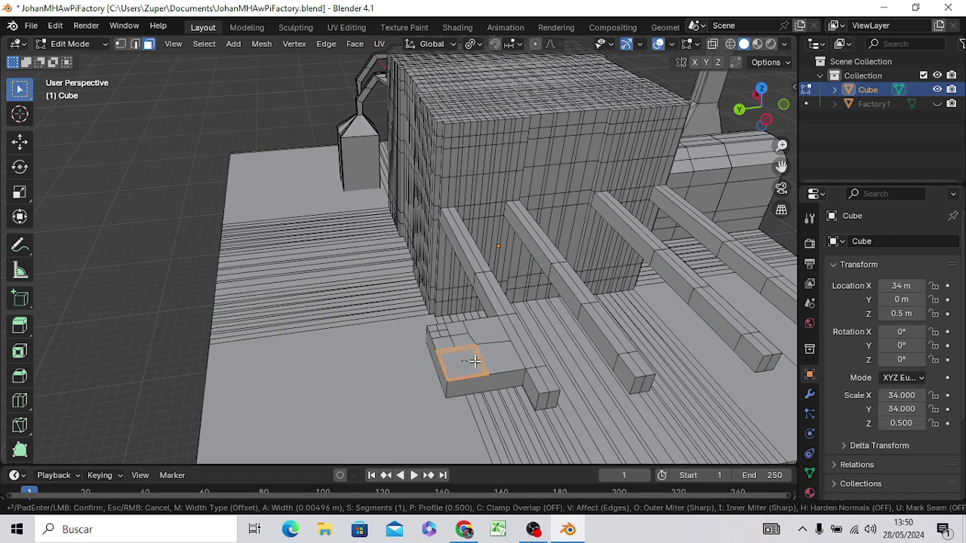
left_click(471, 362)
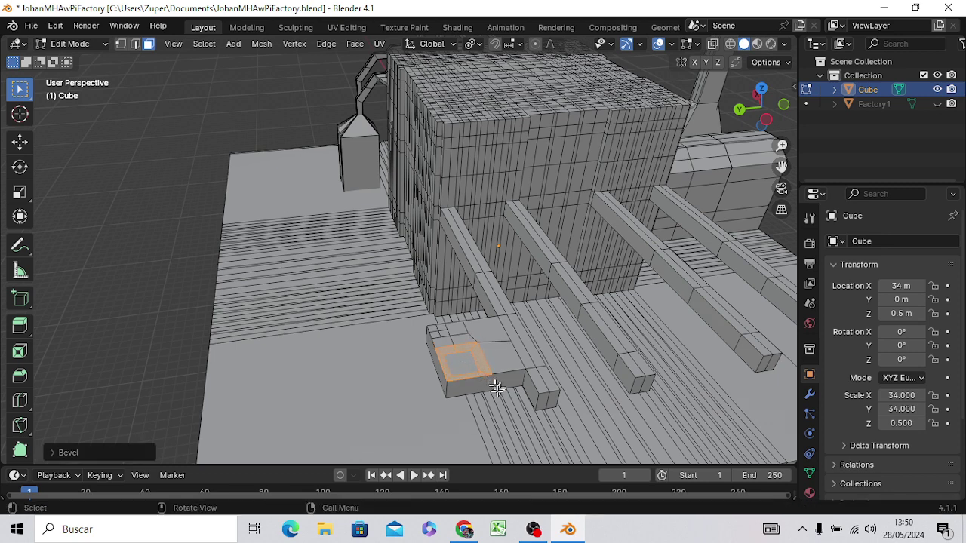
key("e")
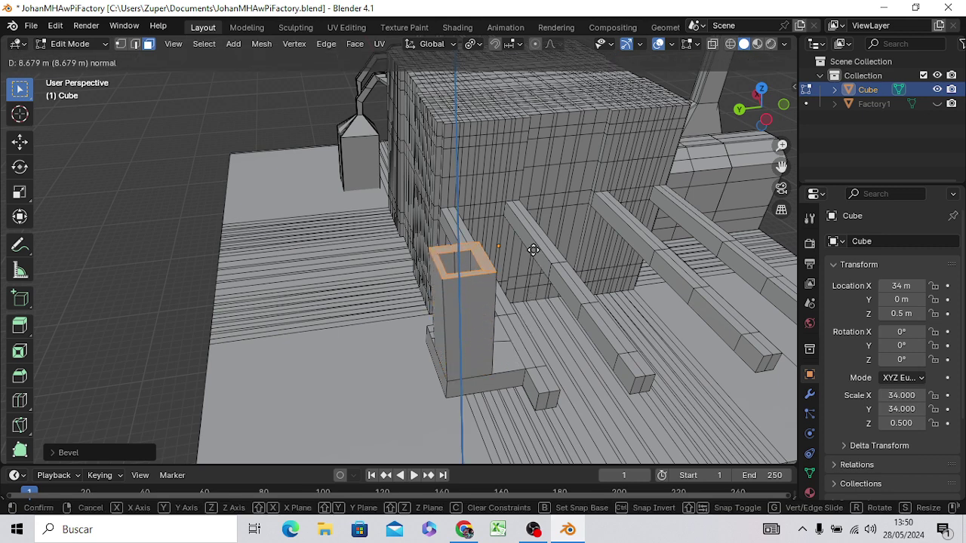
key("z")
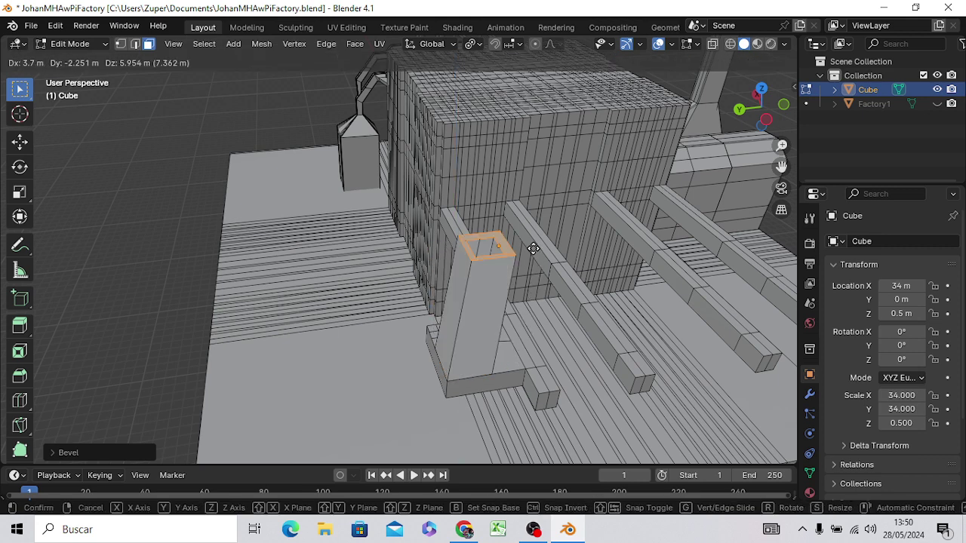
key("z")
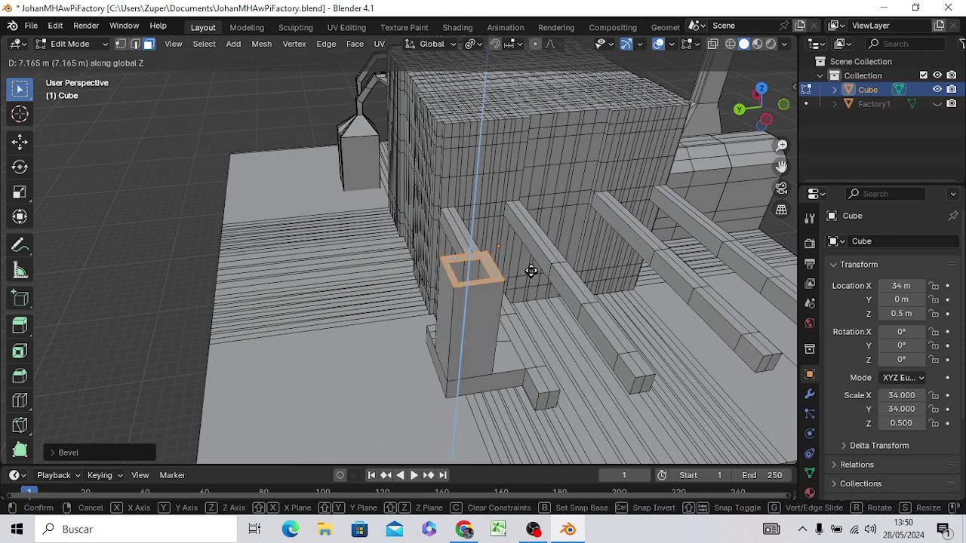
right_click(530, 263)
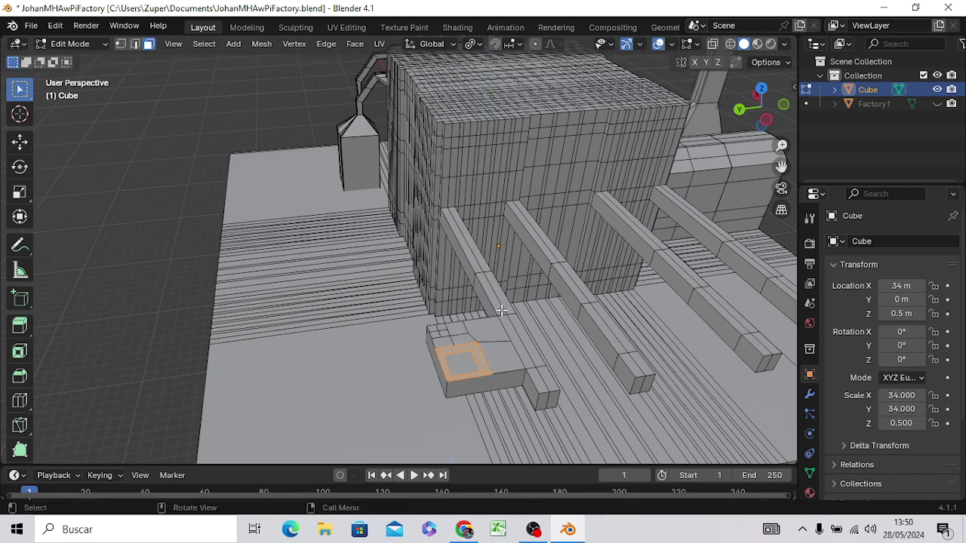
Step: Extrude the beam-end block's top face straight up along Z to form the pillar above the beam
key("ctrl+KP_3")
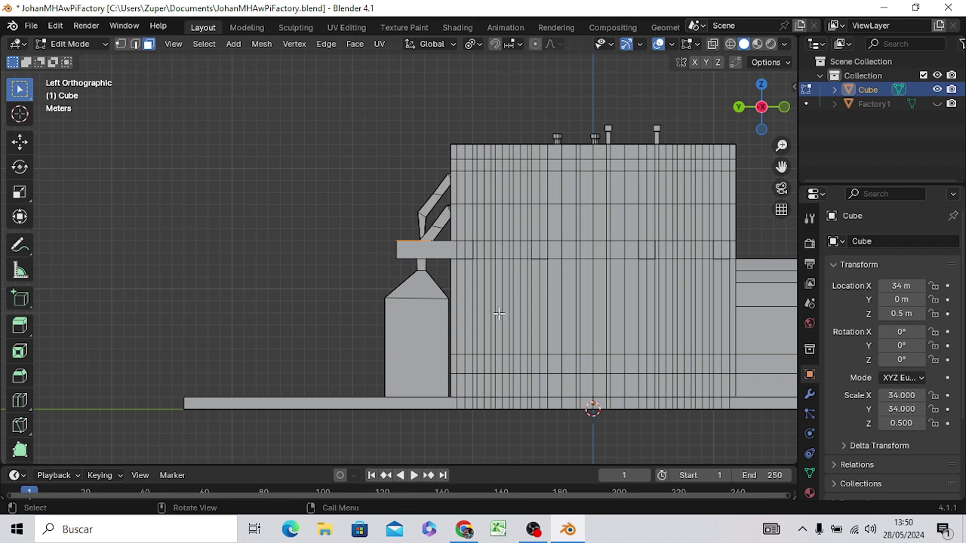
key("e")
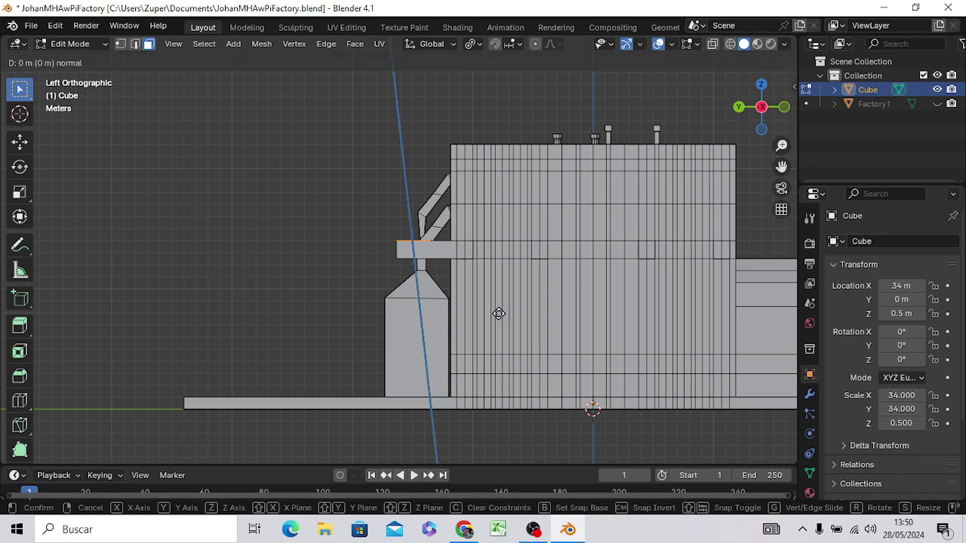
key("z")
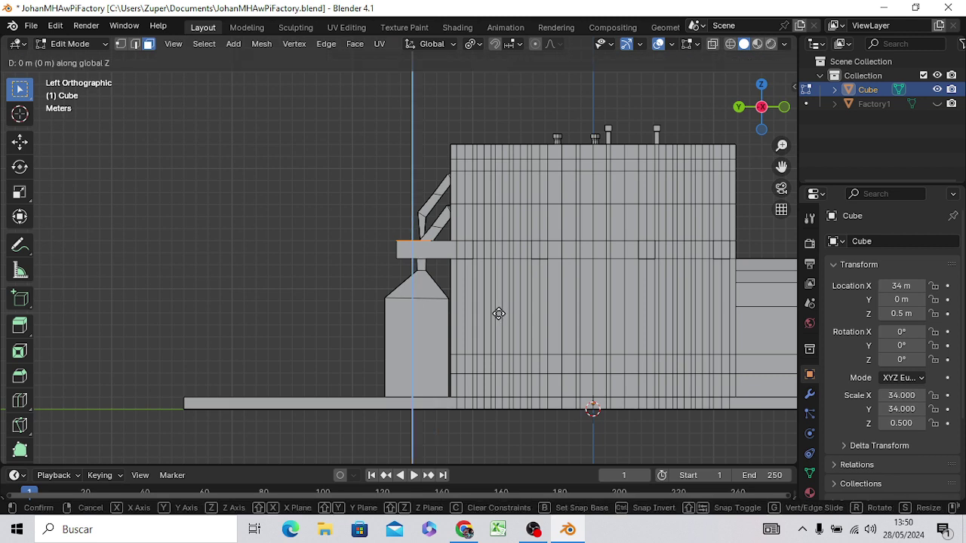
left_click(515, 219)
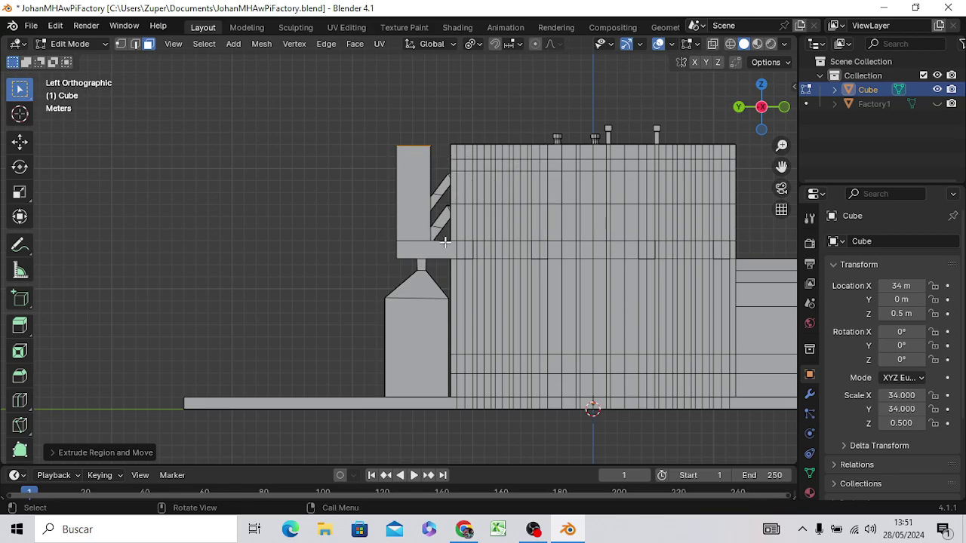
Step: Extrude the block's bottom face 11.69 m down along Z to reach the ground slab
mouse_move(445, 242)
middle_mouse_down()
mouse_move(331, 304)
mouse_move(435, 187)
middle_mouse_up()
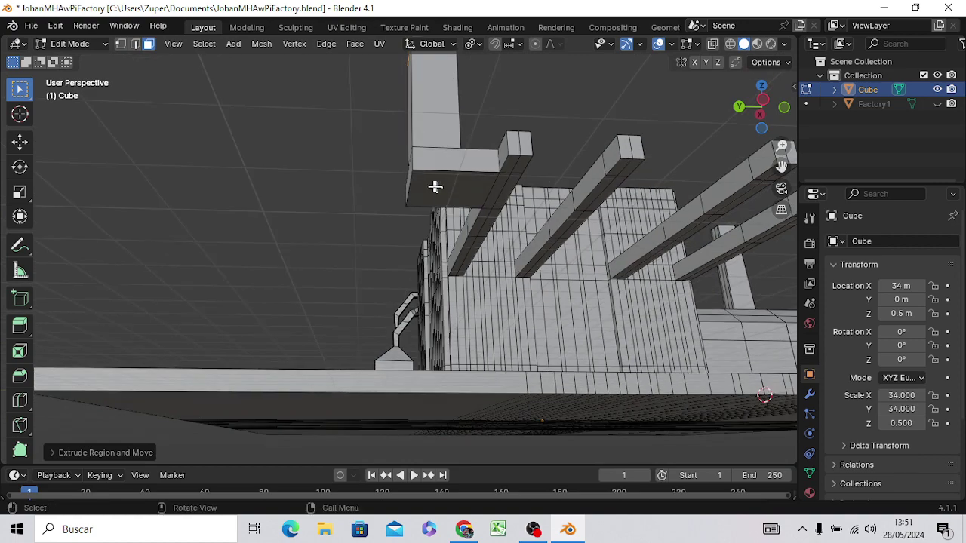
left_click(434, 186)
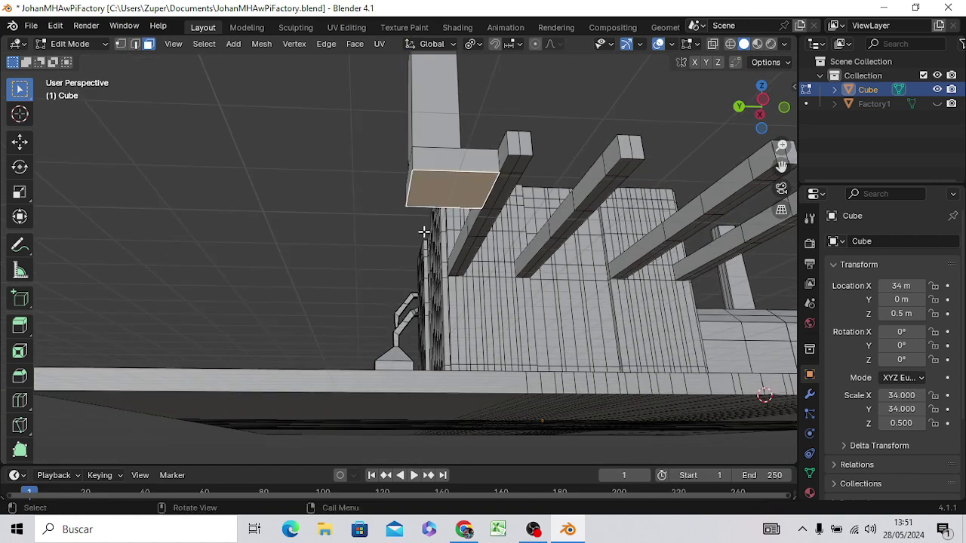
key("KP_1")
key("KP_8")
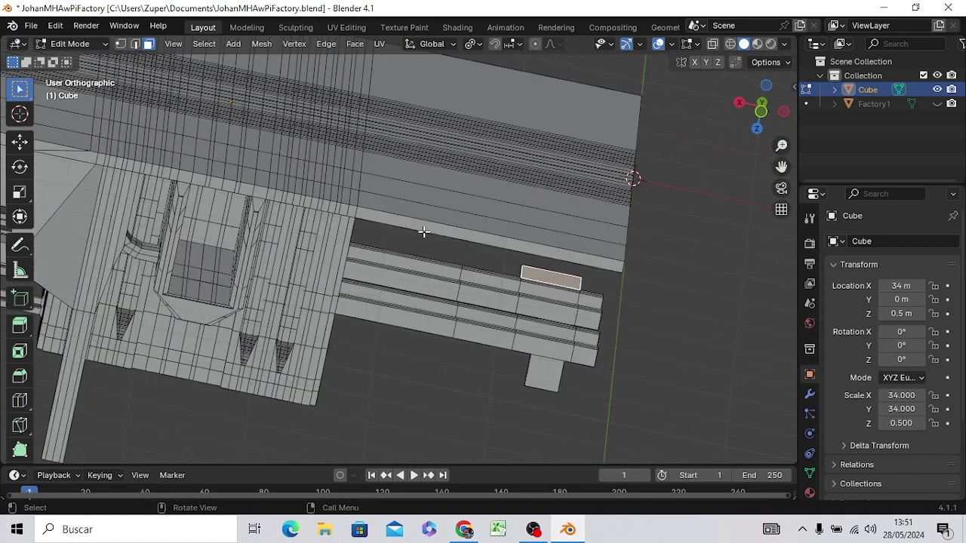
key("KP_1")
key("ctrl+KP_3")
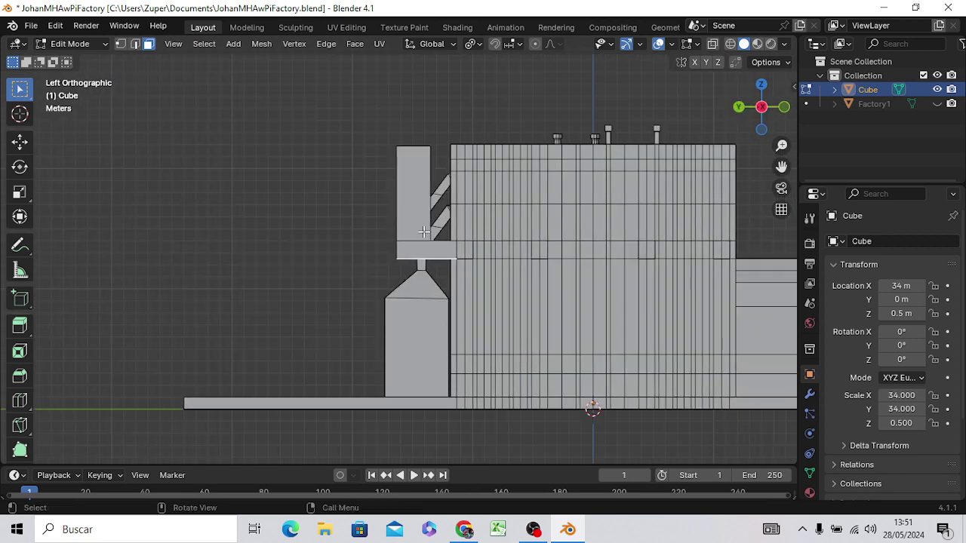
key("e")
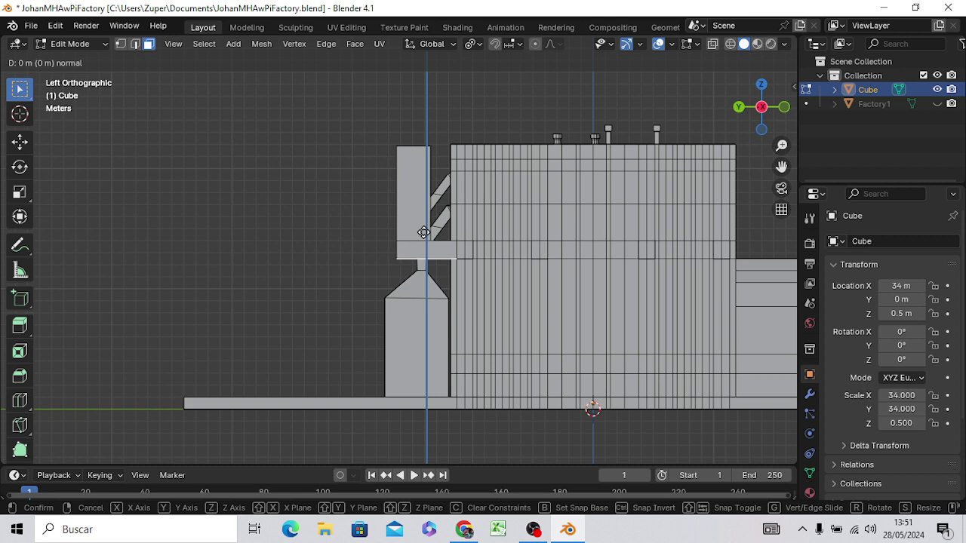
key("z")
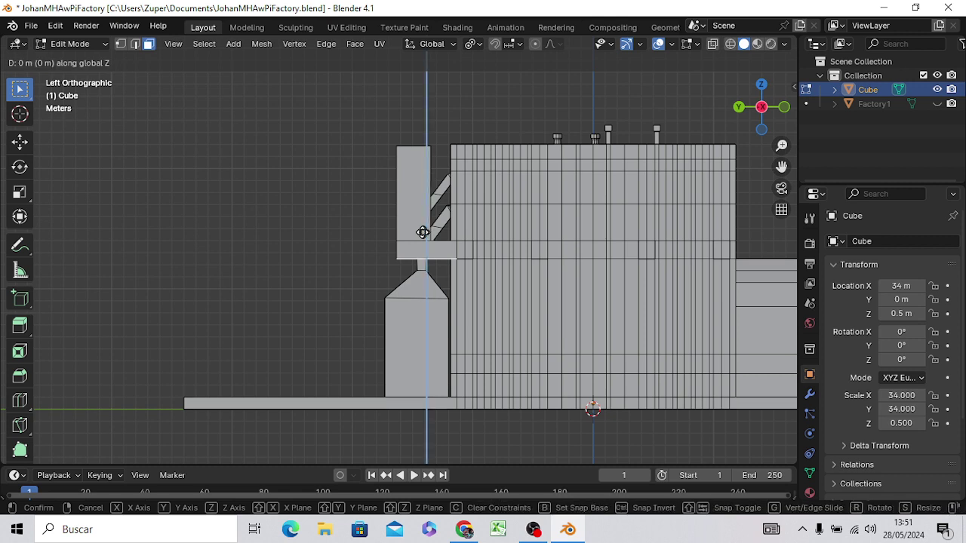
left_click(409, 373)
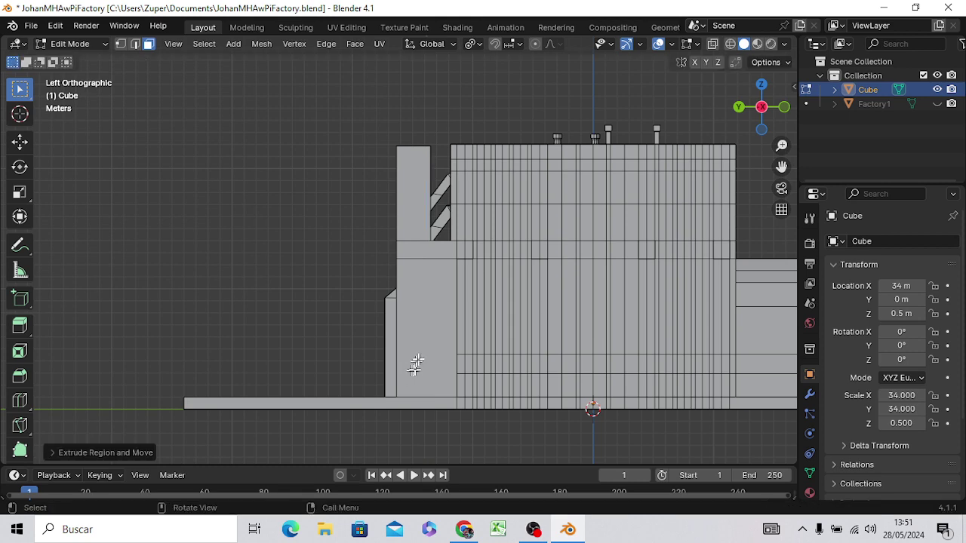
middle_click_drag(412, 354, 479, 349)
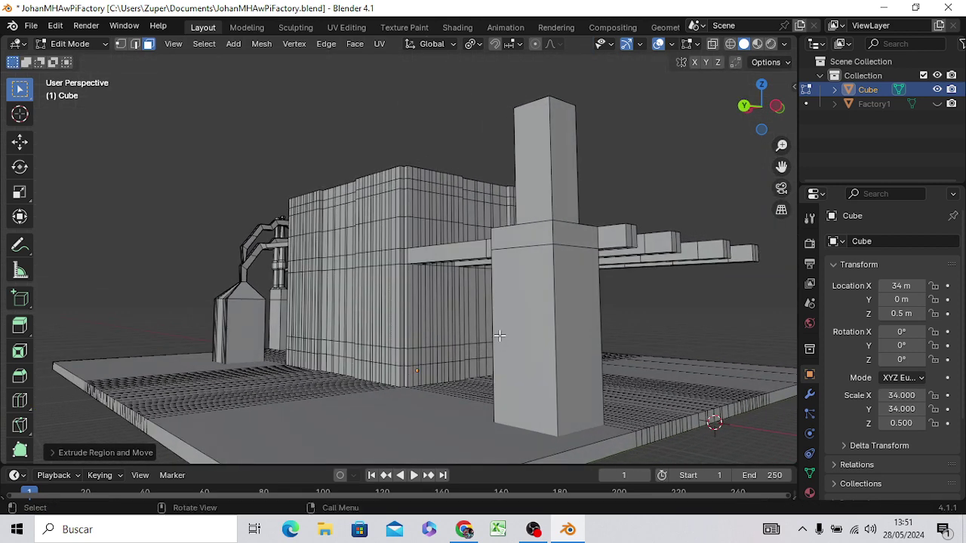
Step: Select the pillar's front face, zoom in on it, and switch to edge select mode
left_click(531, 312)
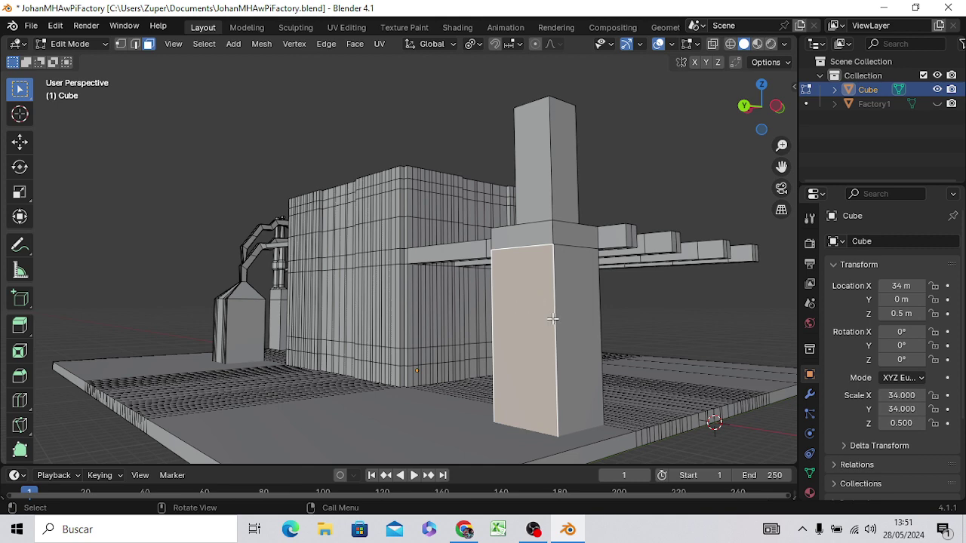
mouse_move(588, 326)
middle_mouse_down()
mouse_move(520, 324)
mouse_move(416, 387)
middle_mouse_up()
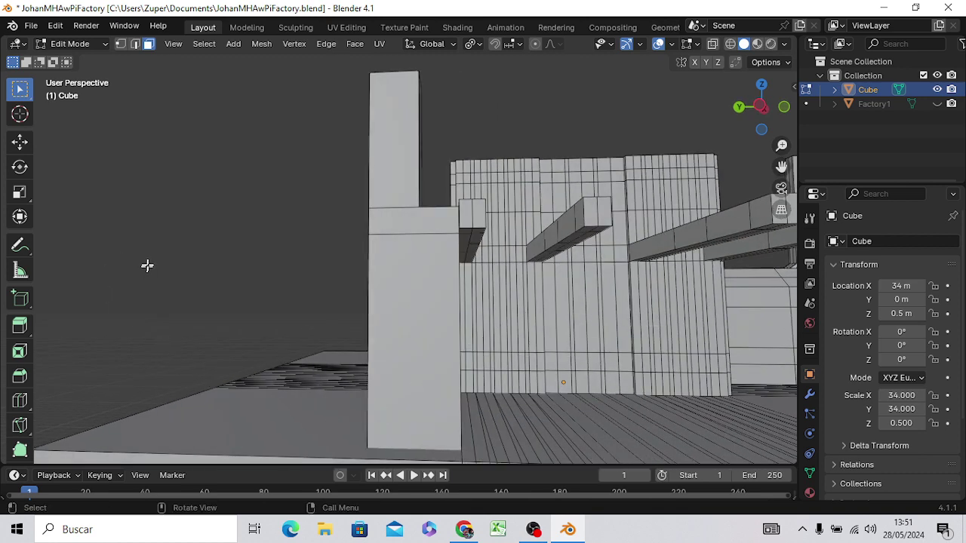
key("2")
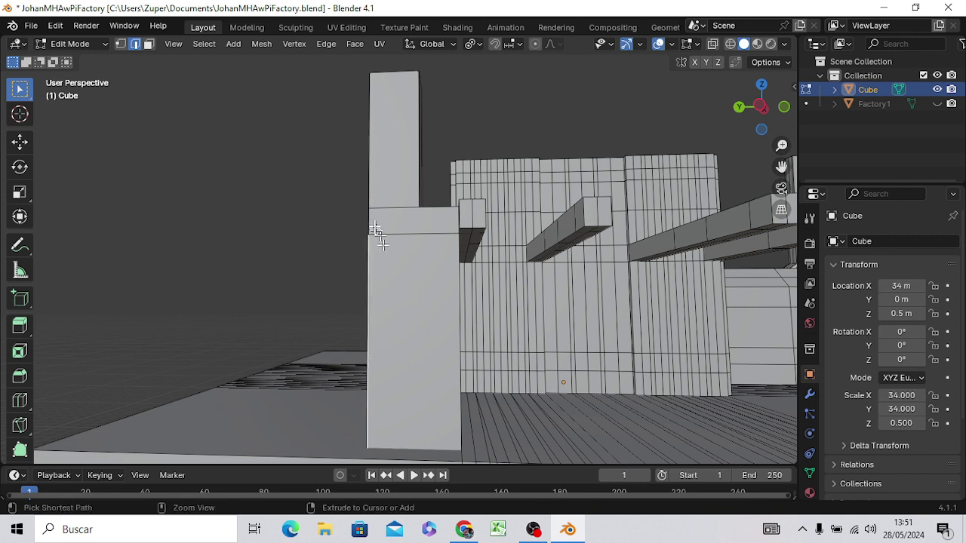
Step: Bevel the pillar's vertical corner edge into a rounded four-segment bevel, redoing the first attempt
left_click(368, 218, "ctrl")
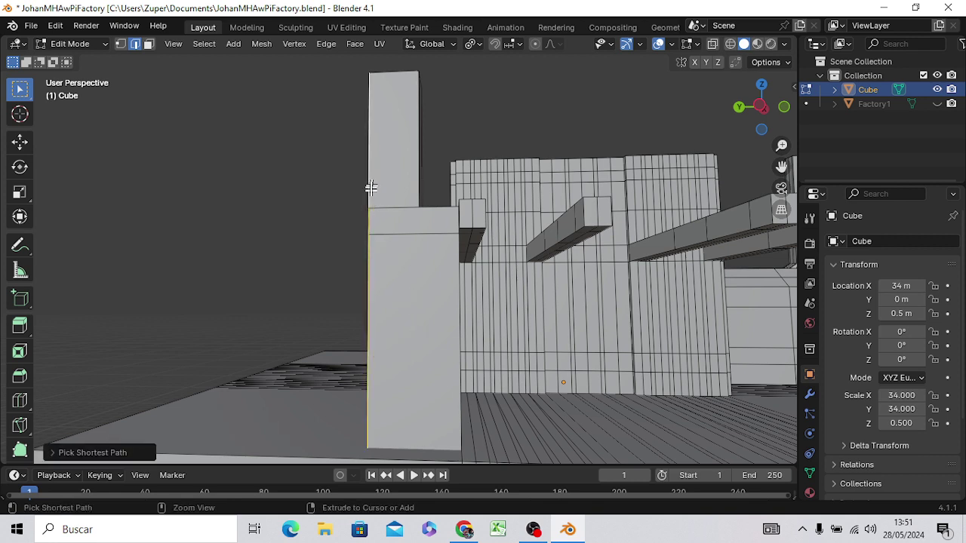
middle_click_drag(223, 342, 440, 345)
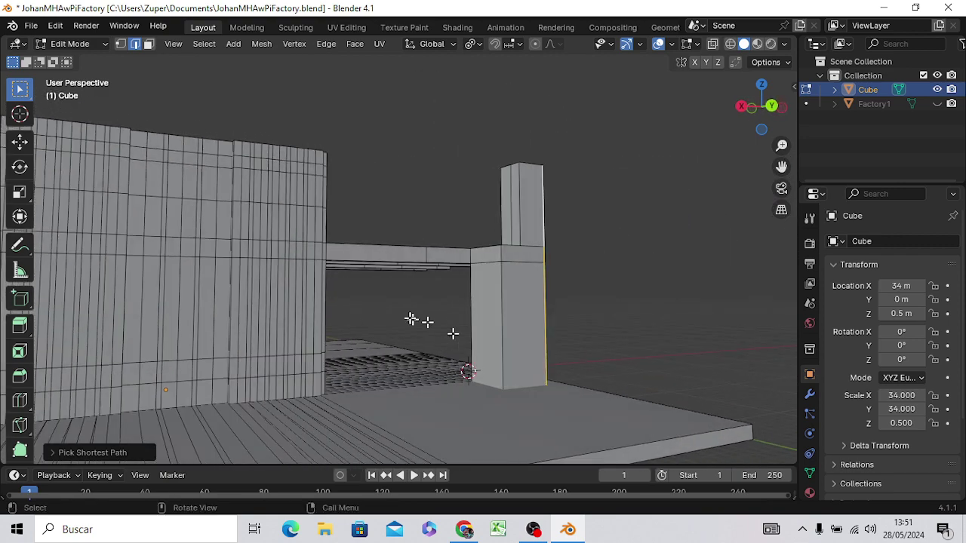
key("ctrl")
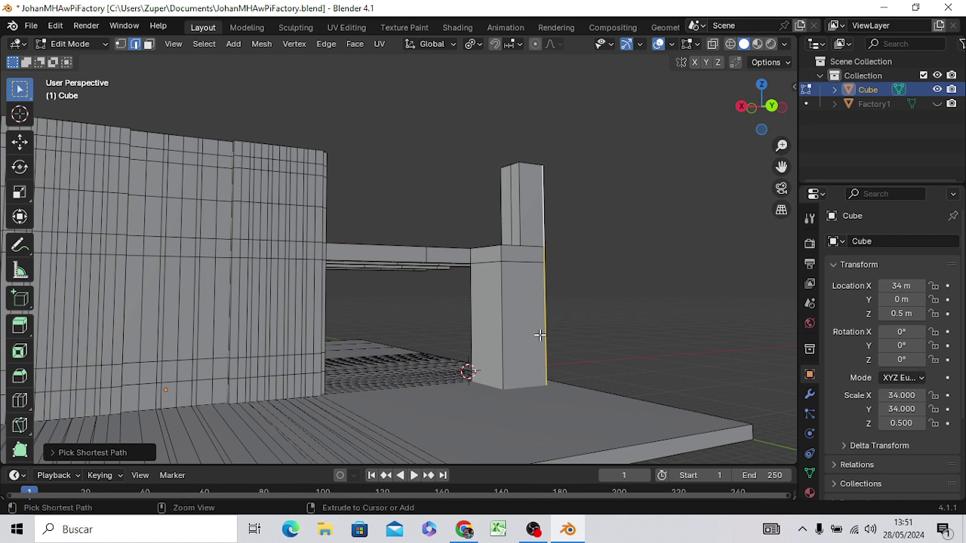
key("ctrl+b")
left_click(568, 319)
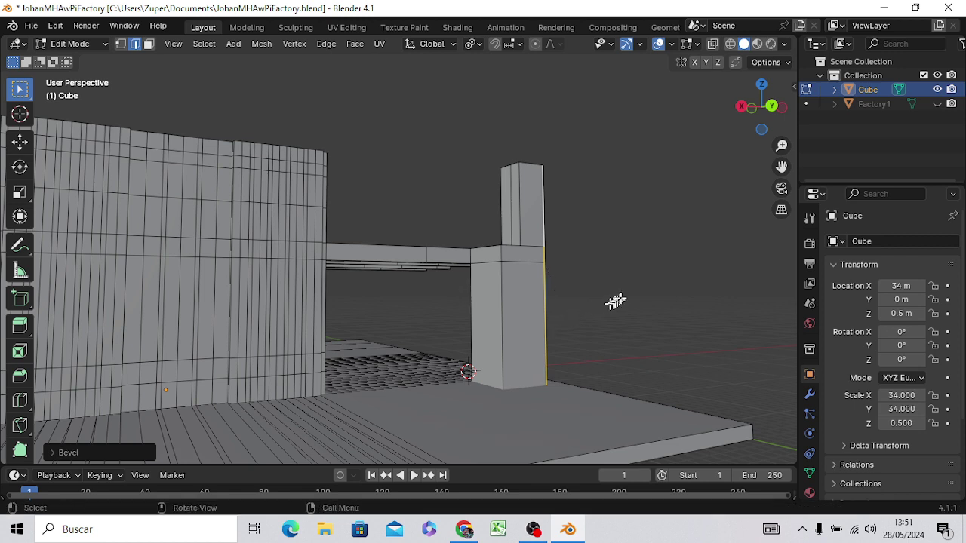
key("ctrl")
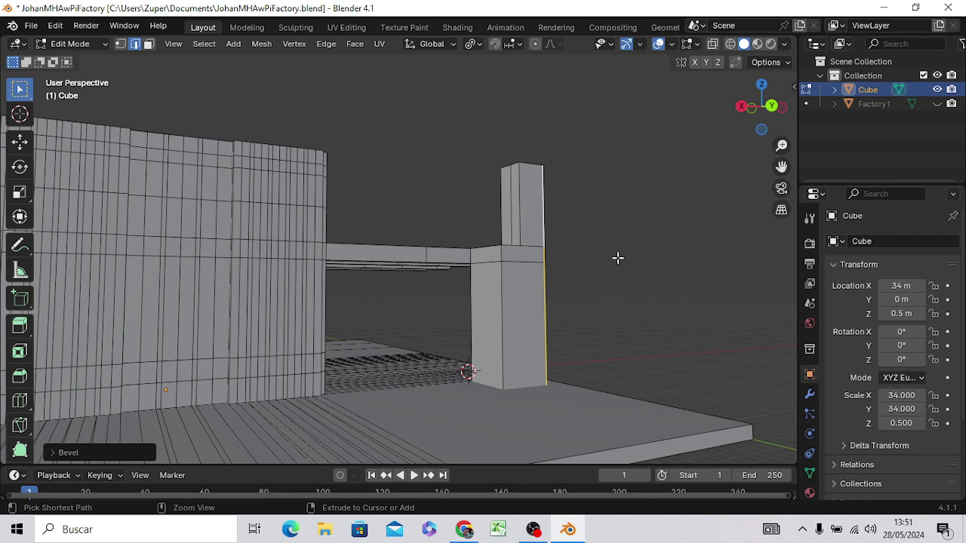
key("ctrl+z")
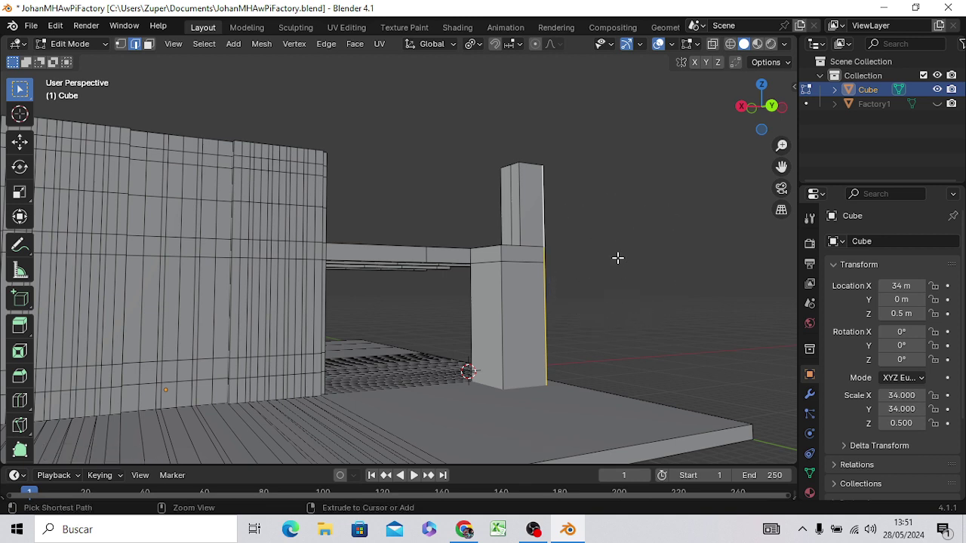
key("ctrl+b")
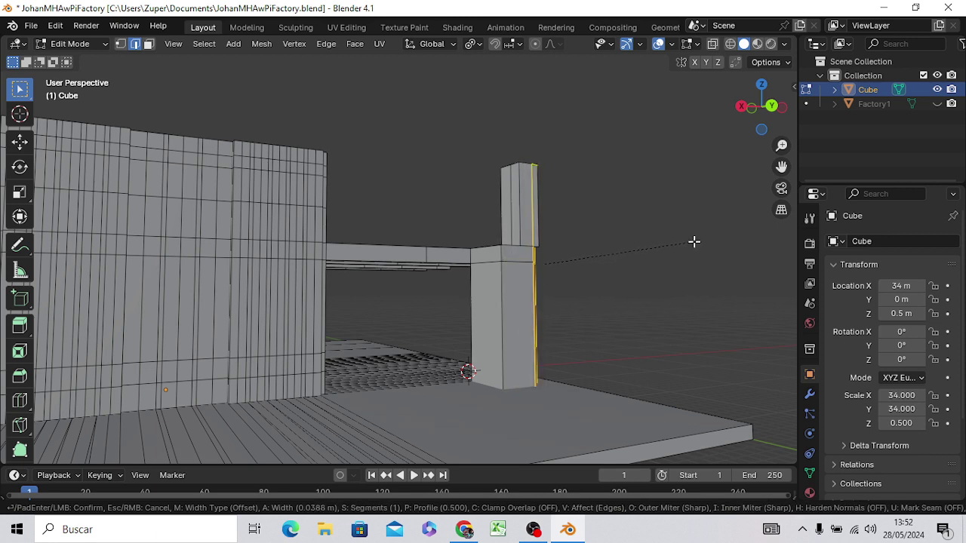
scroll(694, 241, "up", 1)
scroll(694, 241, "up", 1)
scroll(694, 242, "up", 1)
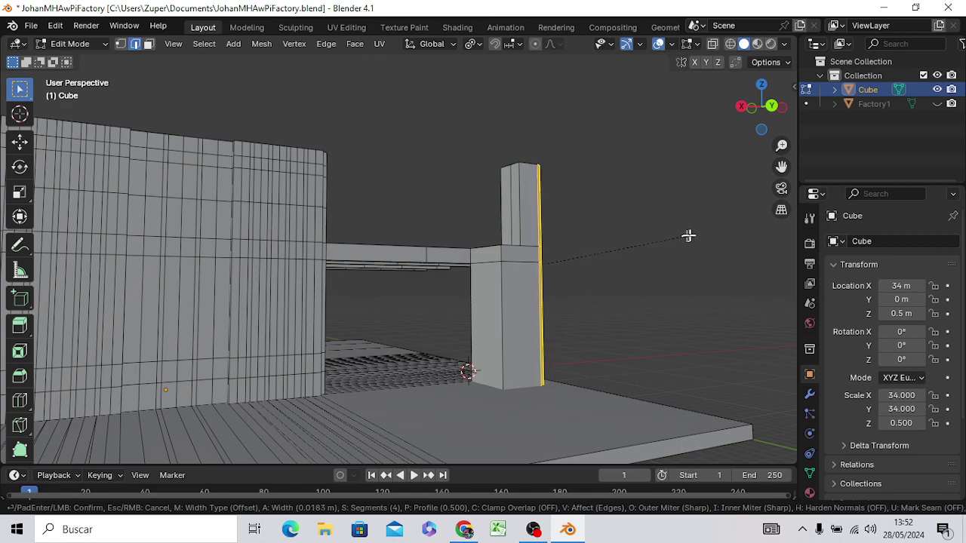
left_click(690, 235)
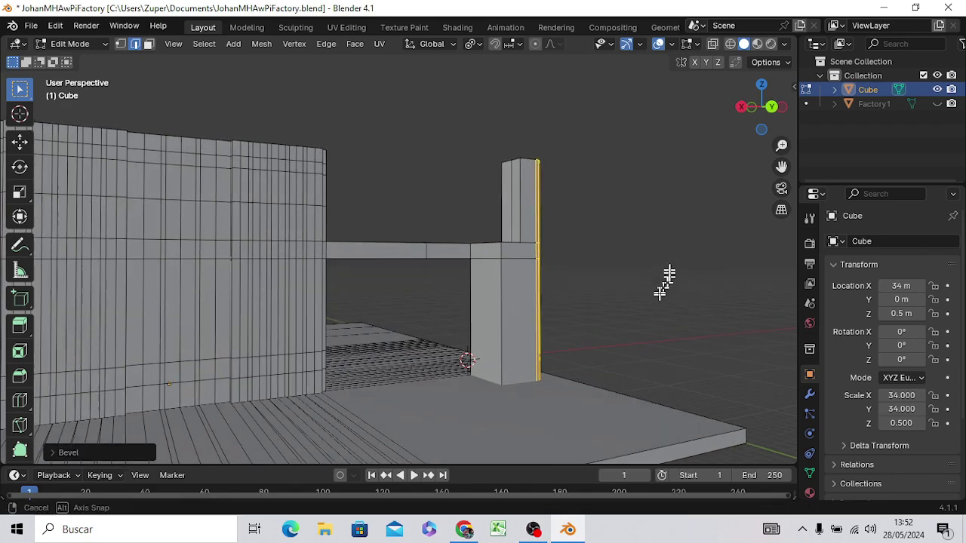
Step: Bevel another vertical edge of the column with the same rounded profile
mouse_move(669, 280)
middle_mouse_down()
mouse_move(511, 323)
mouse_move(514, 268)
middle_mouse_up()
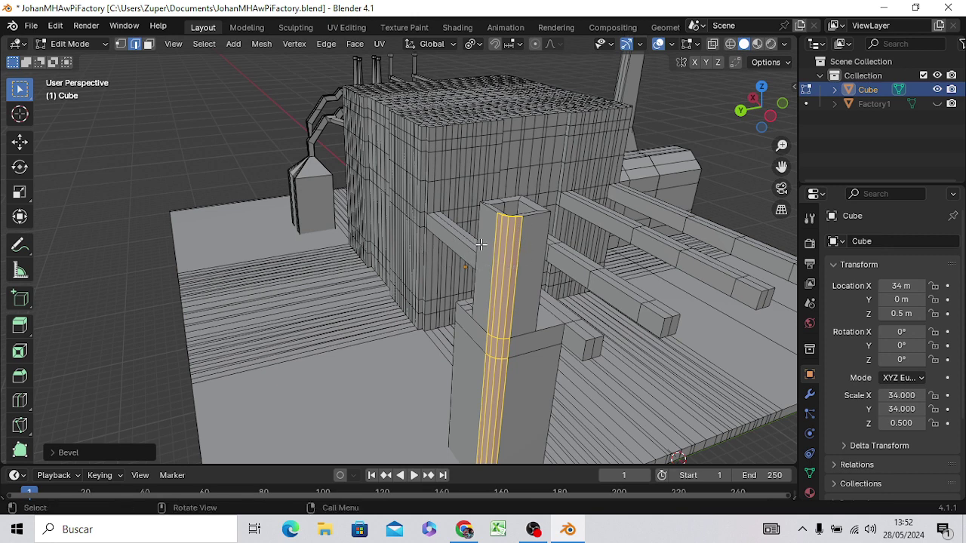
key("alt+a")
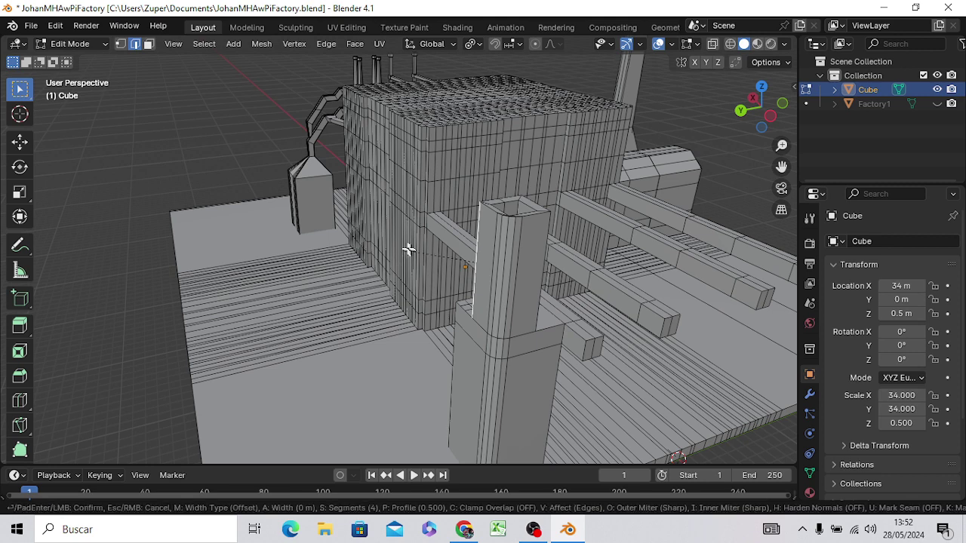
key("ctrl+b")
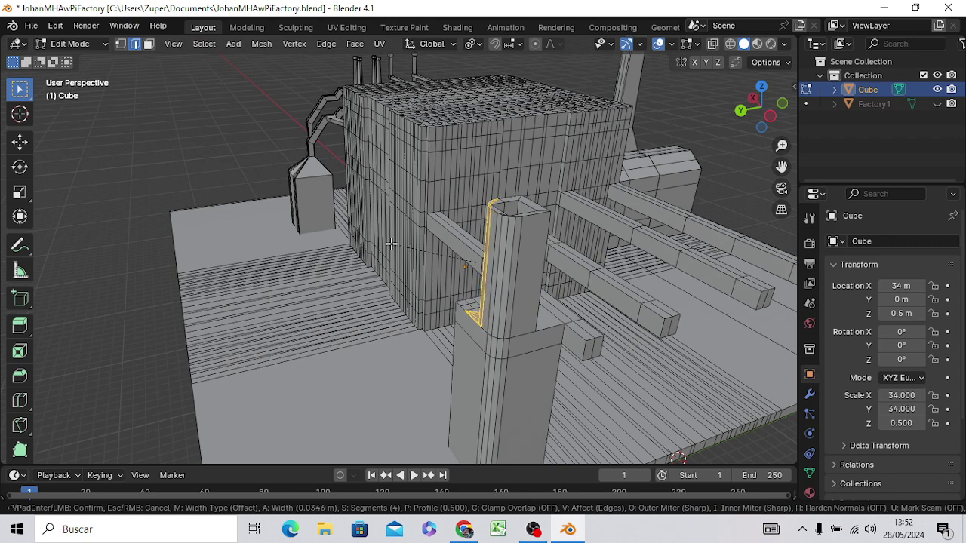
left_click(385, 243)
middle_click_drag(575, 281, 502, 280)
Step: Bevel two more vertical corner edges of the upper pillar, about 0.042 m wide, four segments
left_click(343, 263)
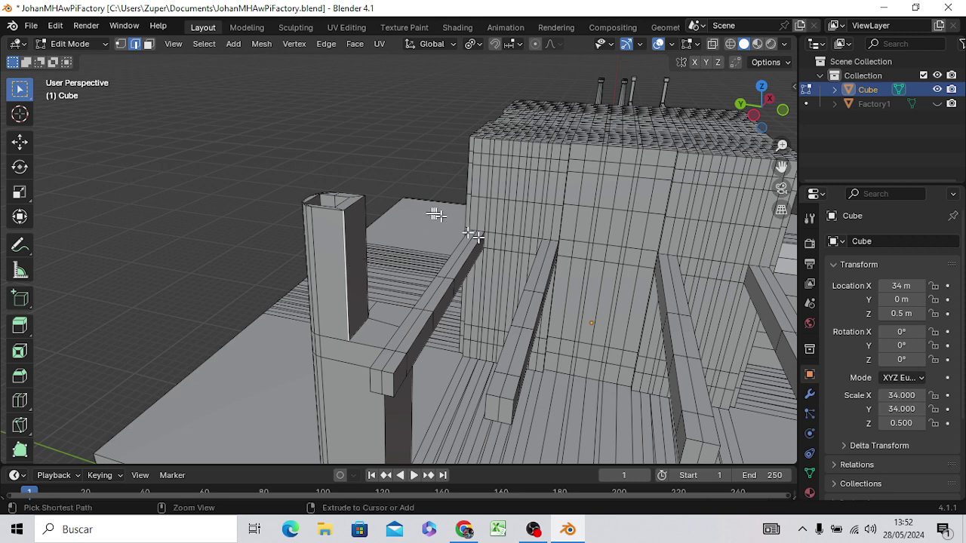
key("ctrl+b")
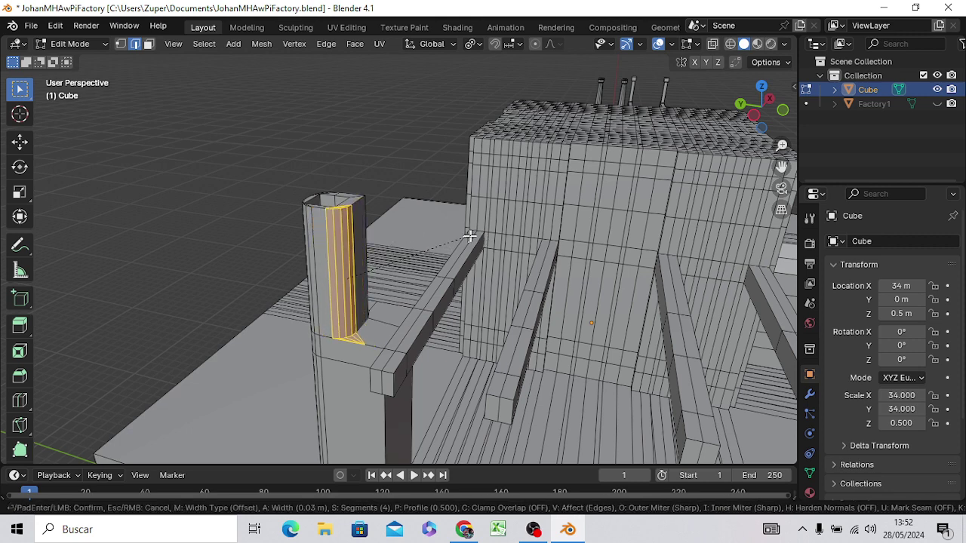
left_click(470, 235)
mouse_move(460, 236)
middle_mouse_down()
mouse_move(414, 259)
mouse_move(293, 229)
middle_mouse_up()
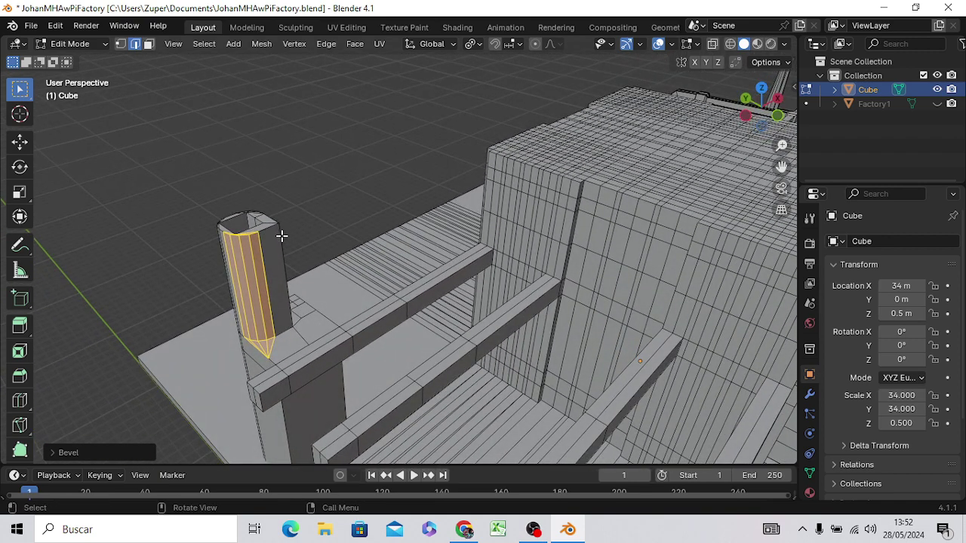
left_click(281, 236, "ctrl")
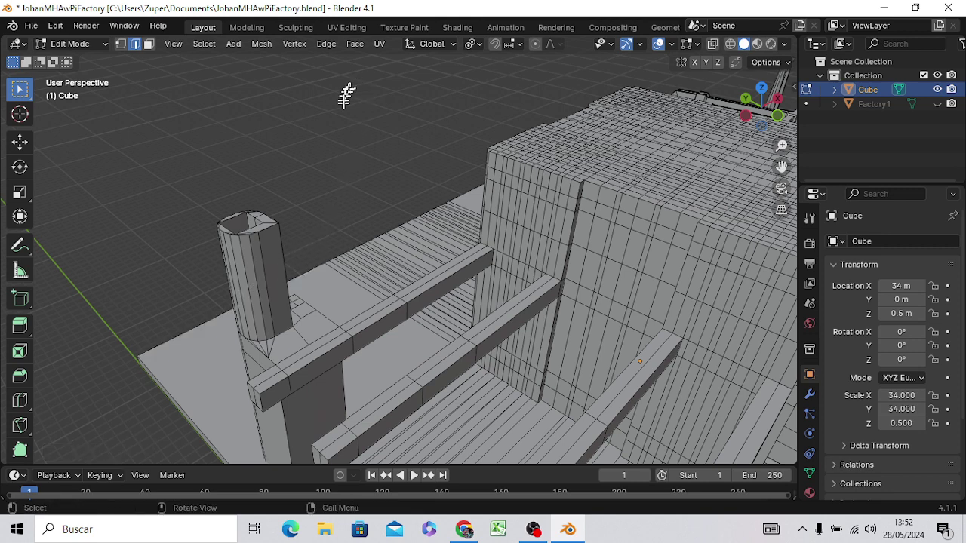
left_click(285, 276)
left_click(282, 293, "ctrl")
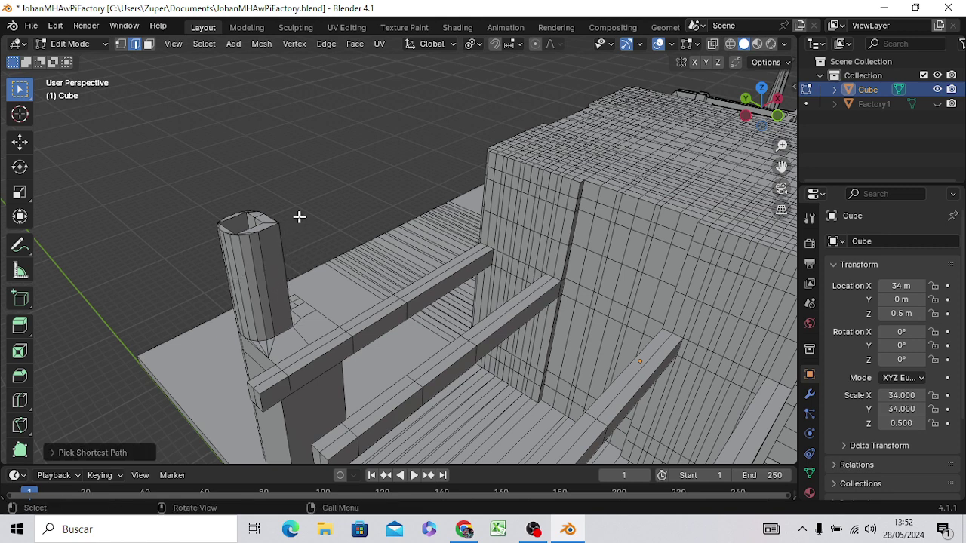
left_click(279, 249, "ctrl")
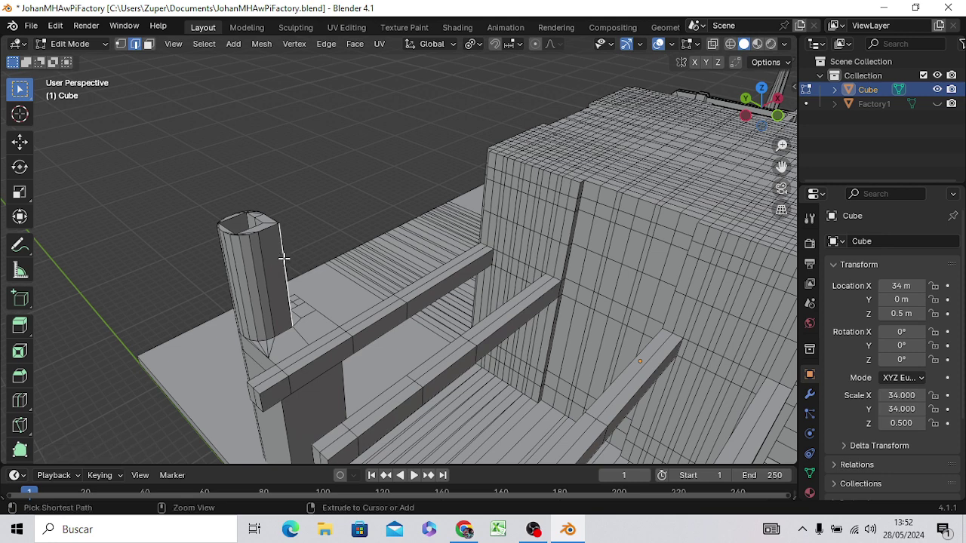
key("ctrl+b")
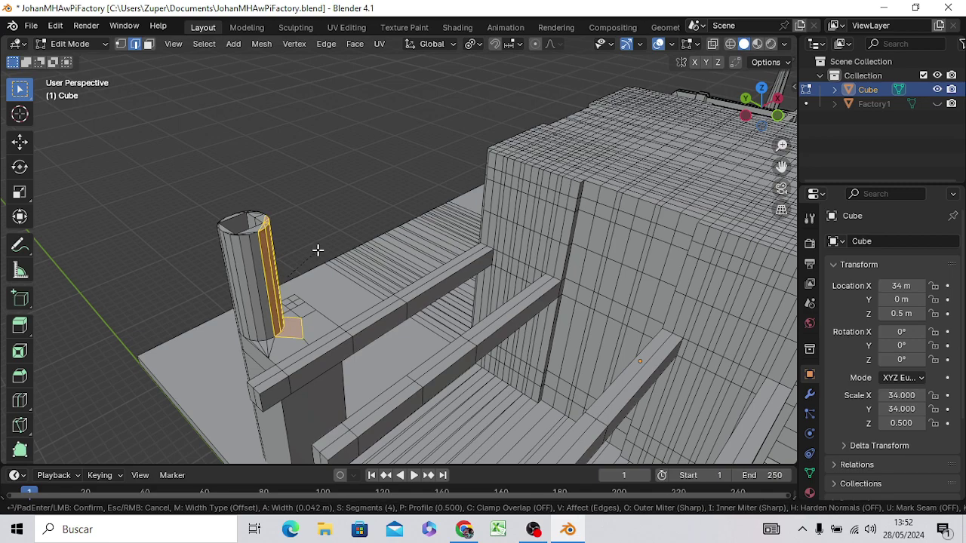
left_click(316, 250)
middle_click_drag(264, 252, 339, 275)
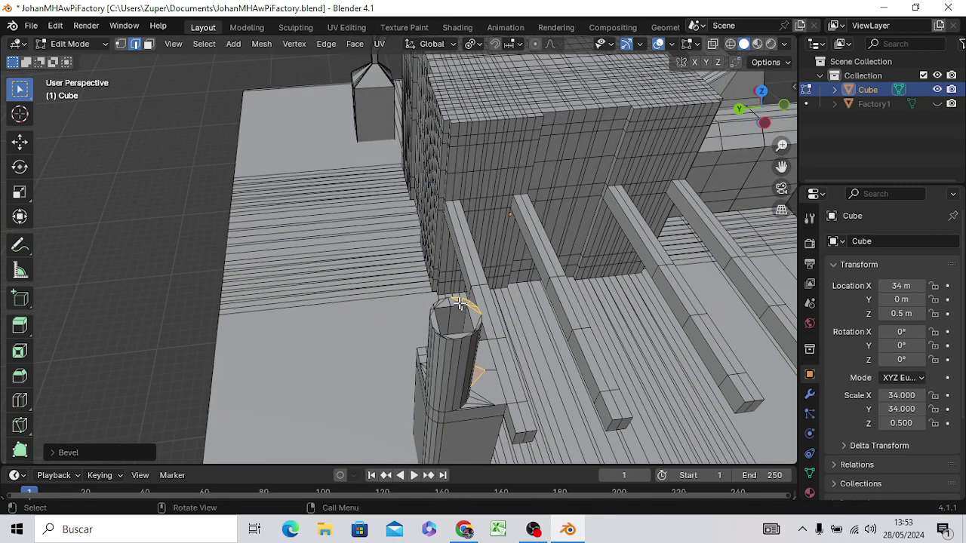
left_click(457, 304)
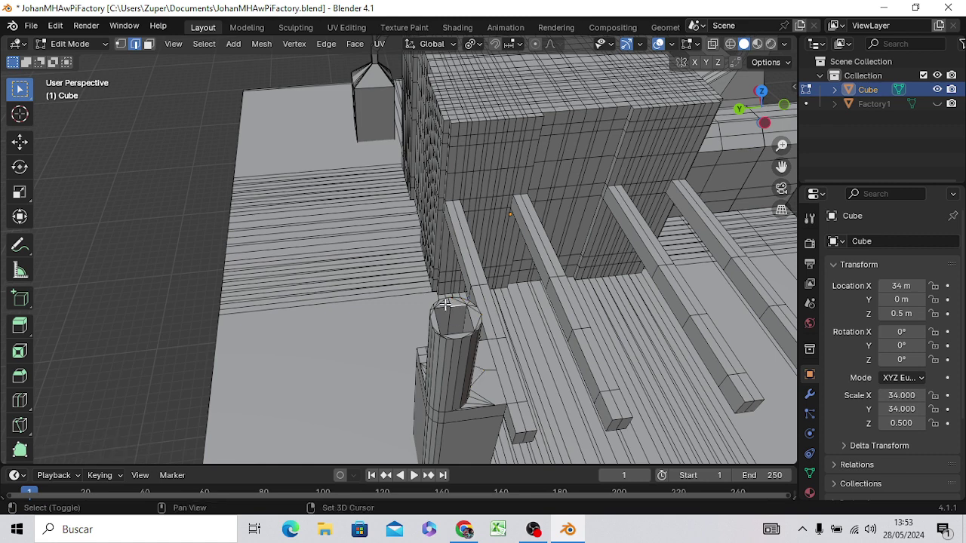
left_click(443, 308, "shift")
left_click(453, 328, "shift")
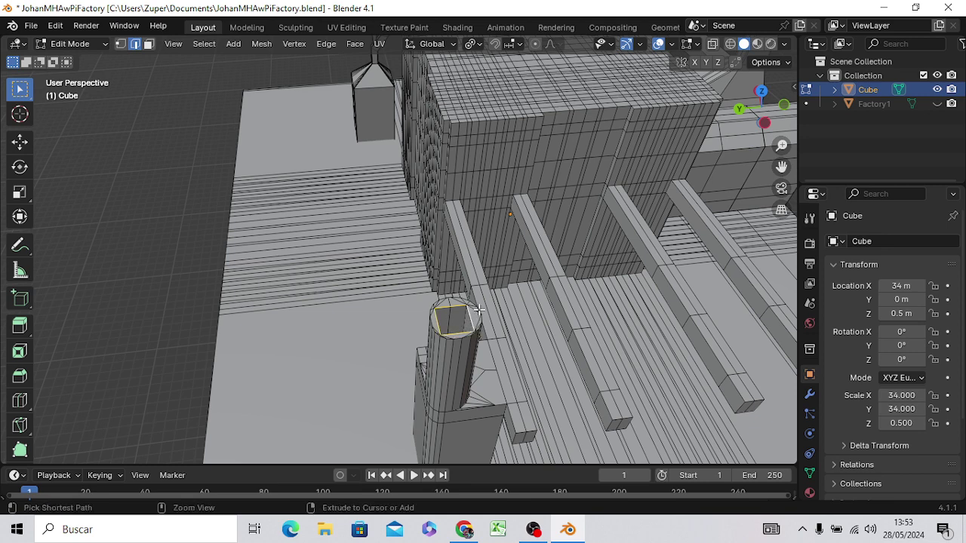
key("ctrl+b")
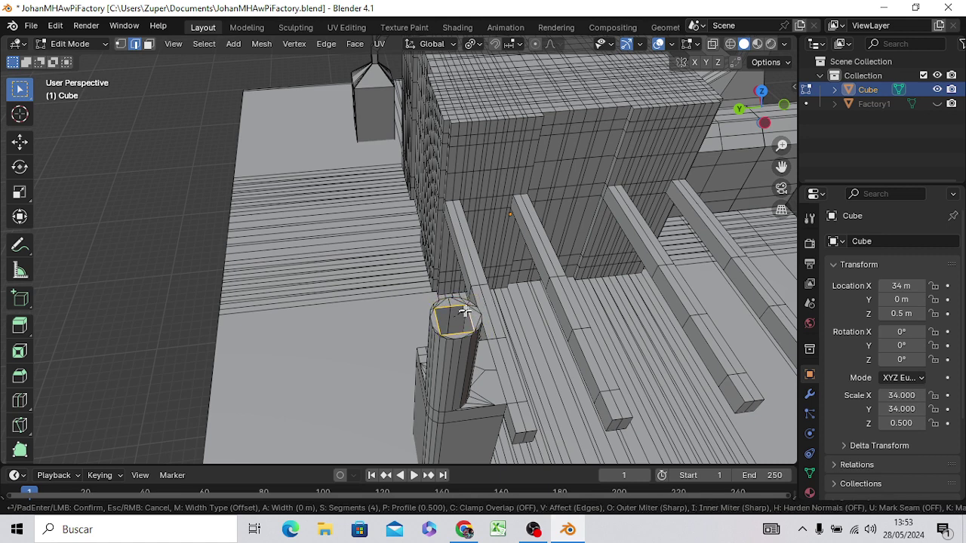
key("Escape")
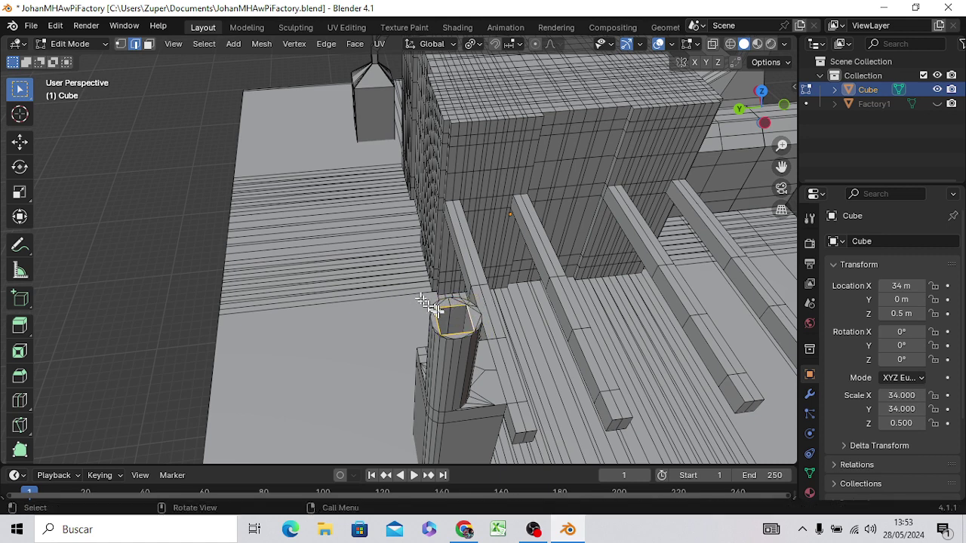
key("ctrl+z")
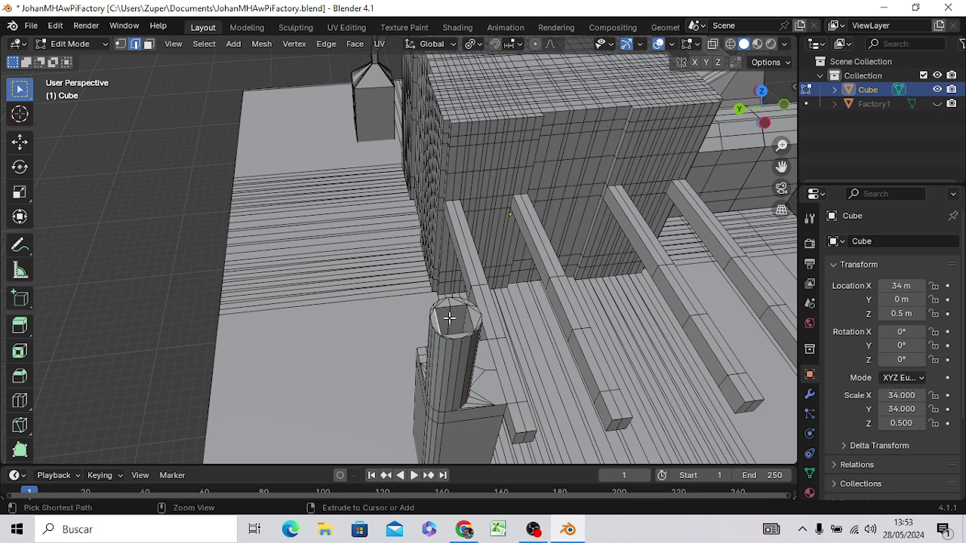
key("ctrl+v")
key("Escape")
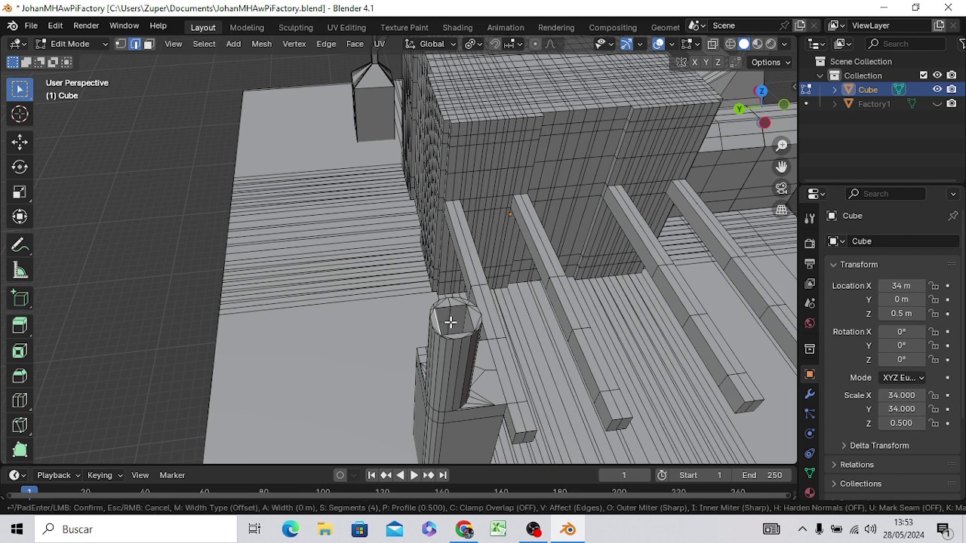
key("ctrl+b")
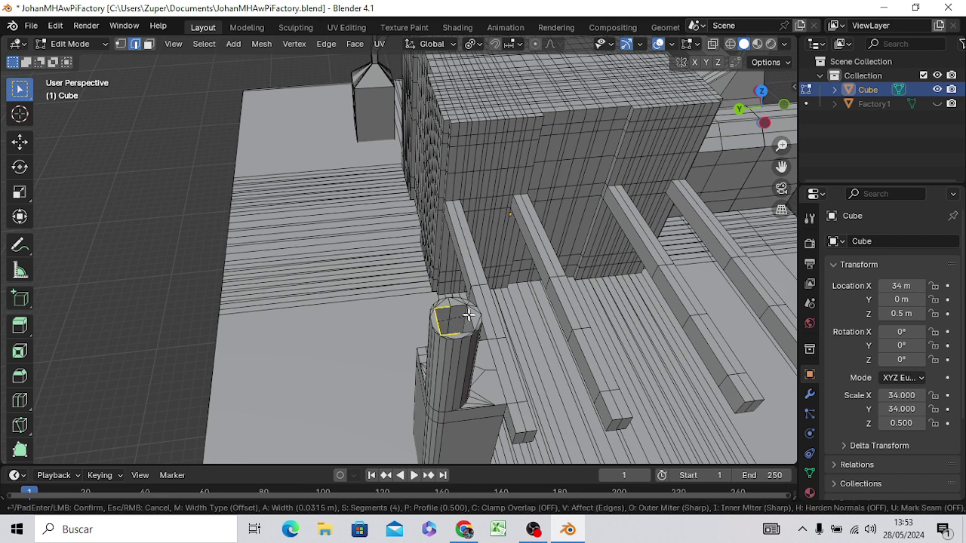
right_click(445, 313)
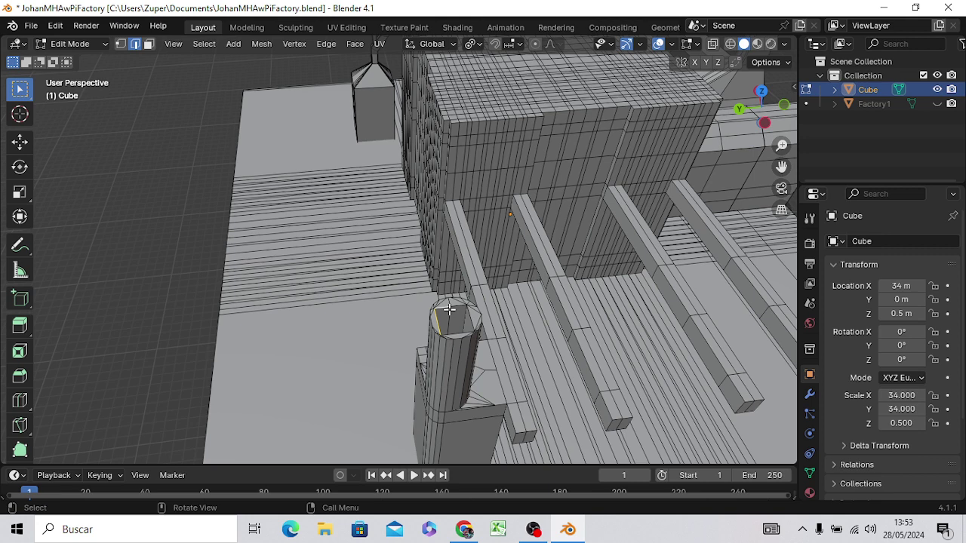
scroll(449, 310, "up", 2)
scroll(453, 317, "up", 2)
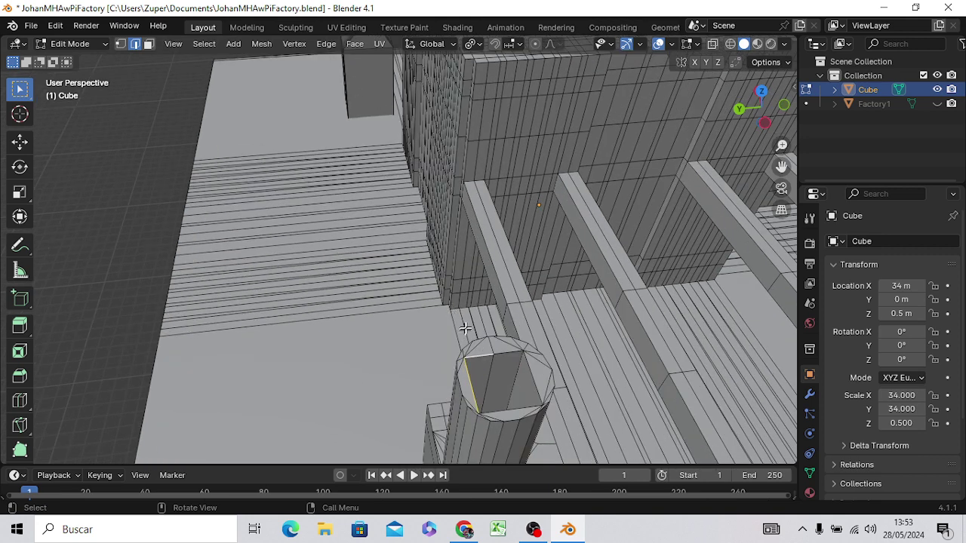
Step: Nudge one top-ring vertex of the pillar, cancel a second vertex move, then go orthographic
key("1")
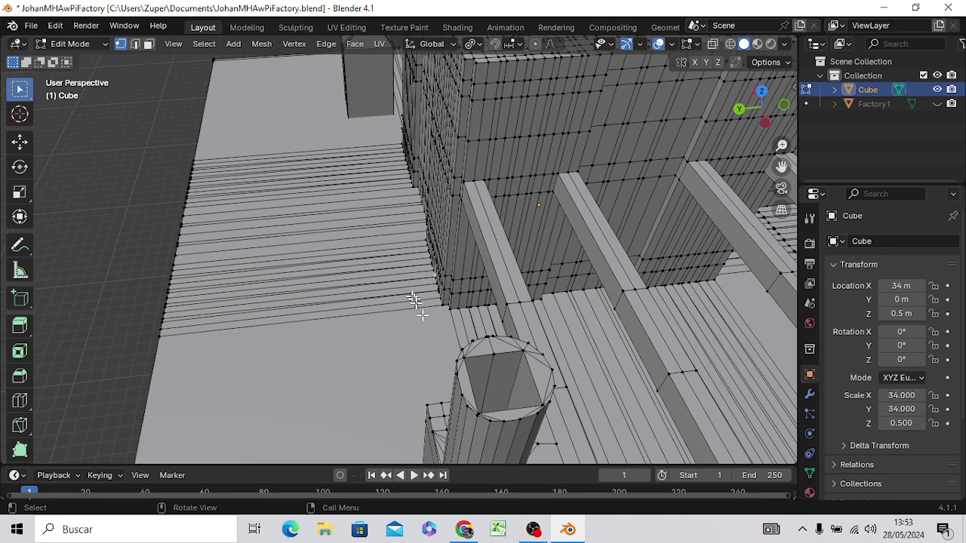
left_click(468, 361)
key("g")
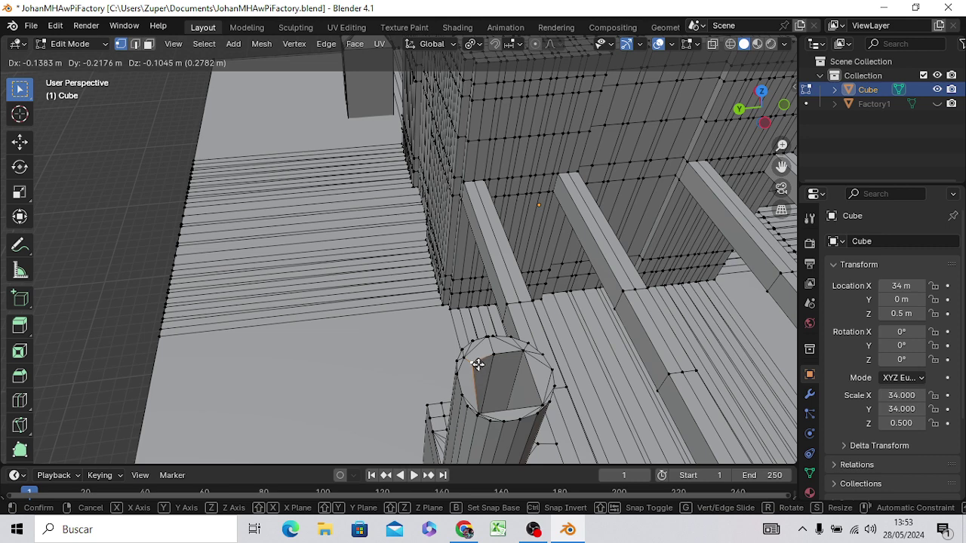
left_click(477, 364)
left_click(523, 352)
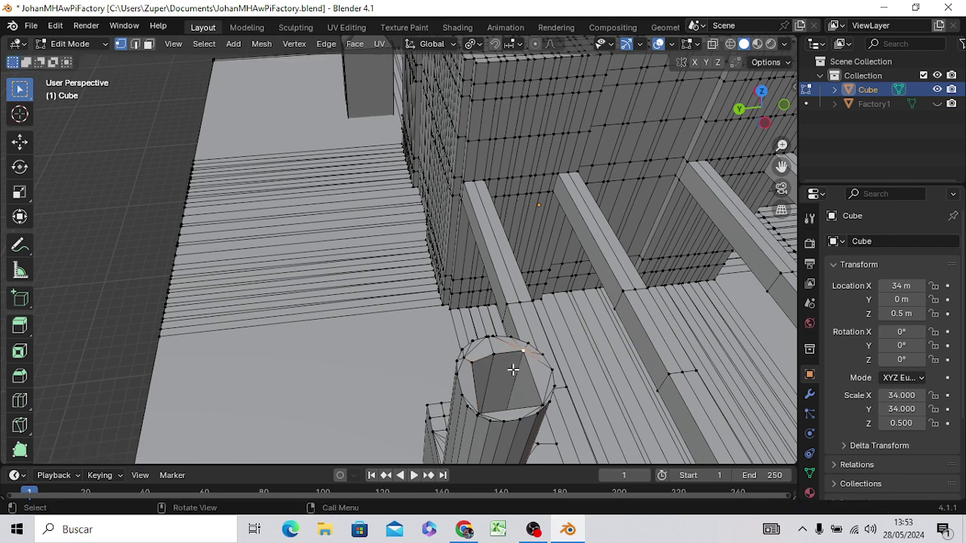
key("g")
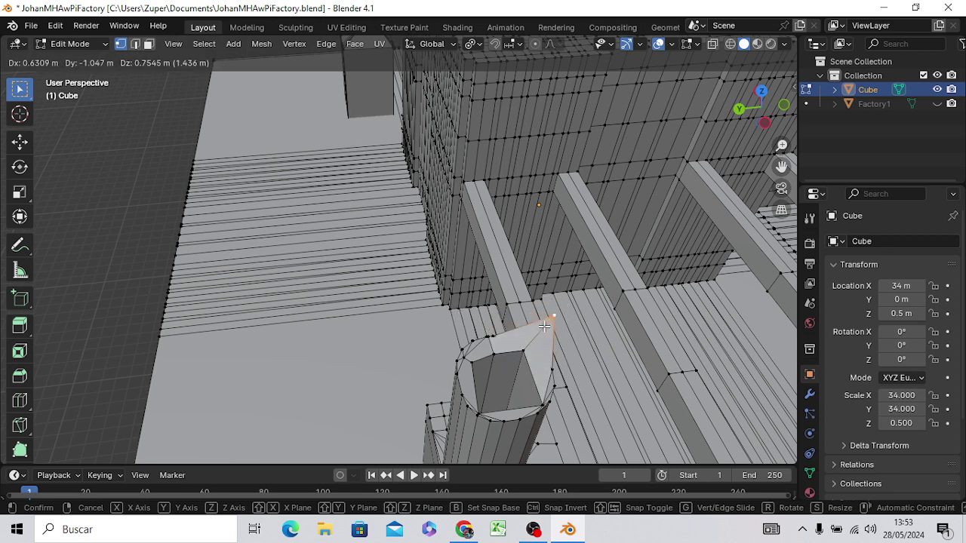
right_click(545, 335)
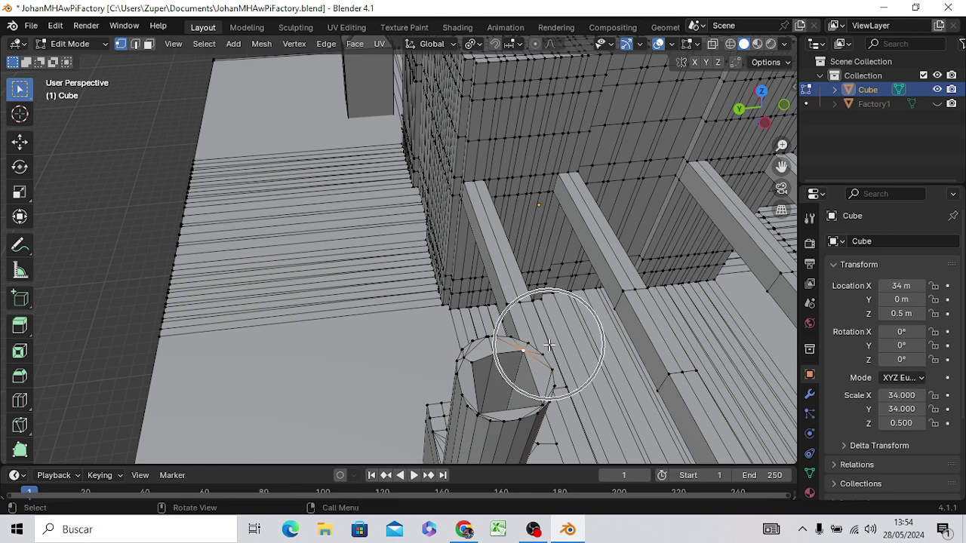
key("KP_1")
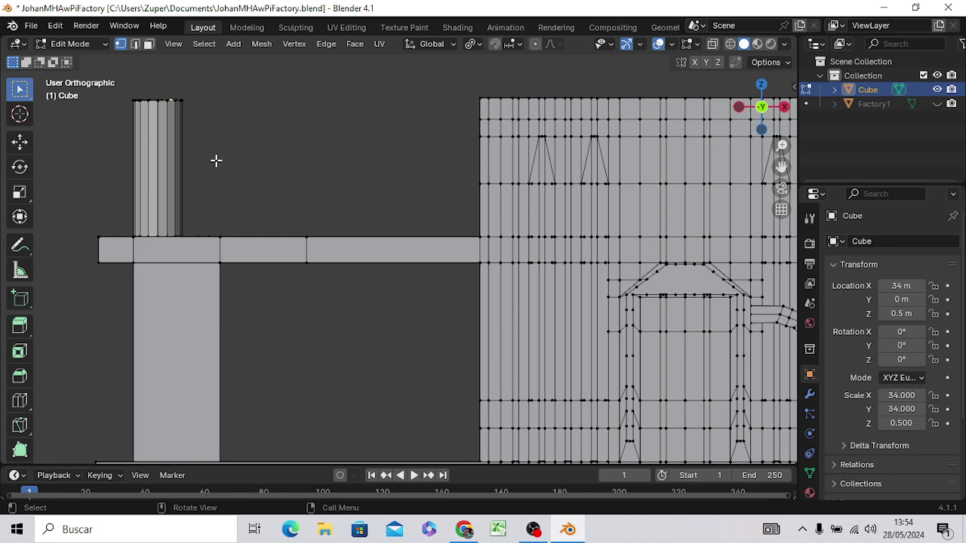
Step: From the top view, move the round cap's ring vertices one by one into a neater circle
key("KP_7")
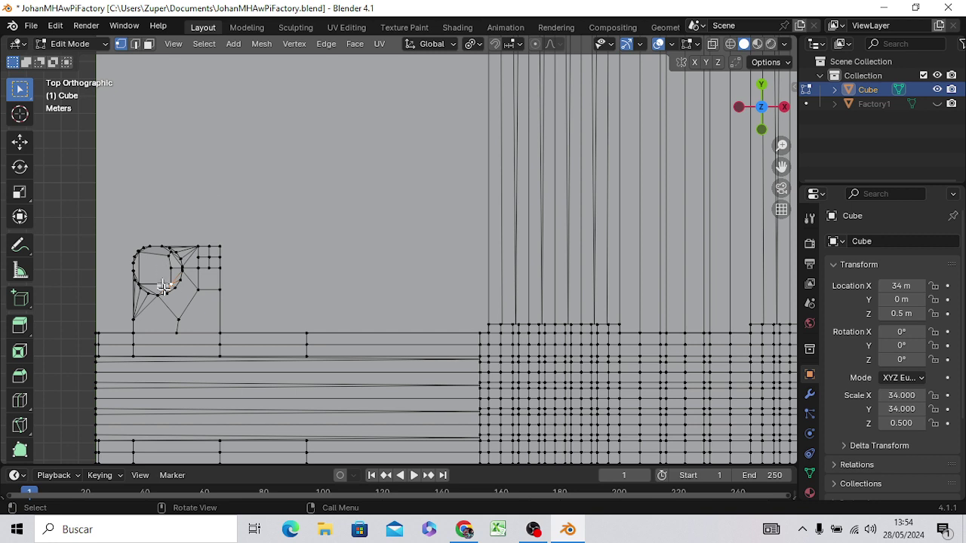
key("g")
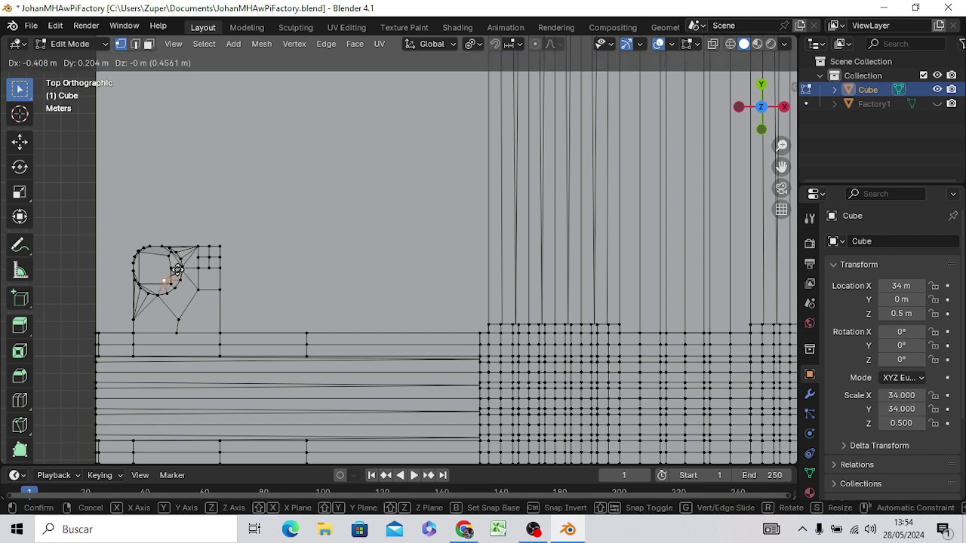
left_click(180, 266)
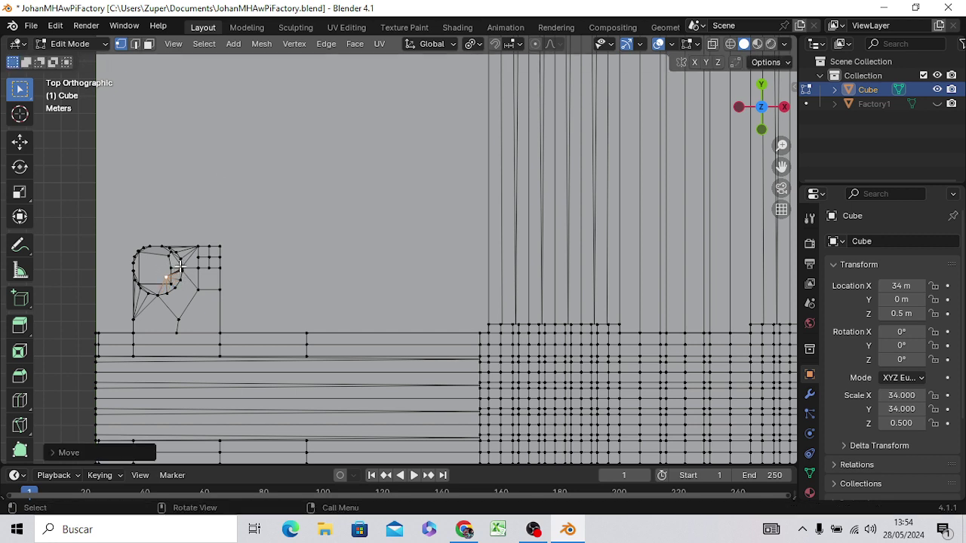
left_click(171, 258)
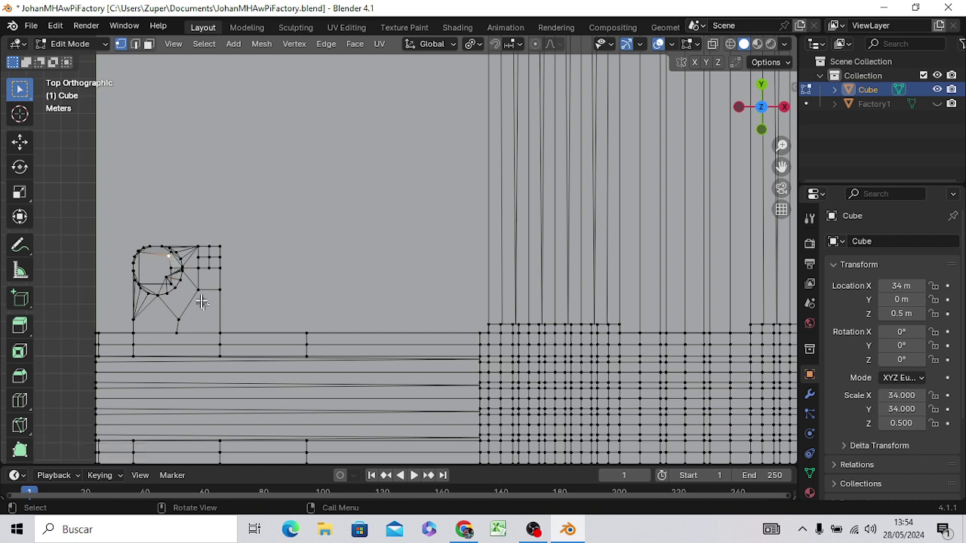
key("g")
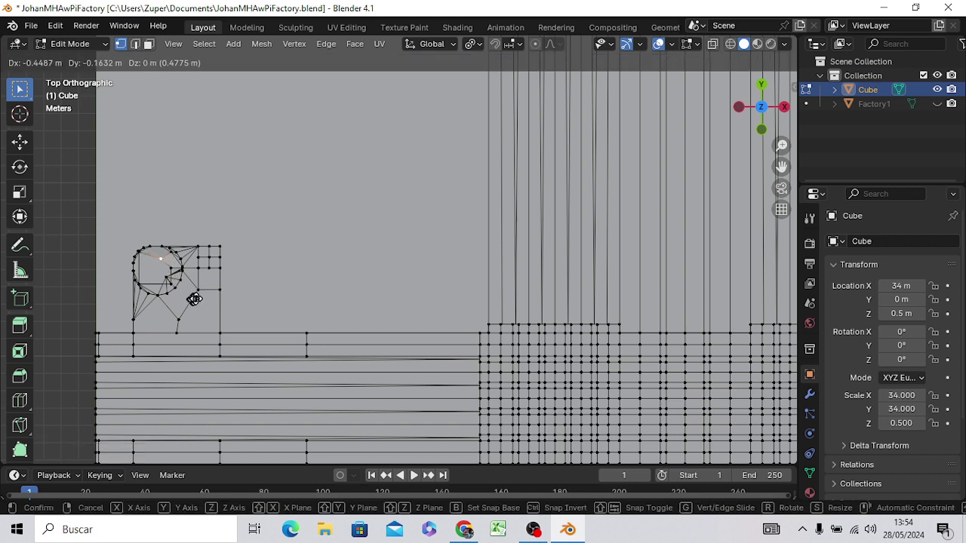
left_click(188, 297)
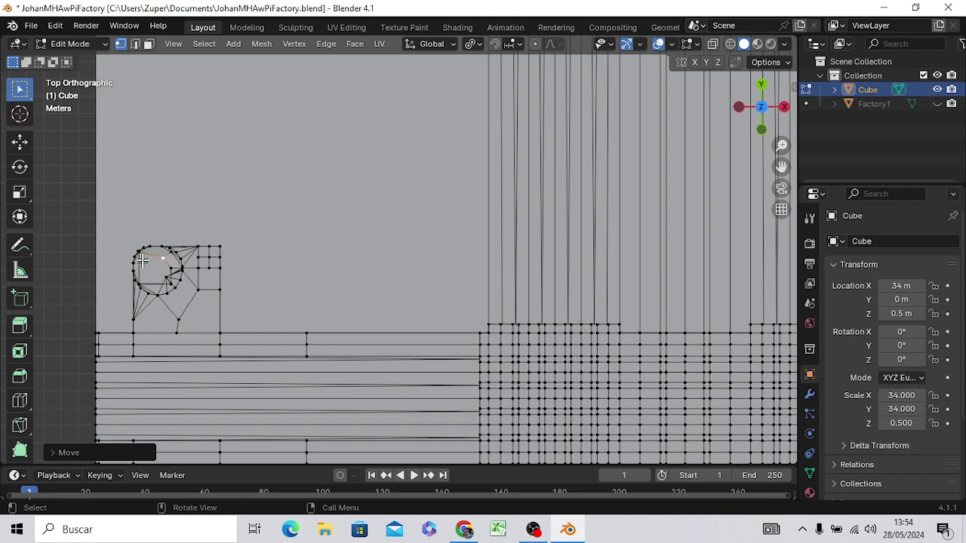
left_click(142, 259)
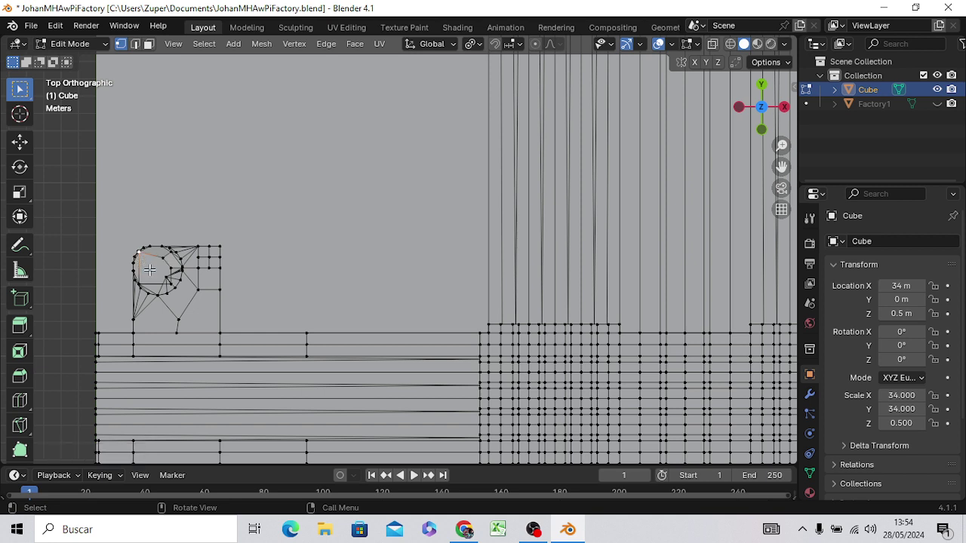
key("g")
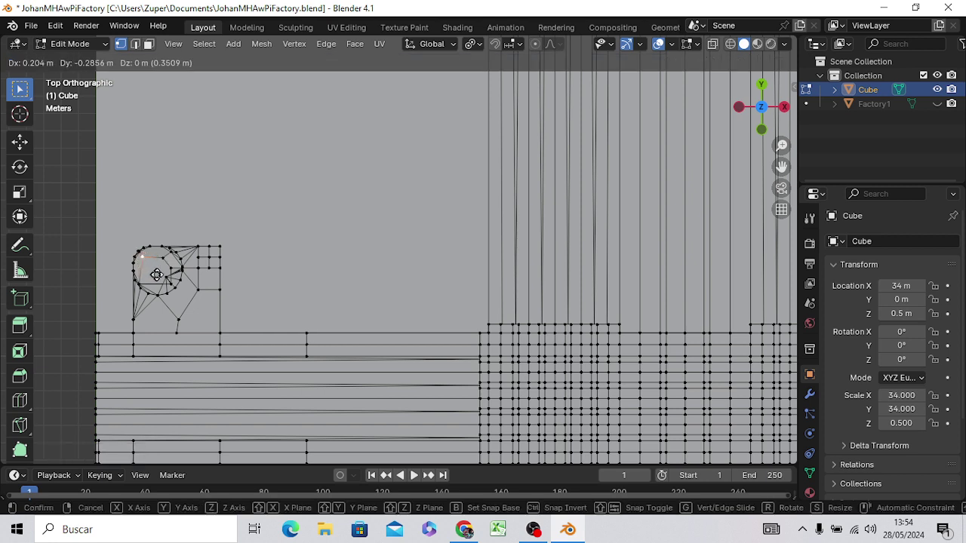
left_click(153, 281)
left_click(140, 284)
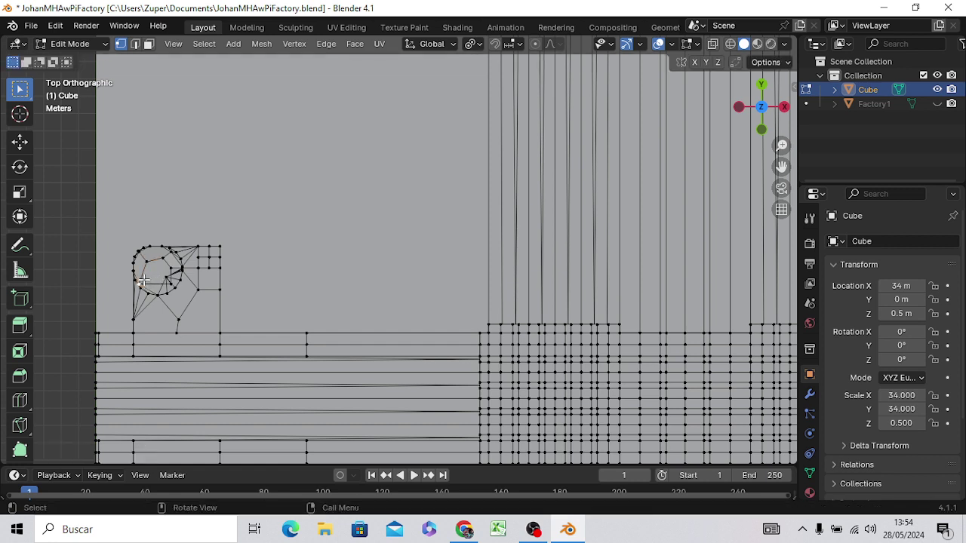
key("g")
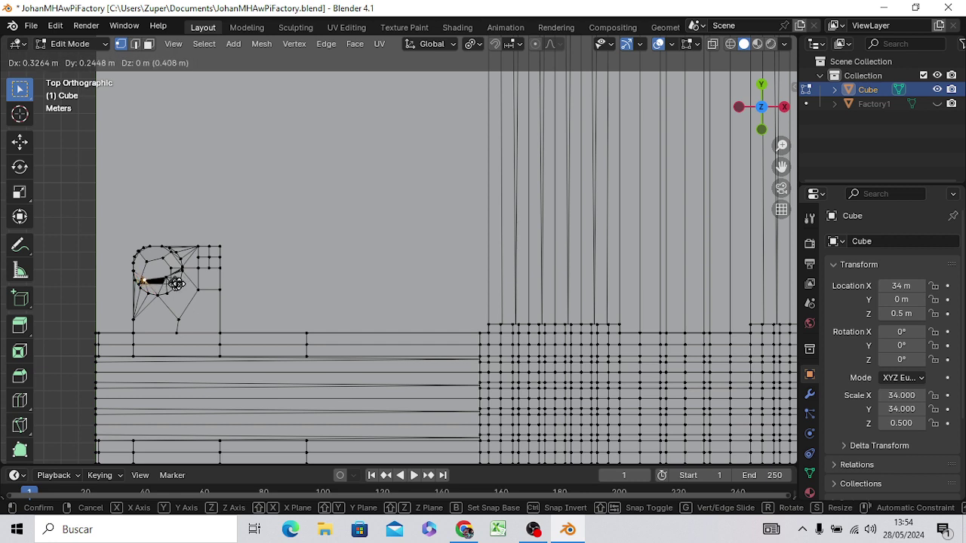
left_click(170, 284)
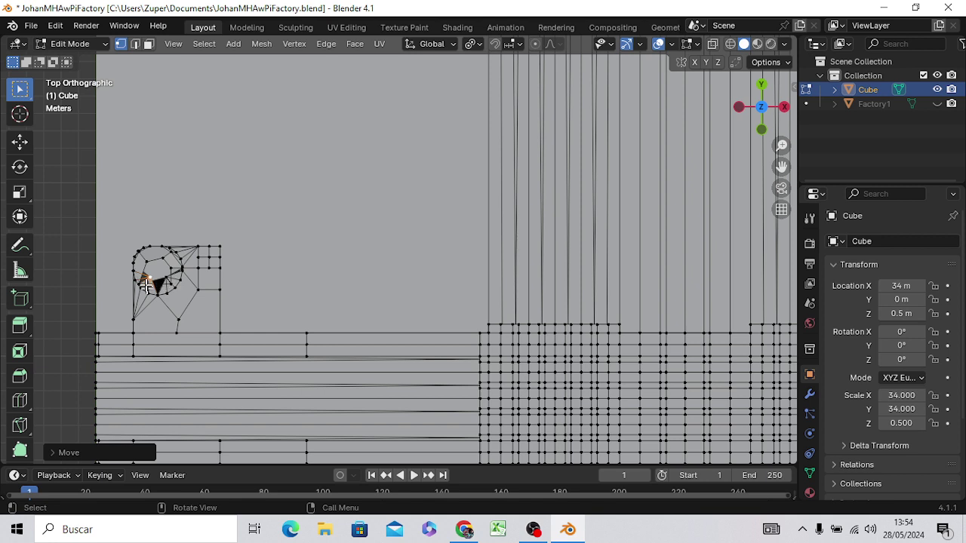
left_click(144, 280)
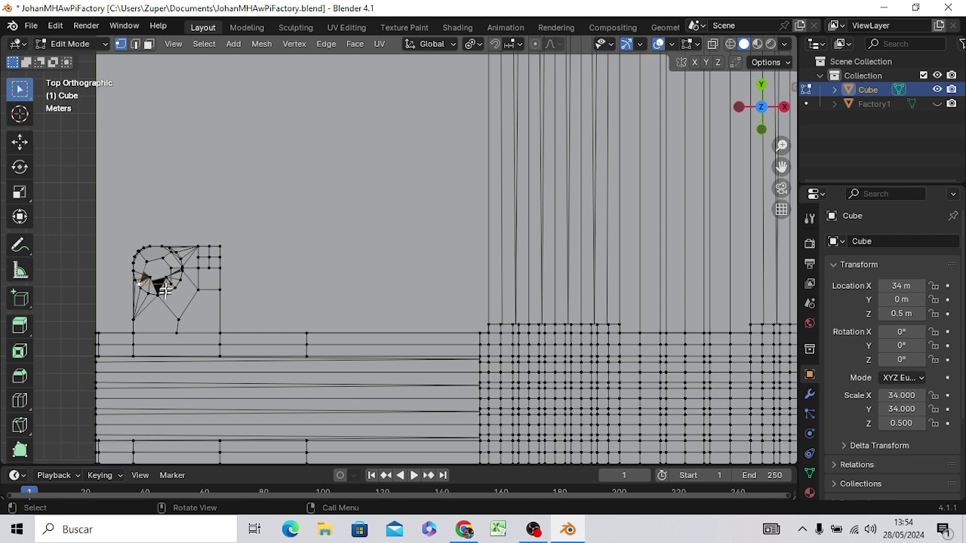
key("g")
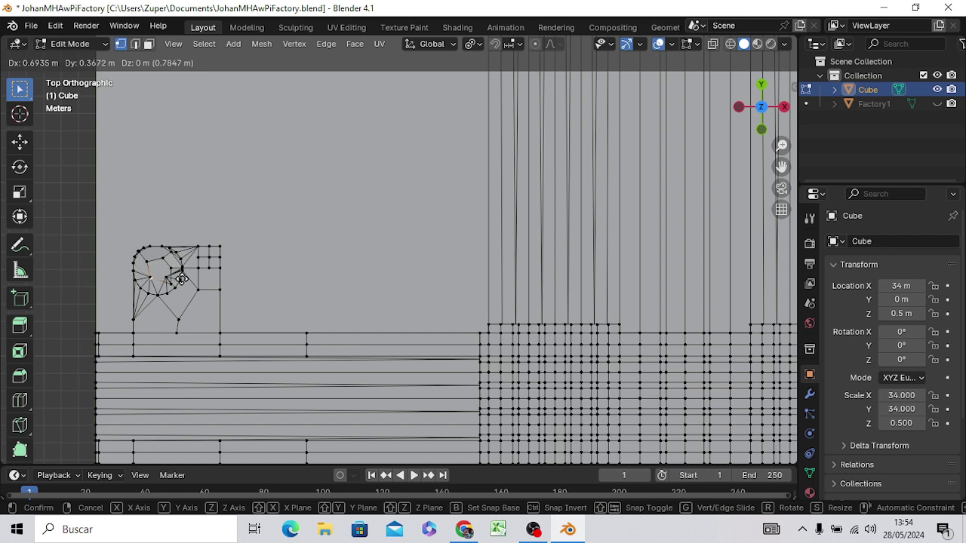
left_click(181, 278)
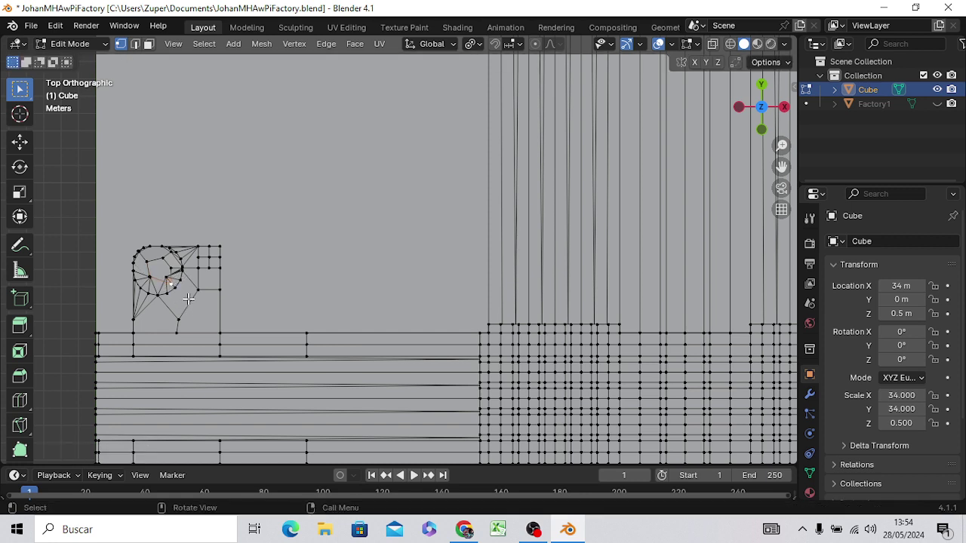
key("g")
left_click(182, 292)
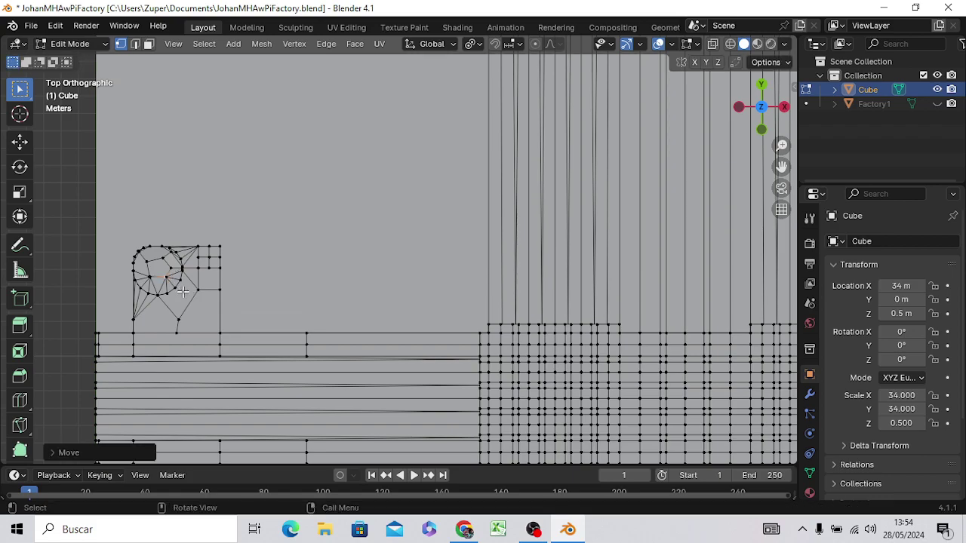
Step: In perspective, reposition two more cap vertices, redoing one misplaced move
mouse_move(184, 282)
middle_mouse_down()
mouse_move(202, 262)
mouse_move(297, 220)
middle_mouse_up()
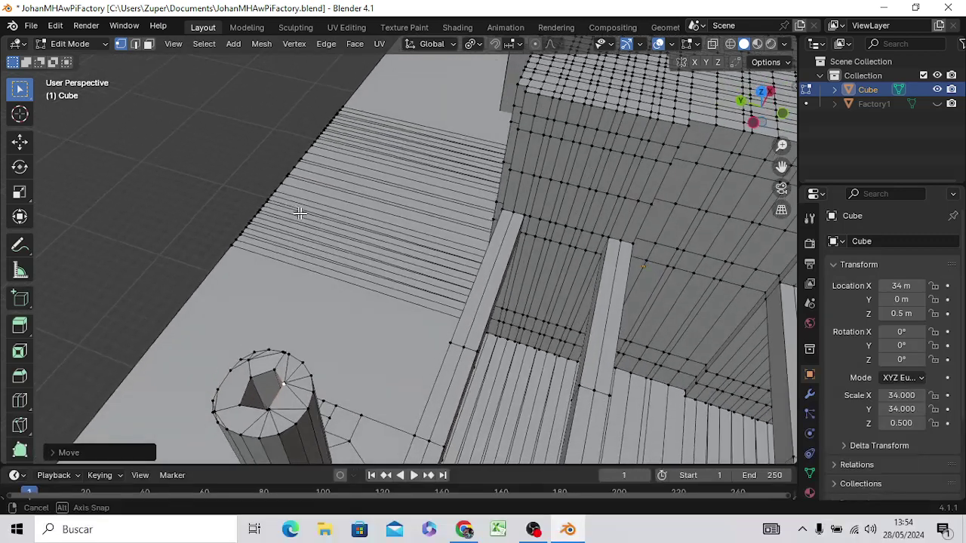
left_click(280, 371)
key("g")
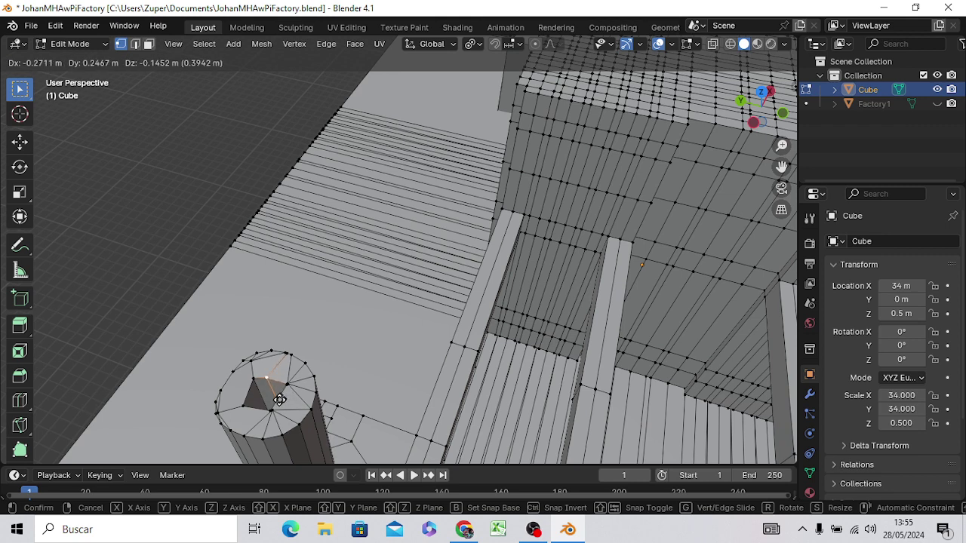
left_click(282, 402)
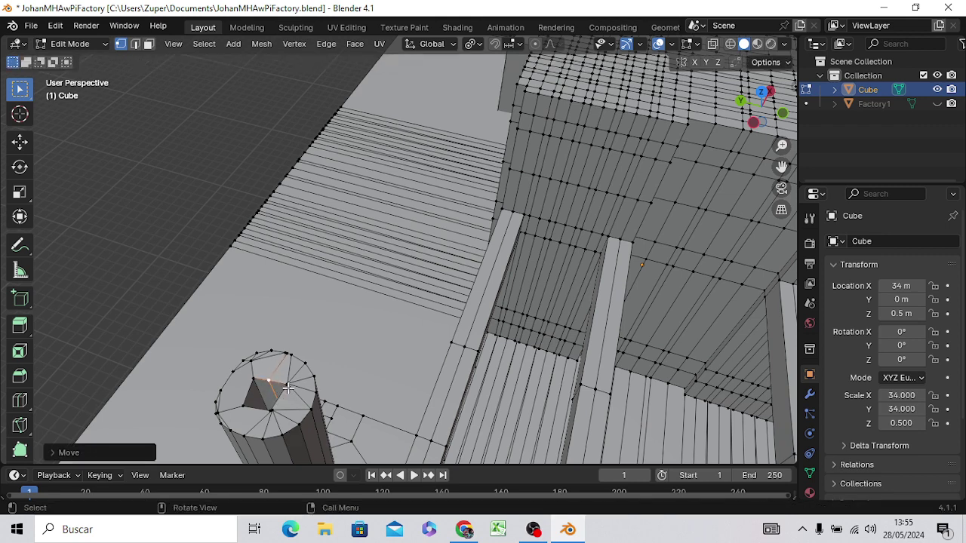
key("ctrl+z")
key("g")
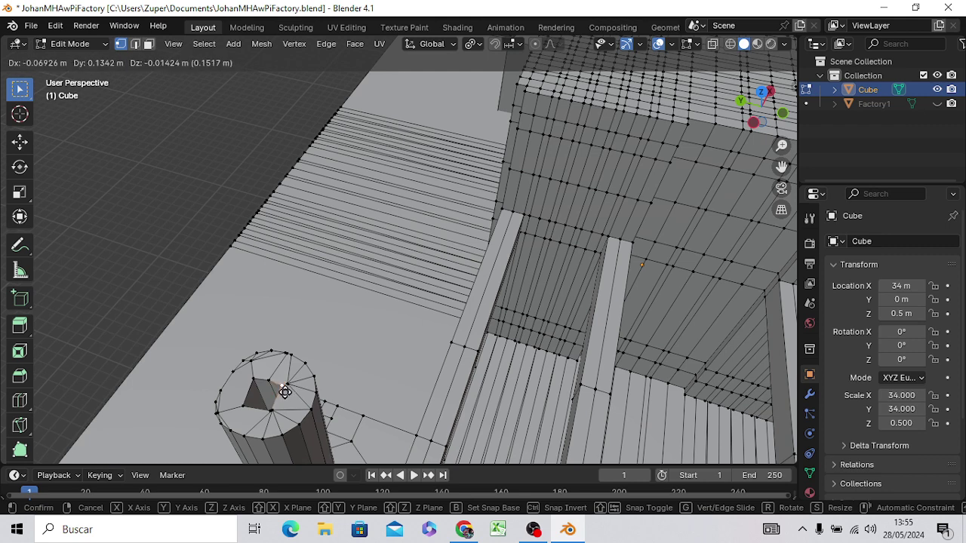
left_click(286, 389)
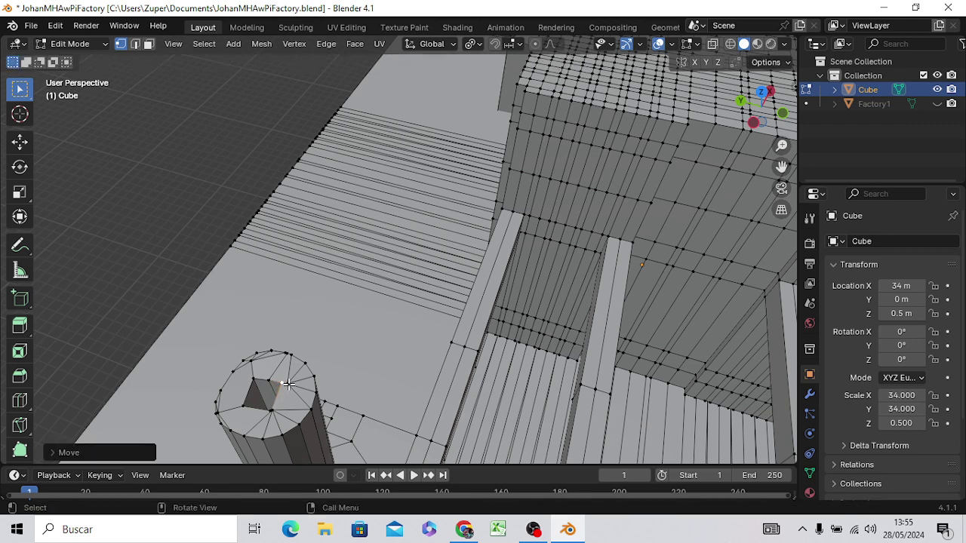
left_click(288, 384)
key("g")
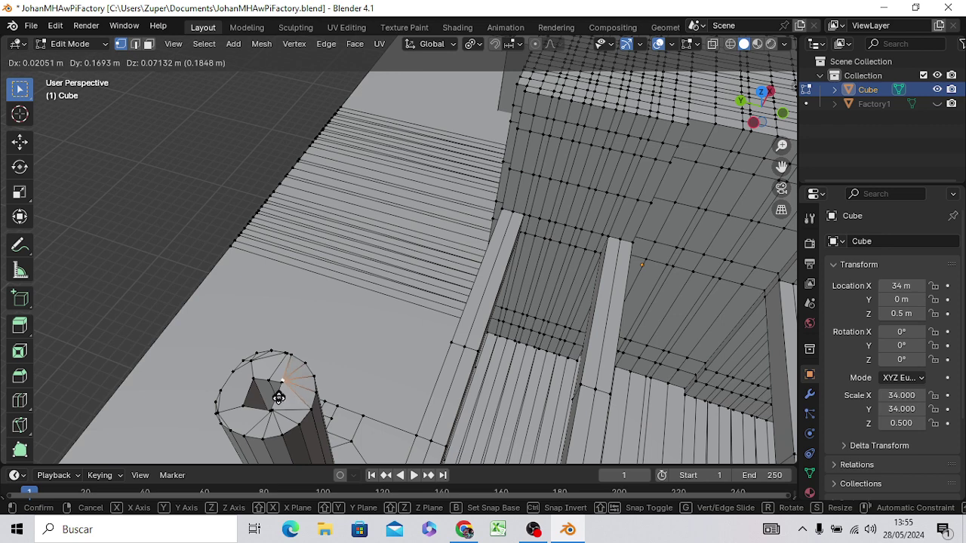
left_click(280, 399)
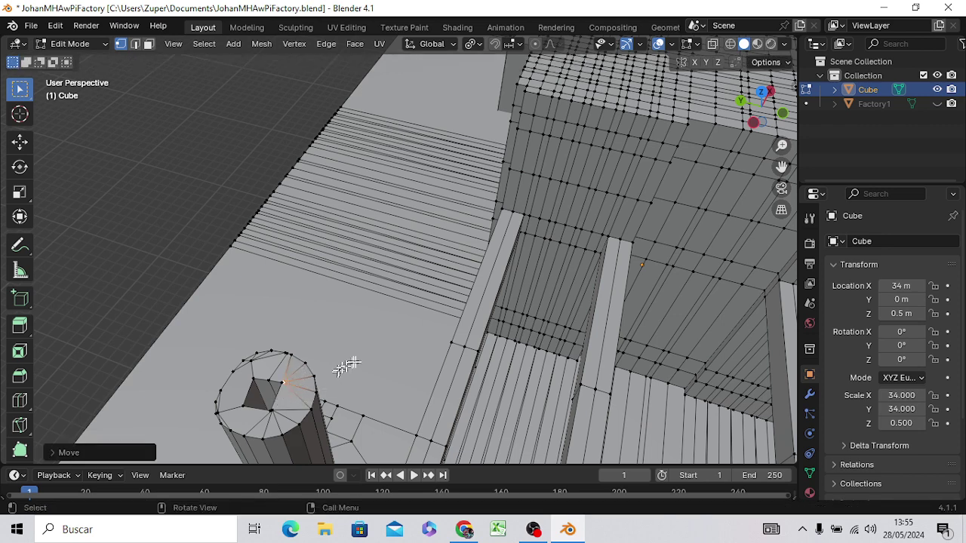
mouse_move(363, 323)
middle_mouse_down()
mouse_move(354, 301)
mouse_move(416, 224)
mouse_move(371, 270)
mouse_move(420, 244)
mouse_move(468, 239)
mouse_move(513, 277)
middle_mouse_up()
Step: Select the beam's end face and extrude it along the global X axis
left_click(611, 243)
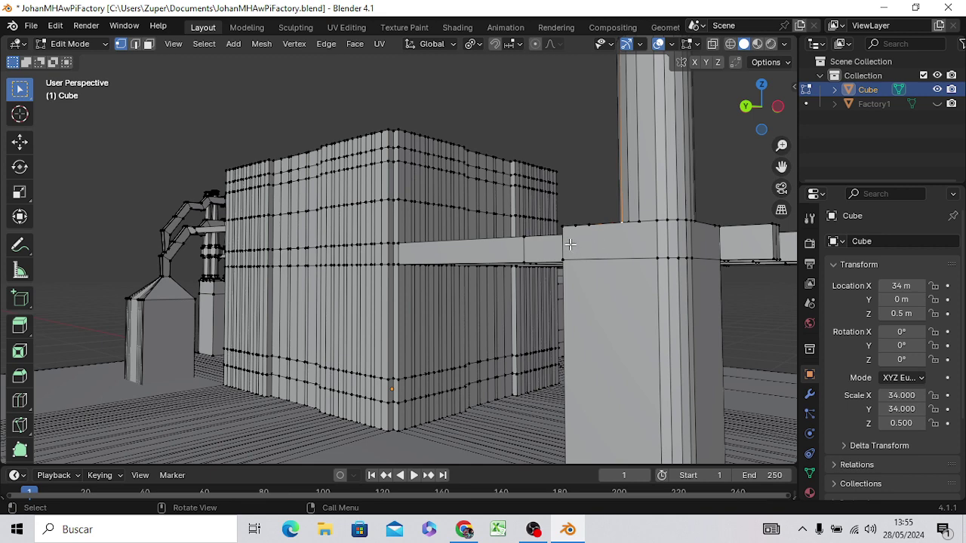
key("3")
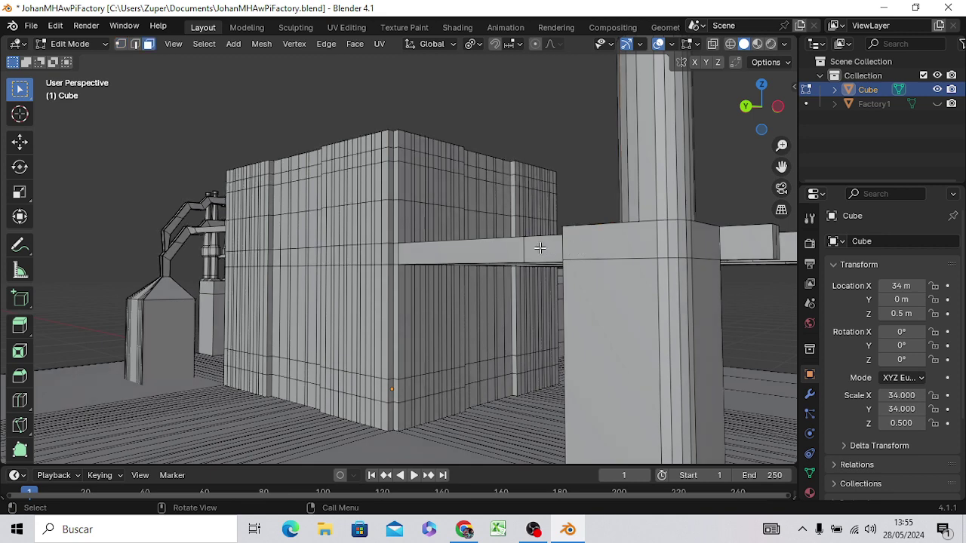
left_click(540, 248)
mouse_move(492, 311)
middle_mouse_down()
mouse_move(511, 335)
mouse_move(560, 330)
middle_mouse_up()
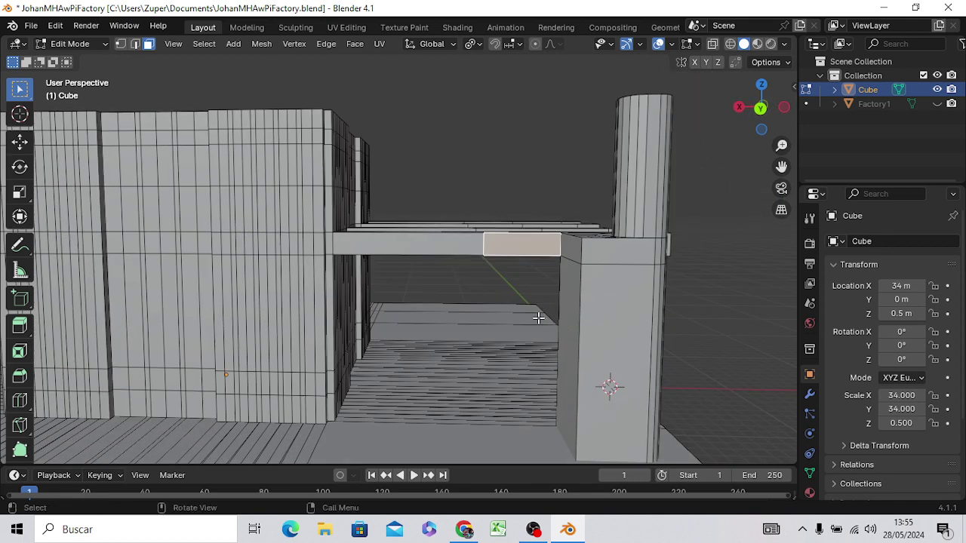
key("e")
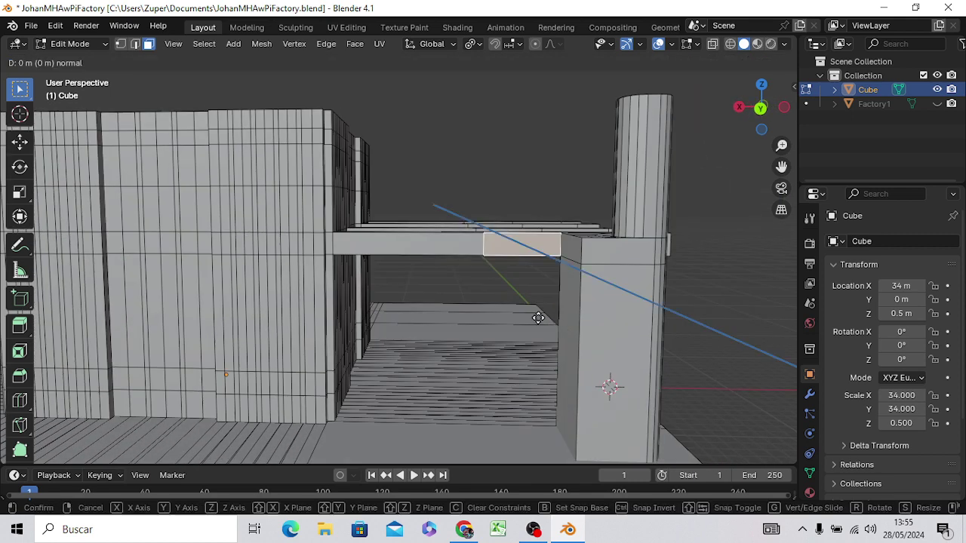
key("x")
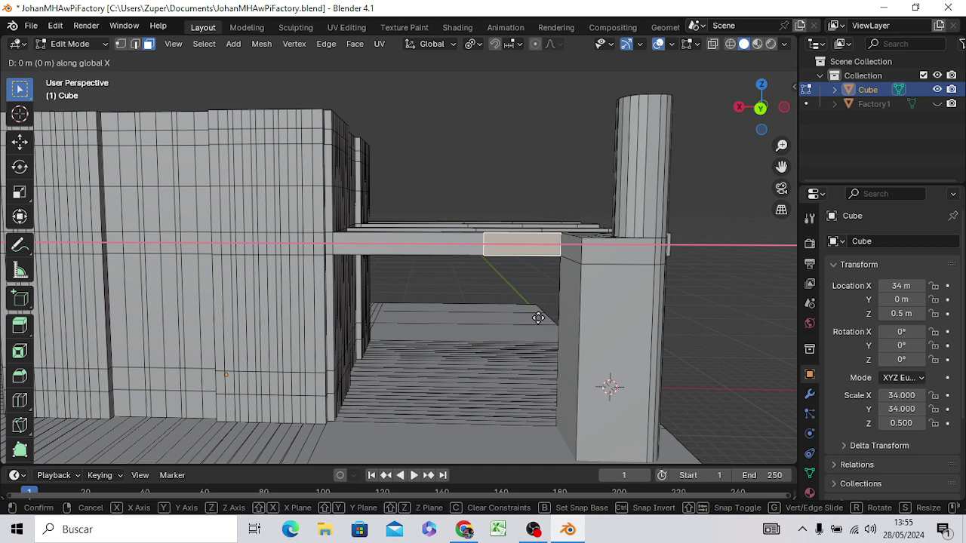
left_click(538, 317)
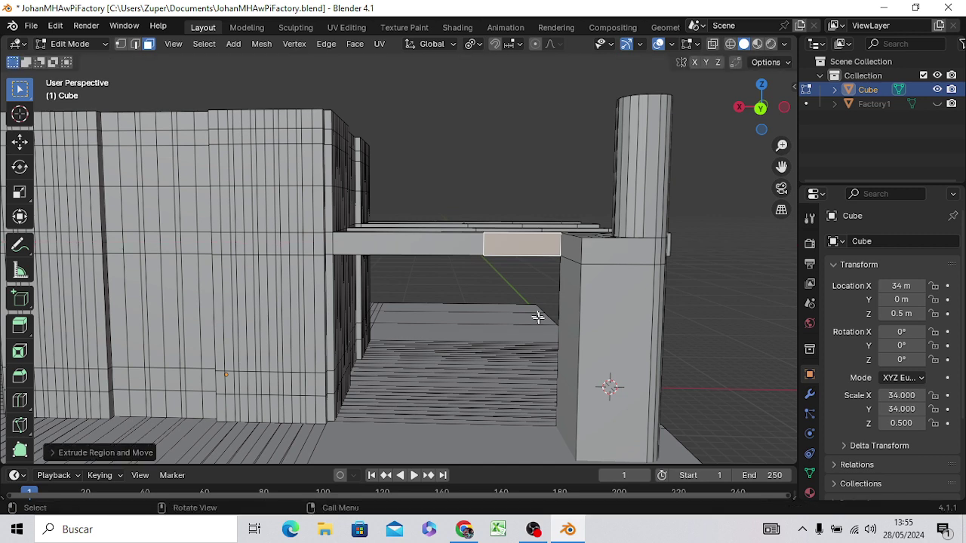
Step: Check the model from front, right and left views, then tilt to look down on the beam
key("KP_1")
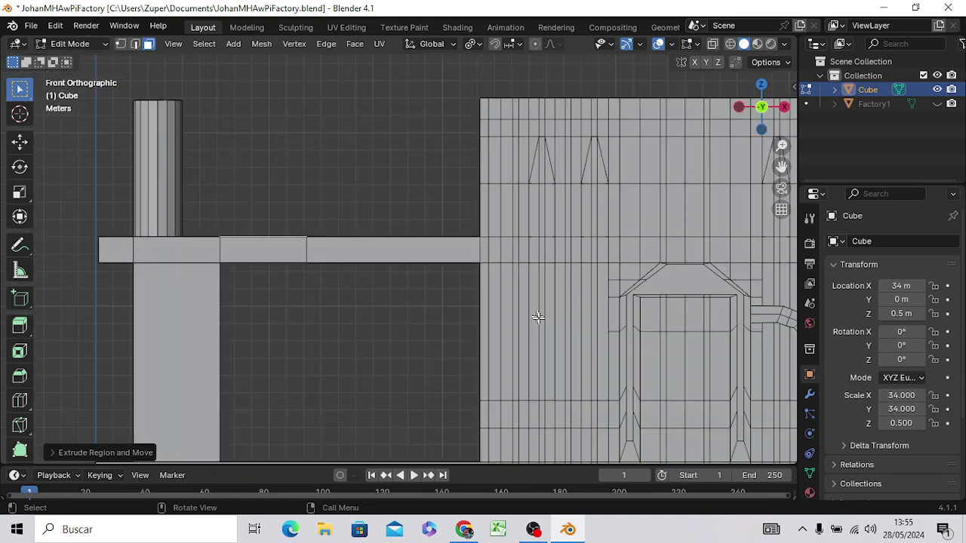
middle_click_drag(537, 317, 537, 317)
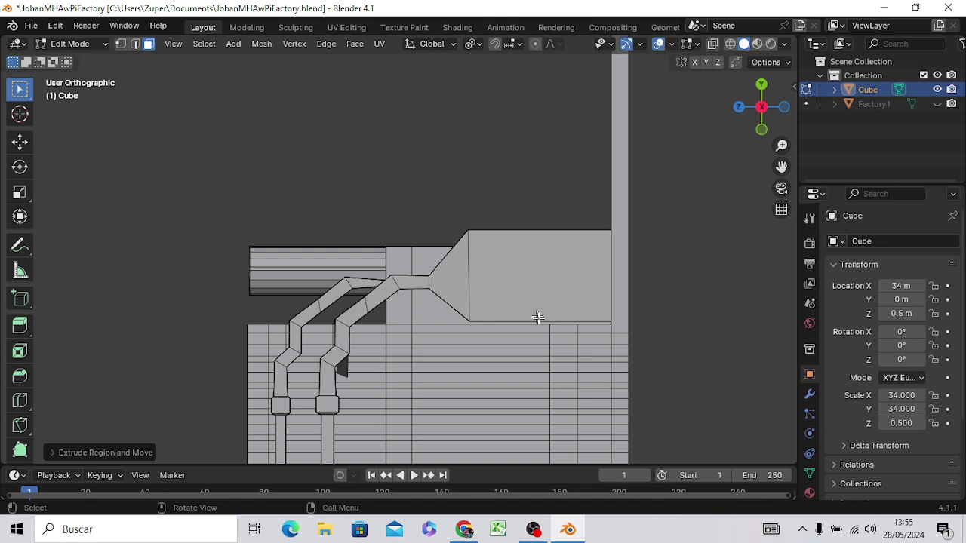
key("KP_3")
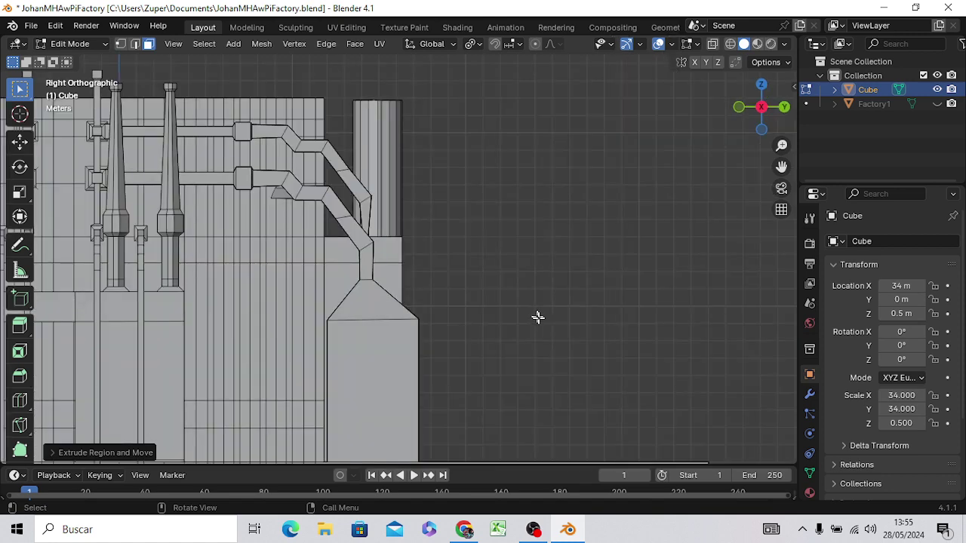
middle_click_drag(537, 317, 537, 317)
key("KP_3")
key("ctrl+KP_3")
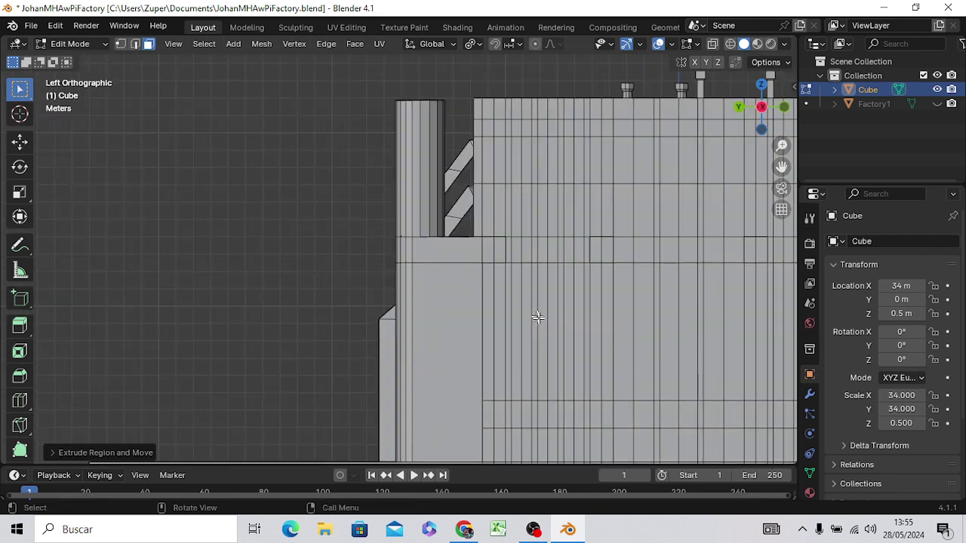
key("KP_1")
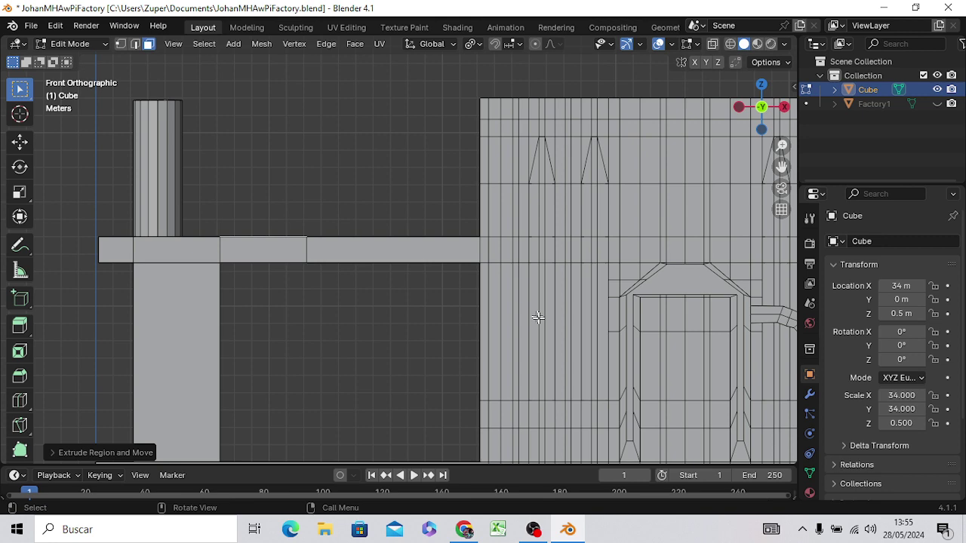
middle_click_drag(538, 317, 537, 317)
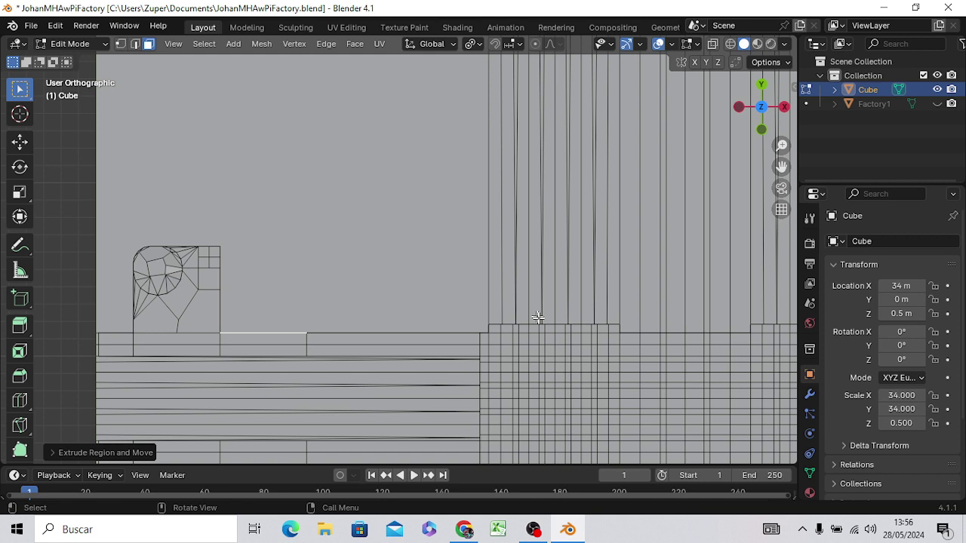
Step: Move the extruded end 10 along the Y axis so the new beam piece reaches toward the wall
key("g")
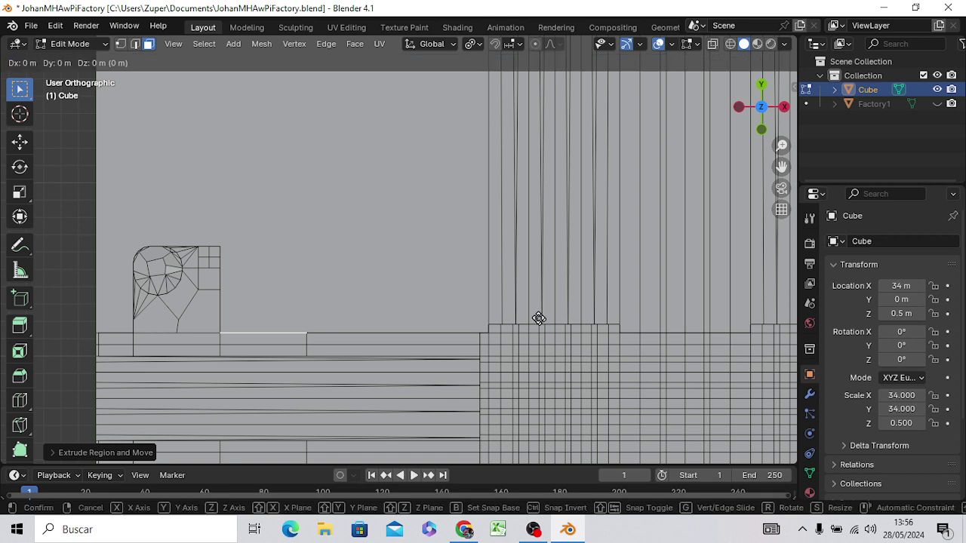
key("y")
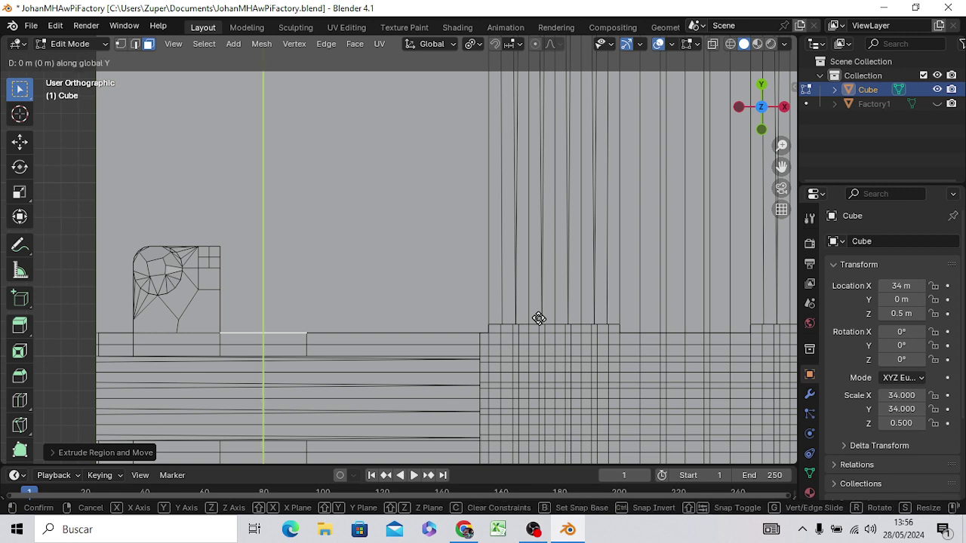
type("10")
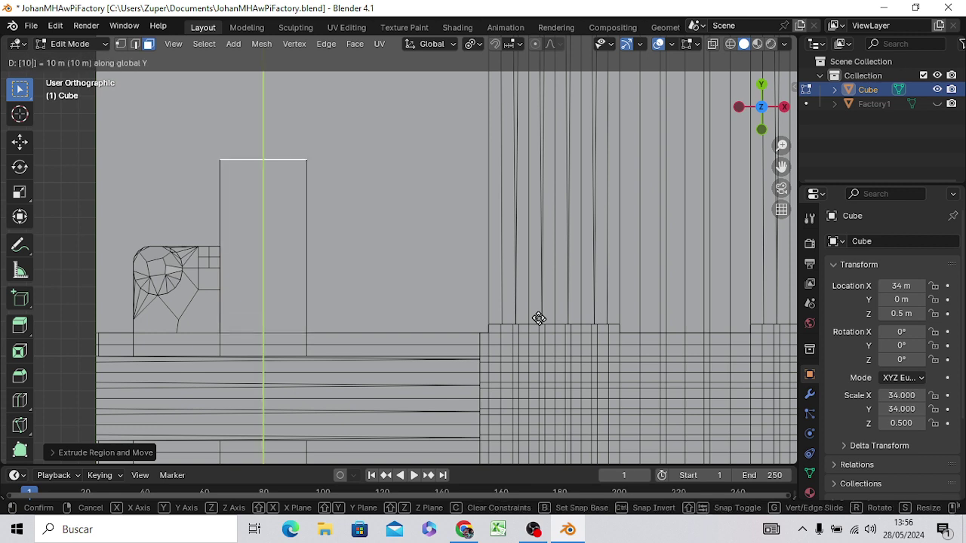
key("Return")
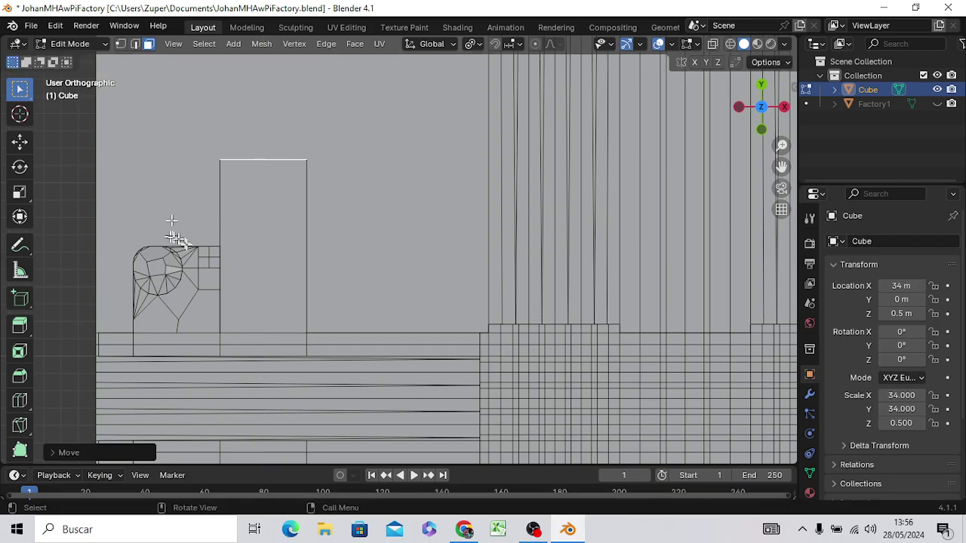
mouse_move(176, 240)
middle_mouse_down()
mouse_move(355, 170)
mouse_move(403, 123)
mouse_move(388, 95)
mouse_move(412, 88)
mouse_move(446, 134)
mouse_move(453, 82)
mouse_move(407, 99)
middle_mouse_up()
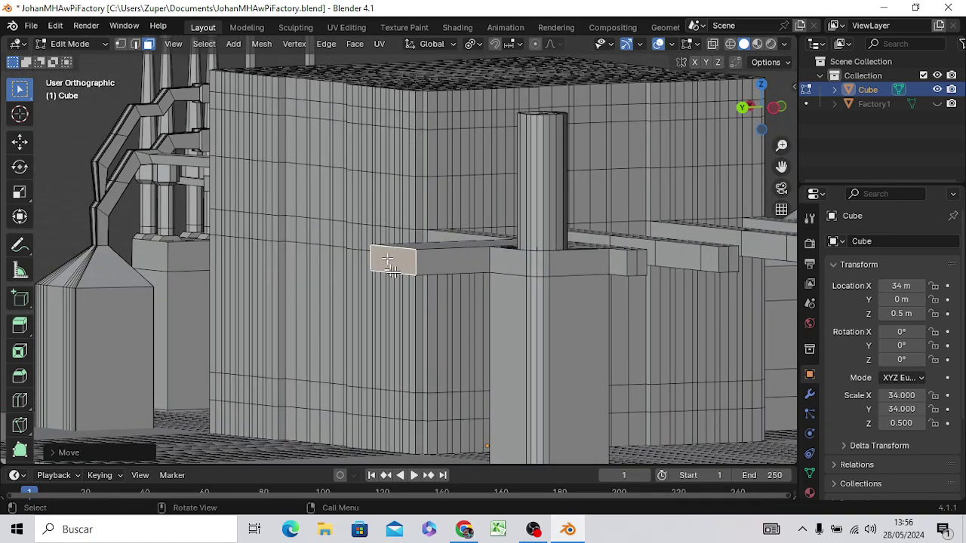
Step: Add a loop cut across the new beam section and slide it partway along, discarding an accidental bevel
left_click(426, 258)
key("ctrl")
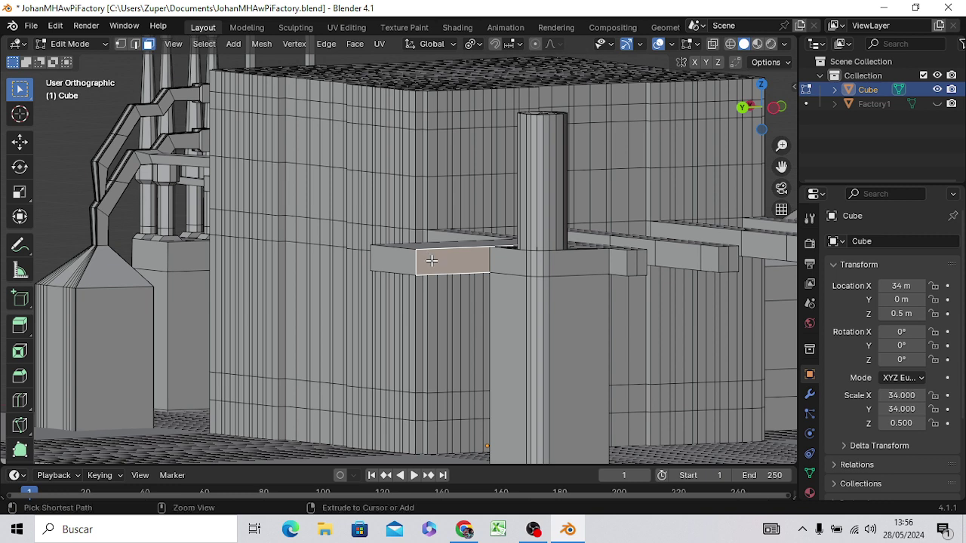
key("ctrl+b")
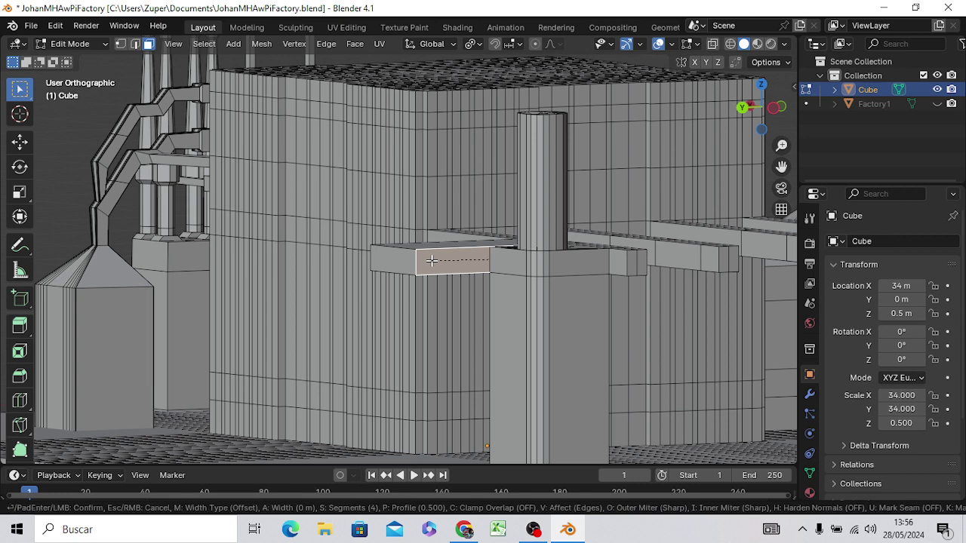
key("Escape")
key("ctrl")
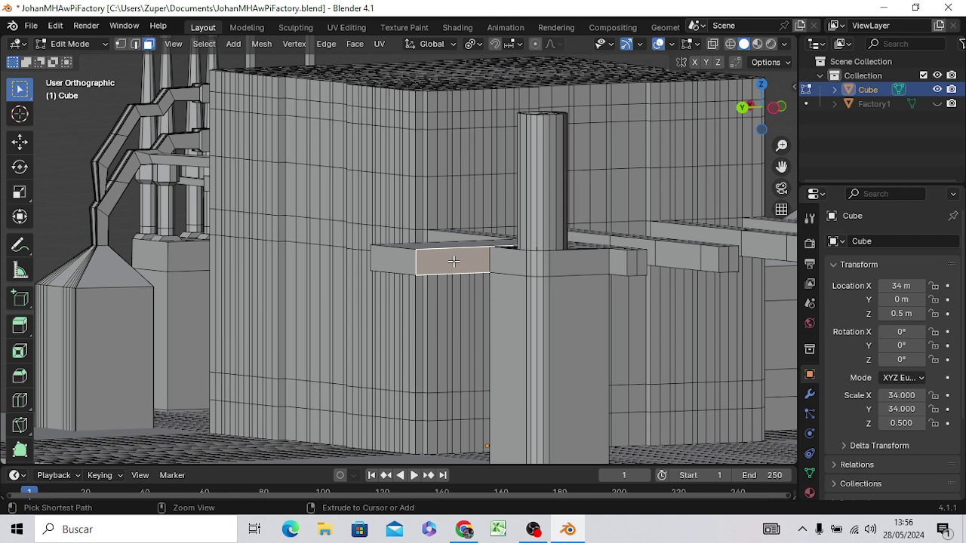
key("ctrl+r")
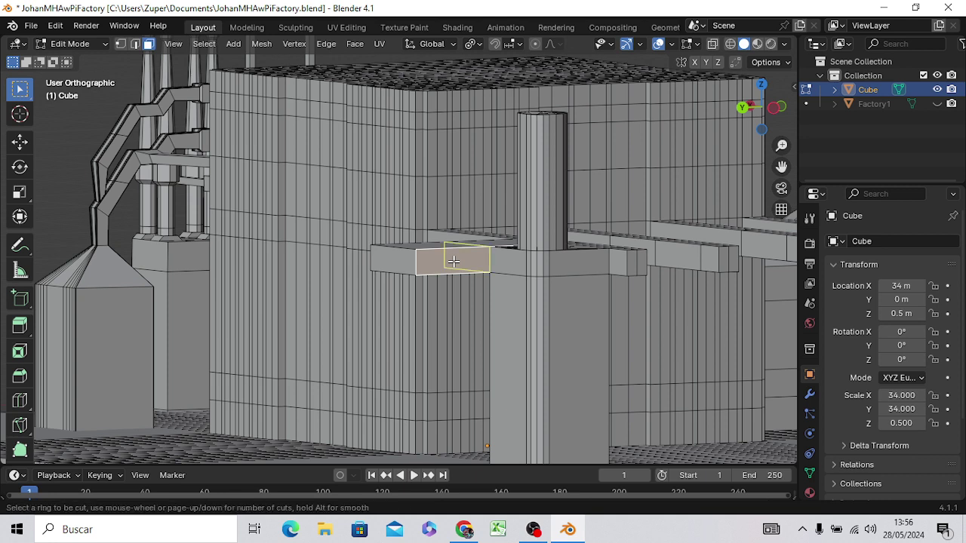
left_click(453, 261)
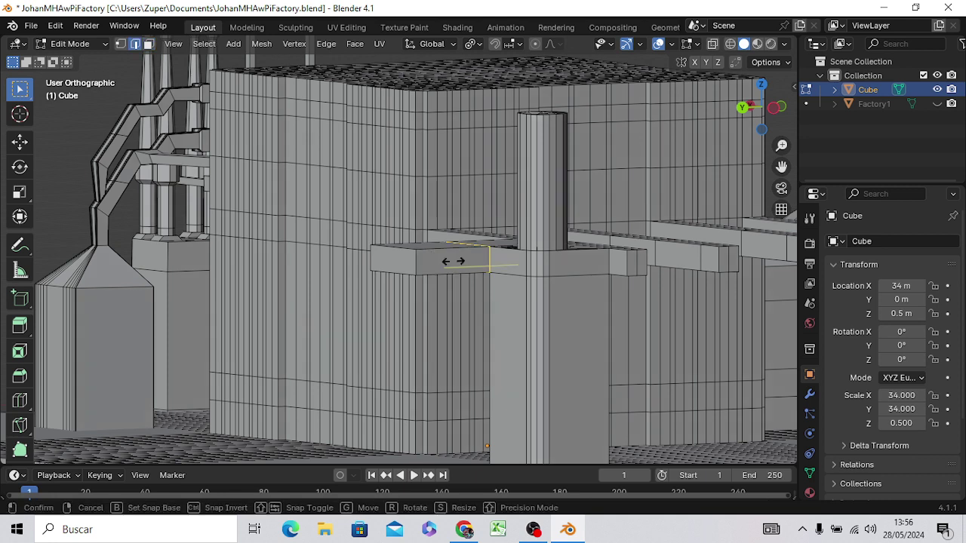
left_click(401, 269)
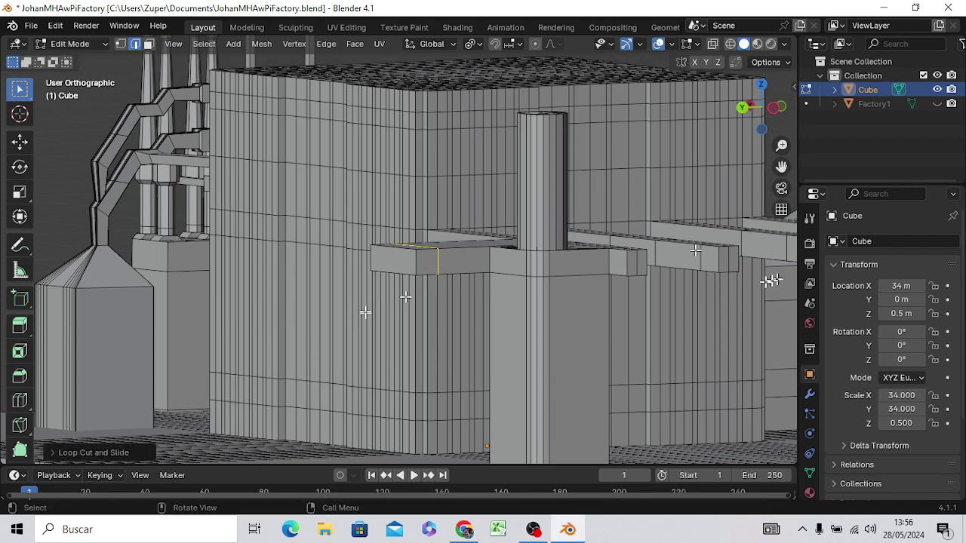
mouse_move(422, 343)
middle_mouse_down()
mouse_move(684, 333)
mouse_move(668, 334)
middle_mouse_up()
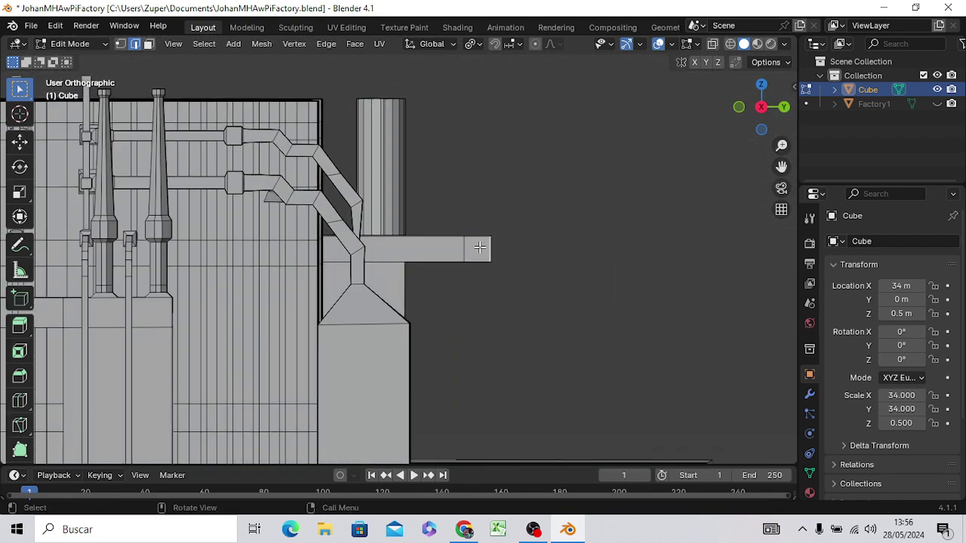
Step: Select the beam's end face in face select mode
key("3")
left_click(477, 249)
middle_click_drag(522, 276, 382, 281)
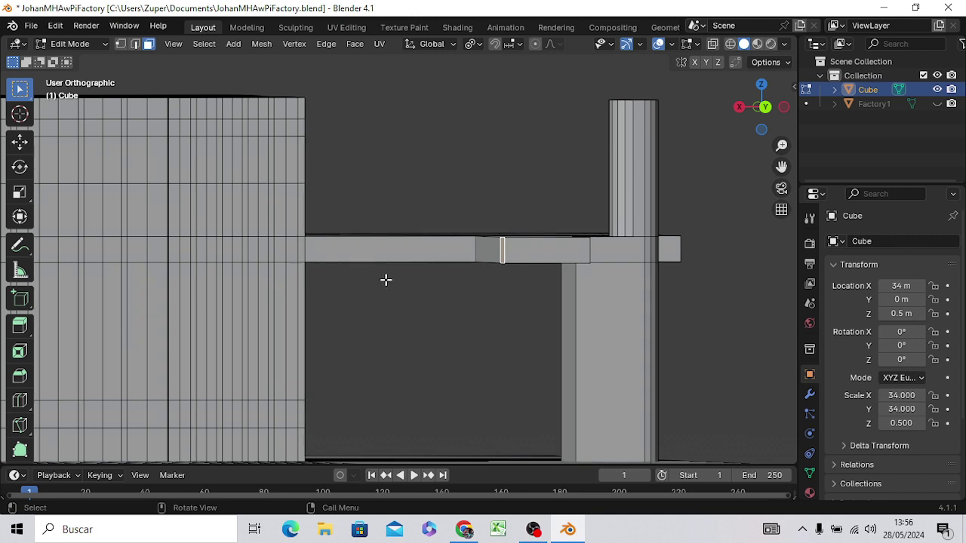
Step: Extrude the beam's end face about 11.25 m, then check it from side, front and back views
key("e")
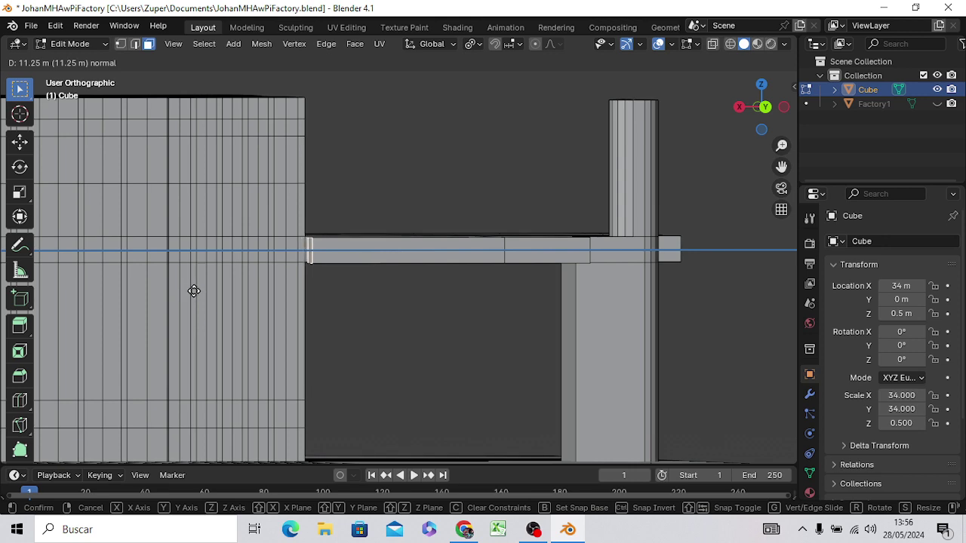
left_click(194, 291)
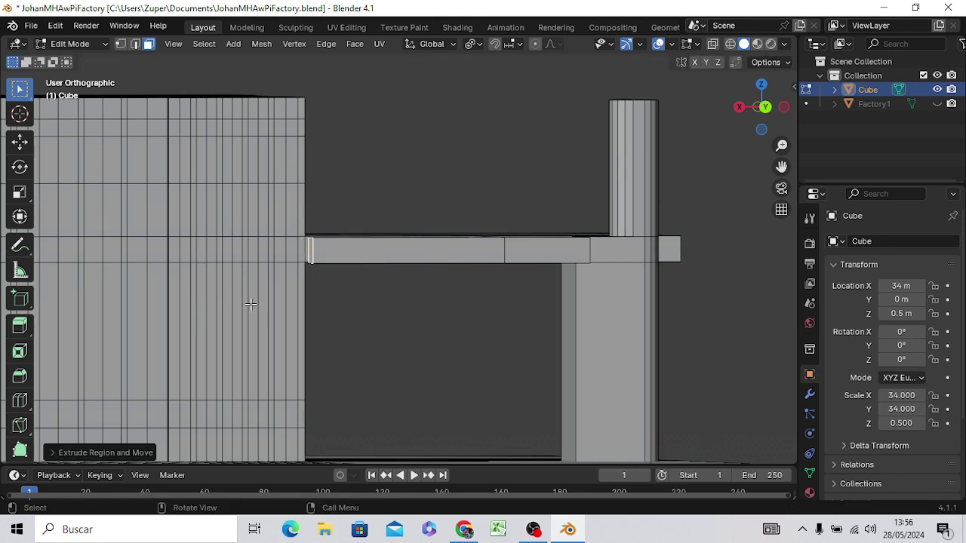
scroll(251, 304, "down", 3)
key("KP_6")
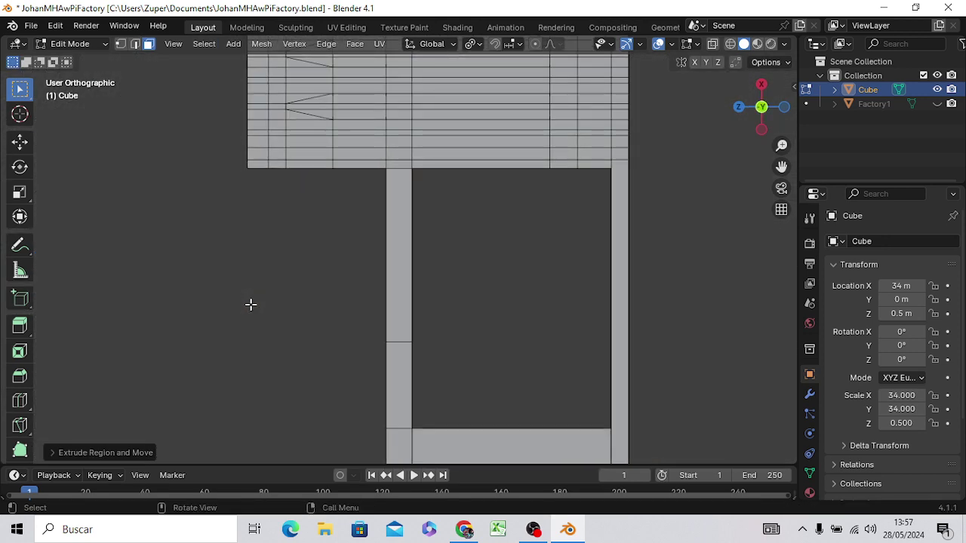
key("KP_3")
key("ctrl+KP_3")
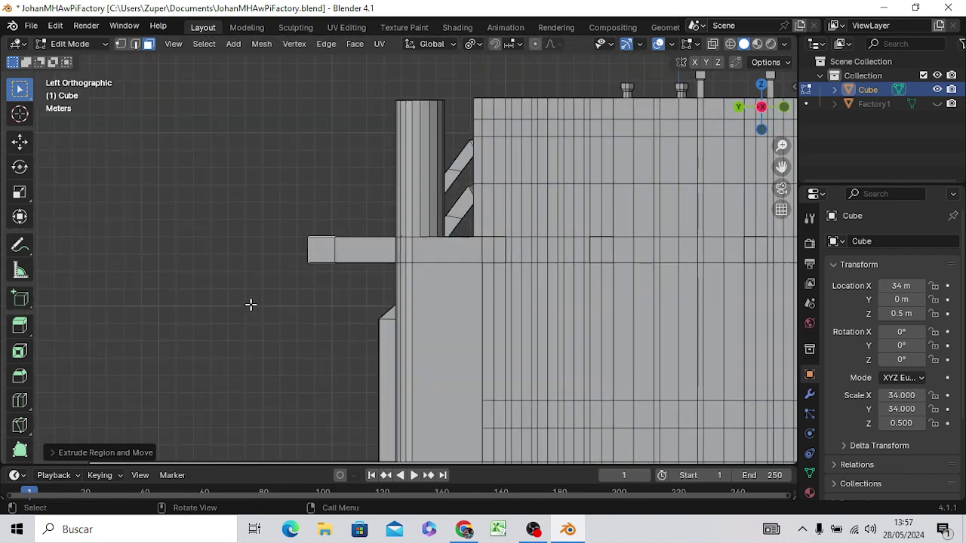
key("KP_3")
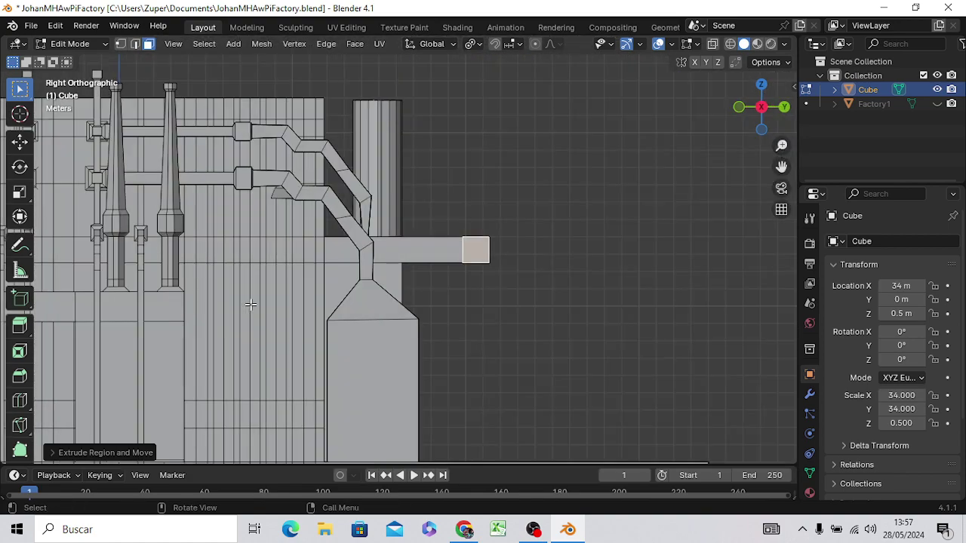
key("KP_1")
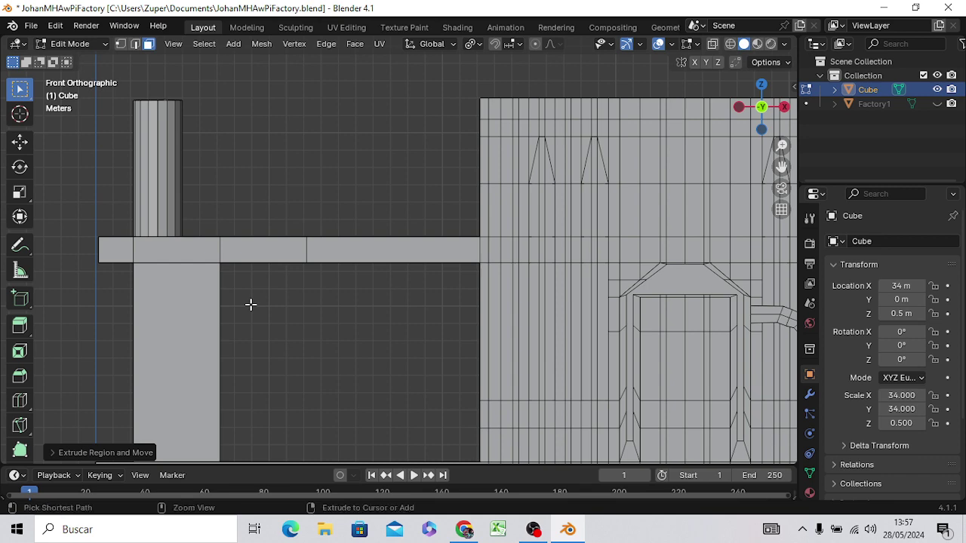
key("ctrl+KP_1")
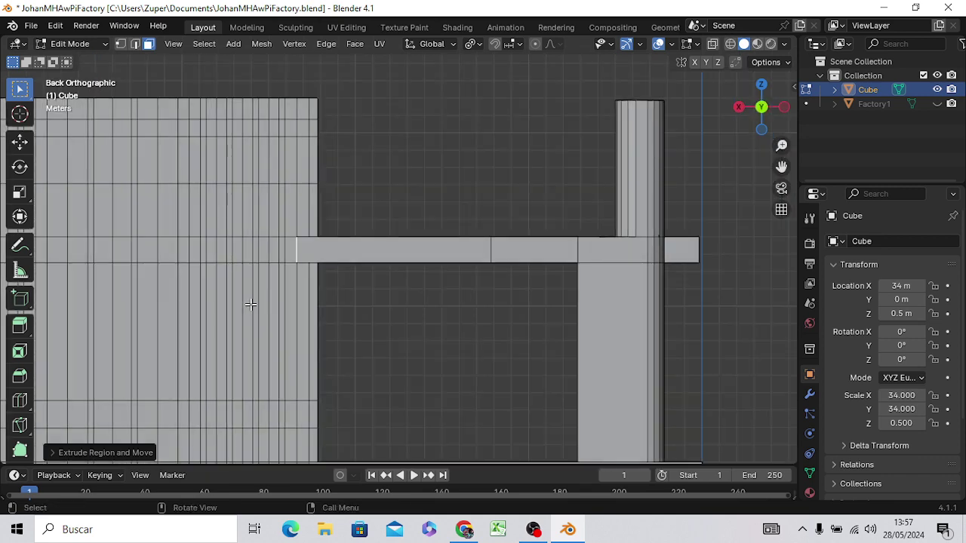
Step: Extrude the beam's end face about 0.33 m along global X into the building wall
key("g")
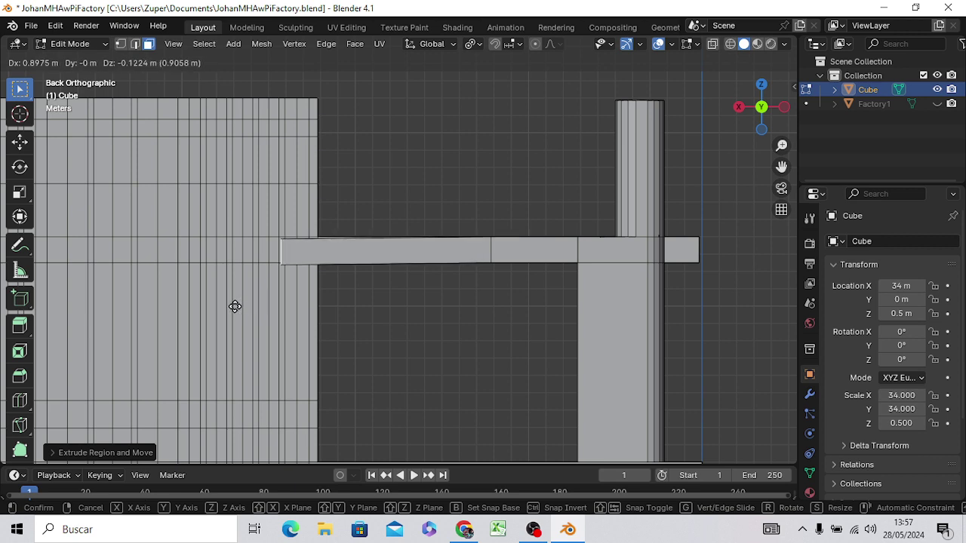
key("Escape")
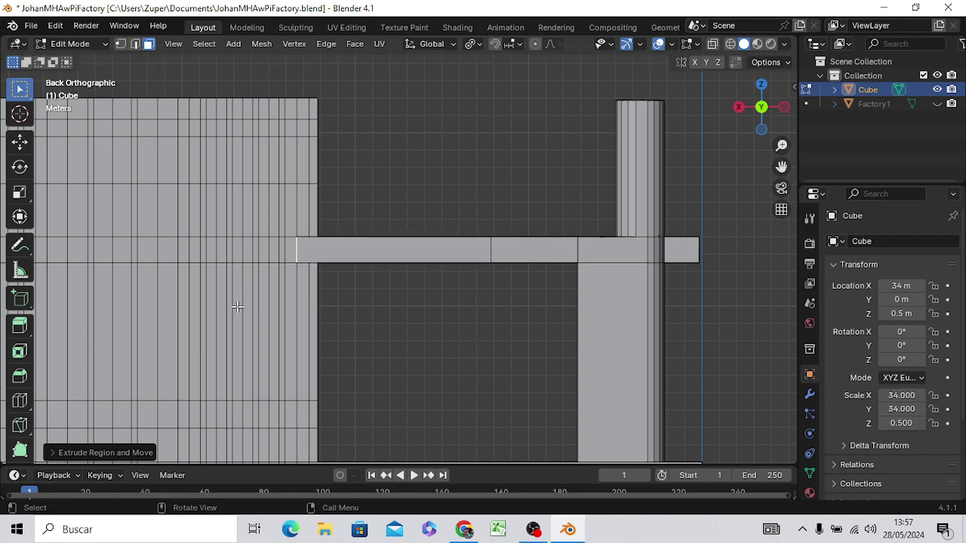
key("e")
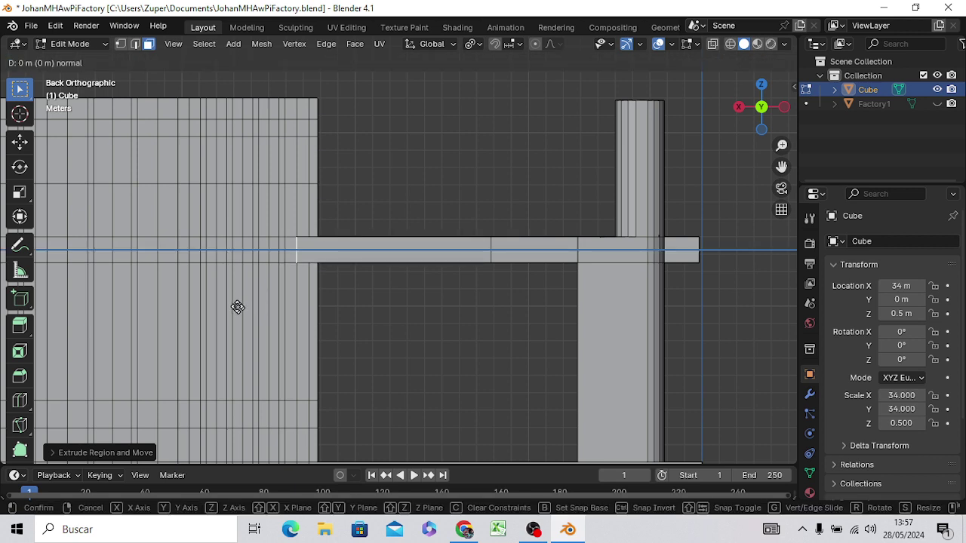
key("y")
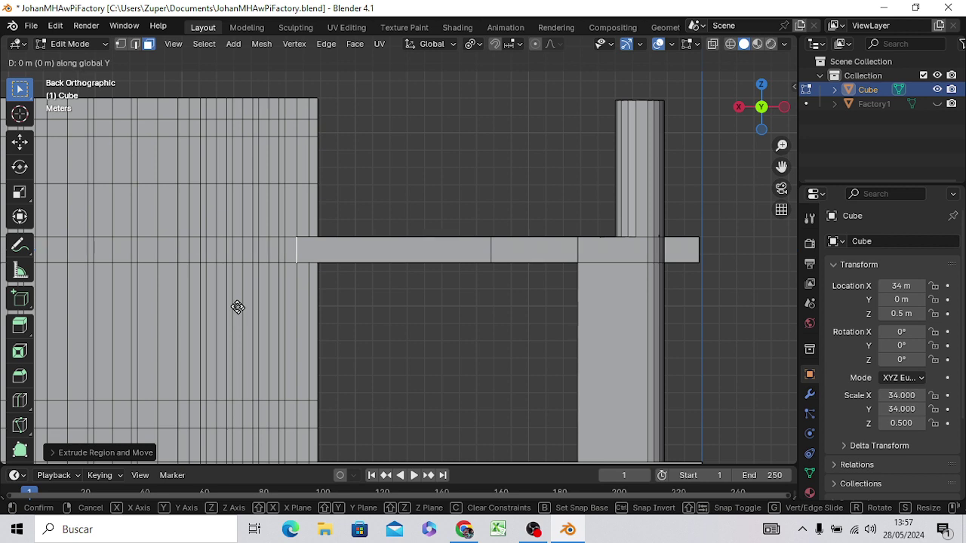
key("y")
key("x")
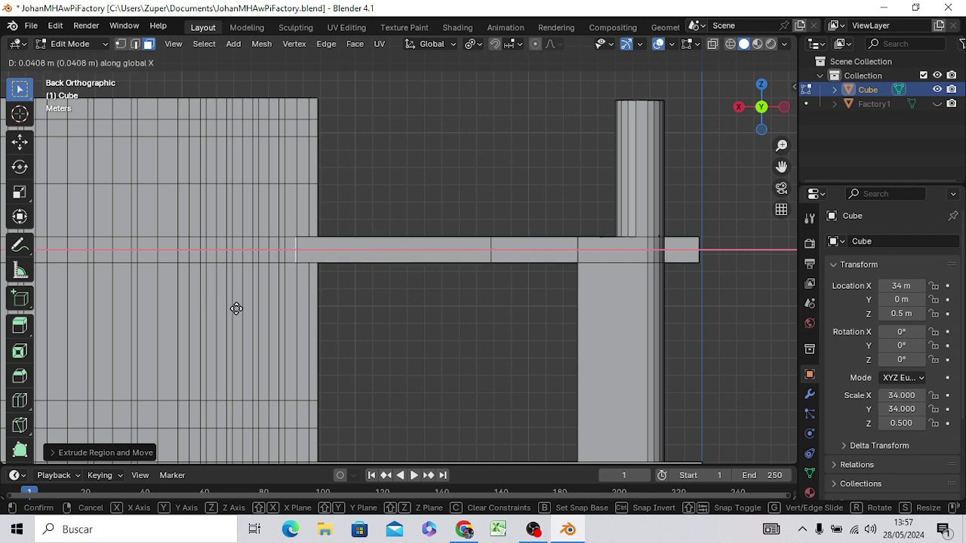
Step: Enlarge the pipe's end face and extrude it into a wide muffler section with a short lip
left_click(236, 308)
key("s")
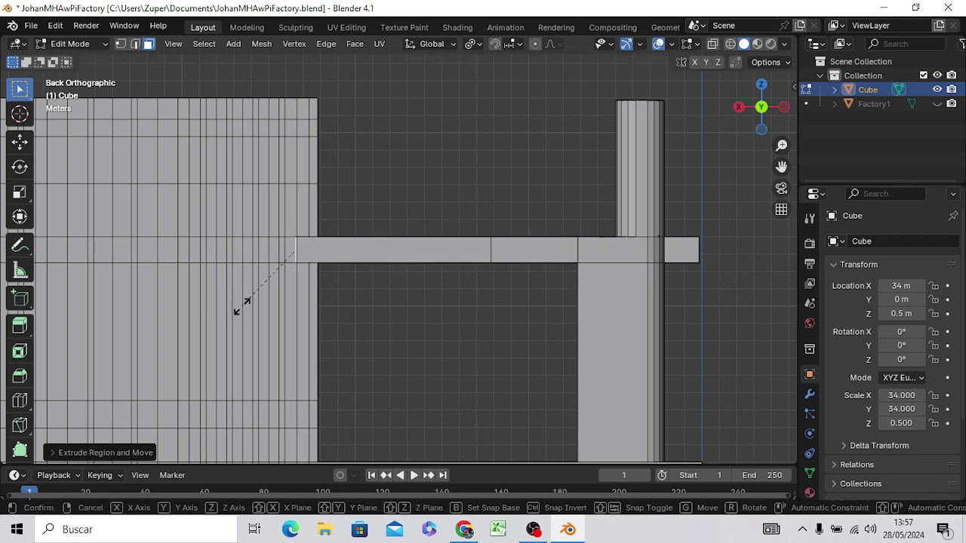
left_click(173, 406)
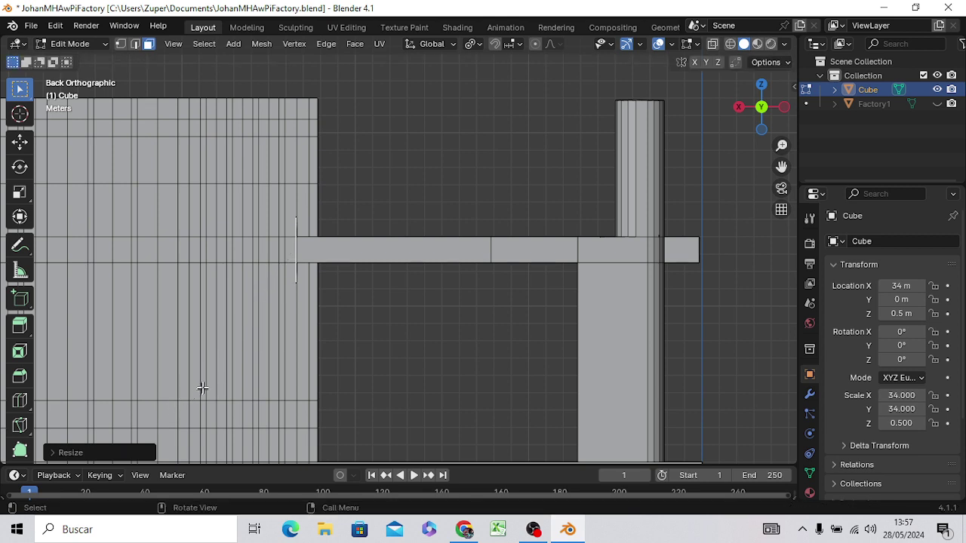
key("e")
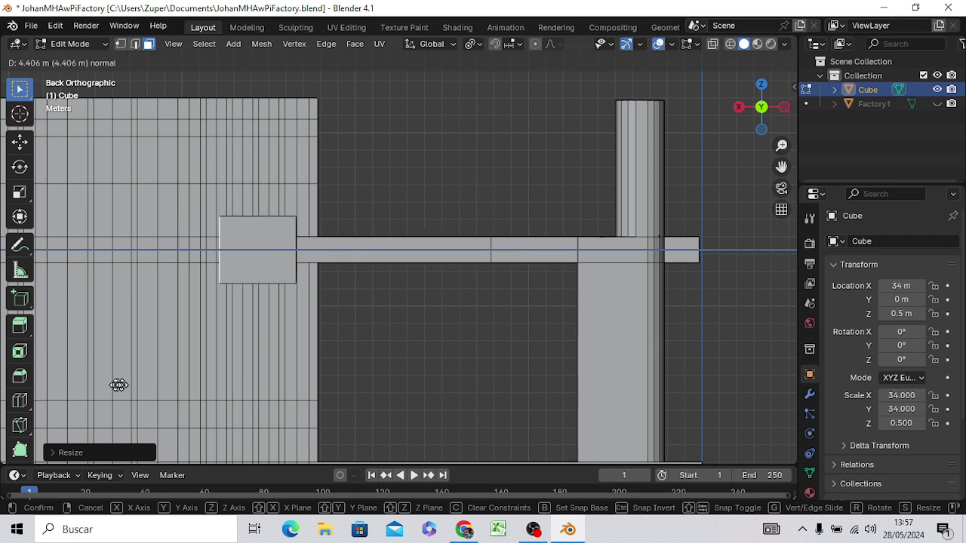
left_click(49, 387)
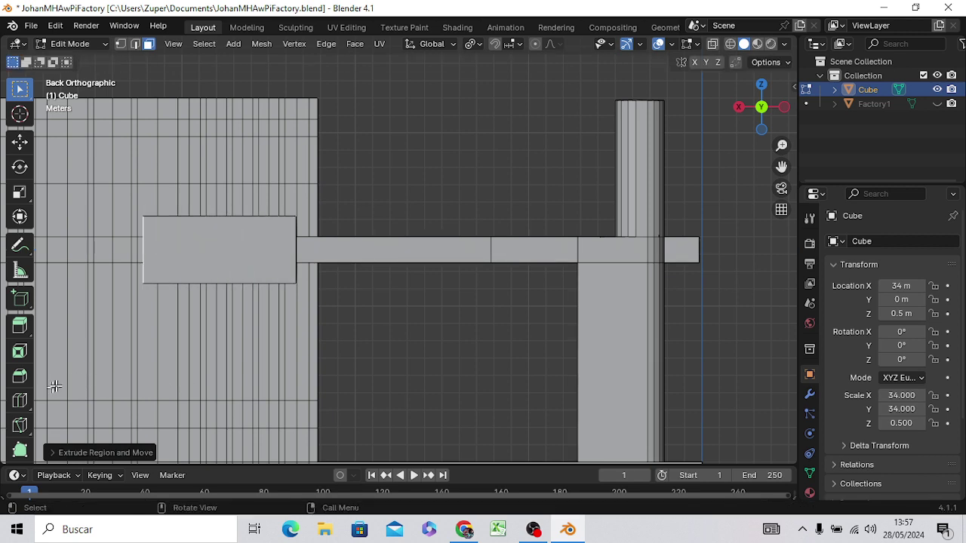
key("e")
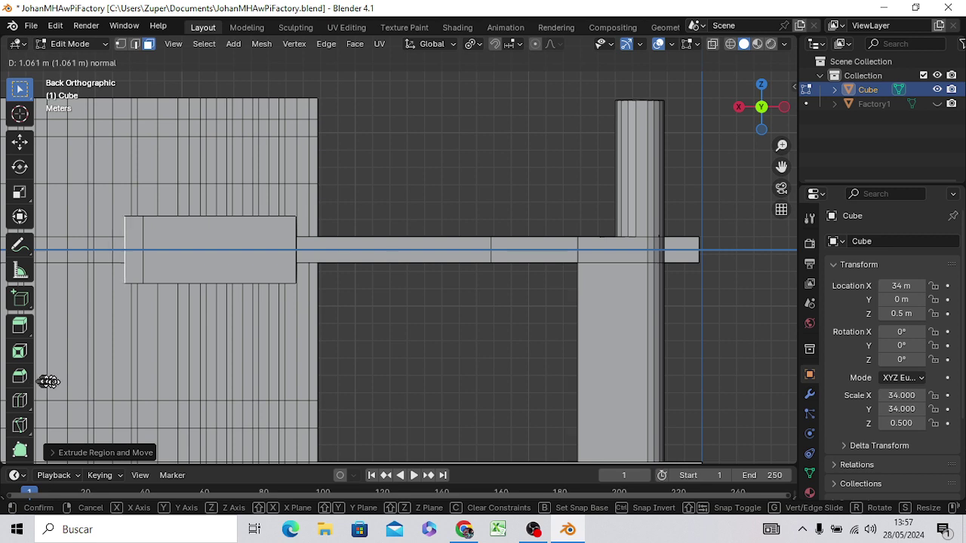
left_click(61, 387)
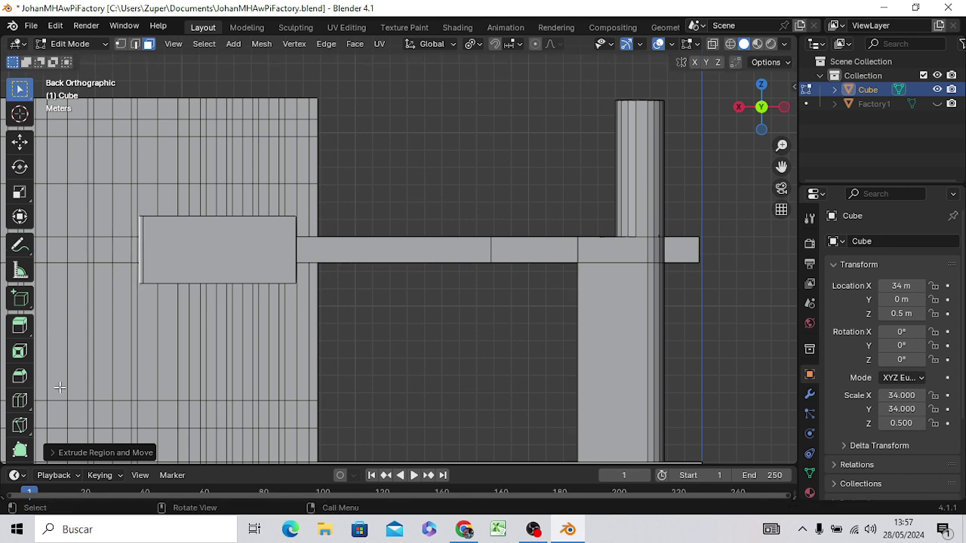
Step: Shrink the end face to 0.432 and extrude a narrow pipe about 4.08 m further left
key("s")
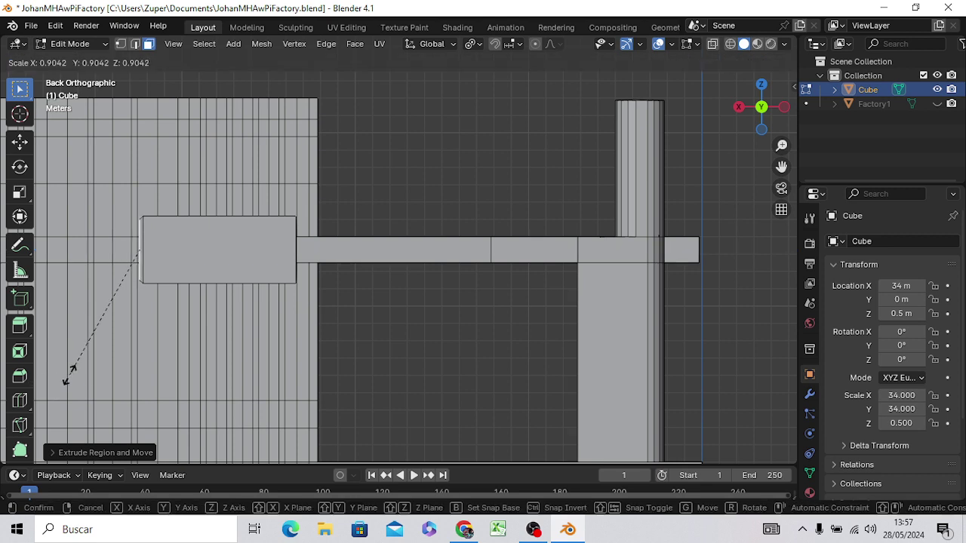
left_click(94, 302)
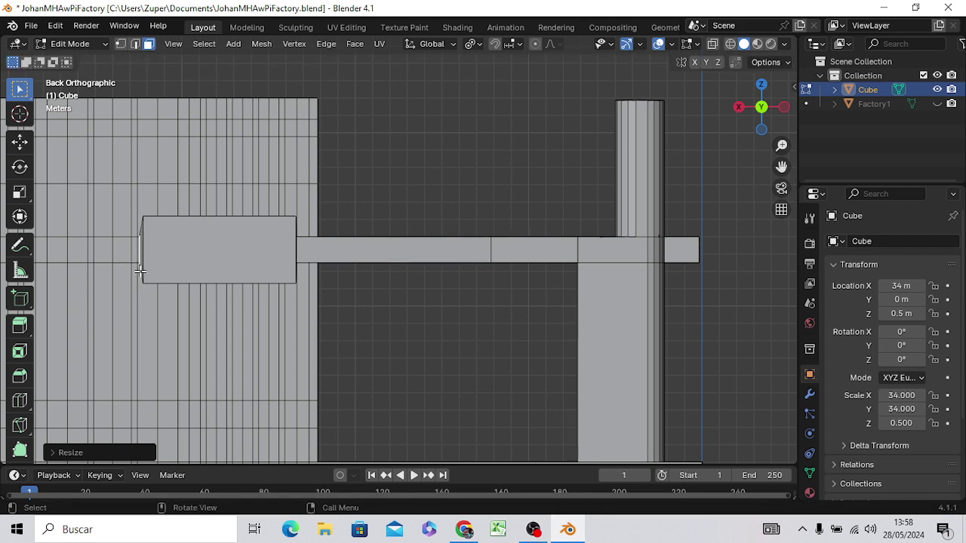
key("e")
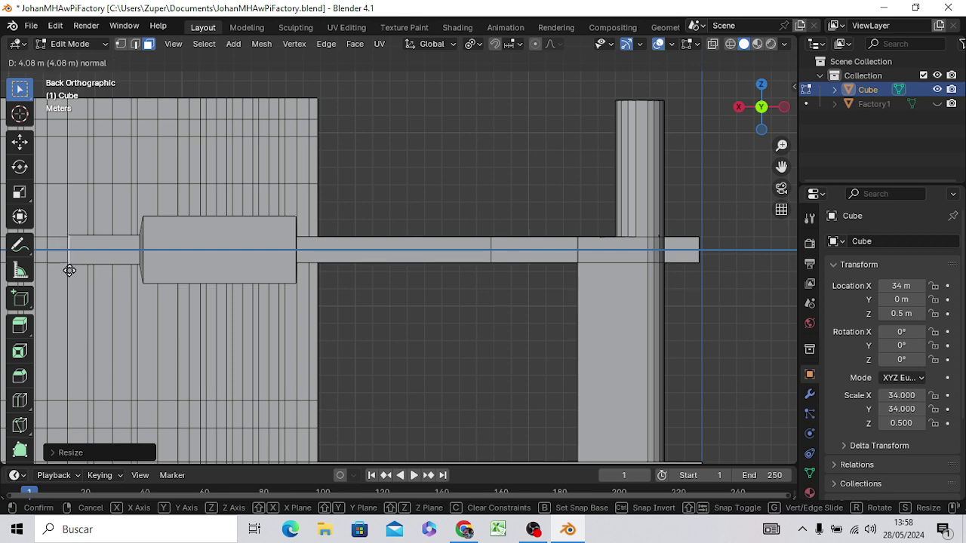
left_click(69, 270)
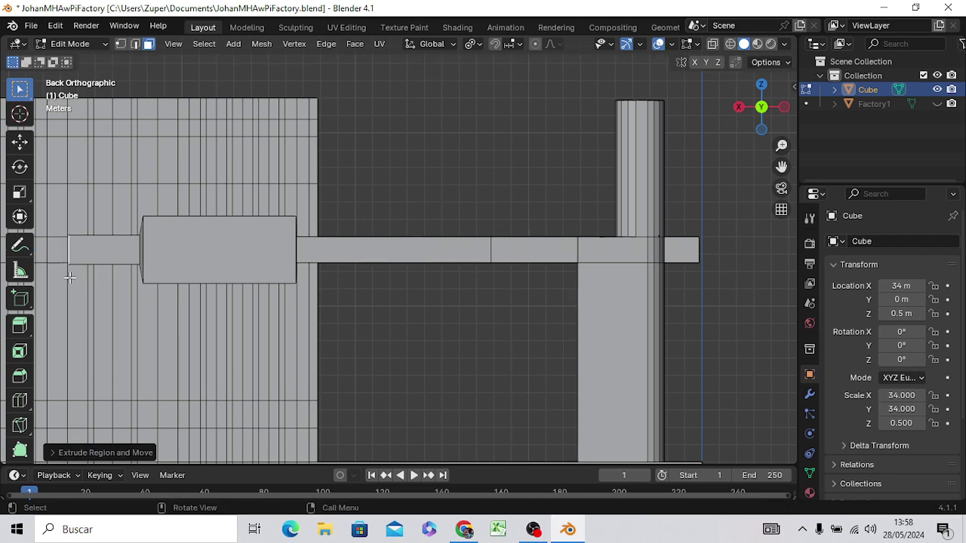
key("KP_7")
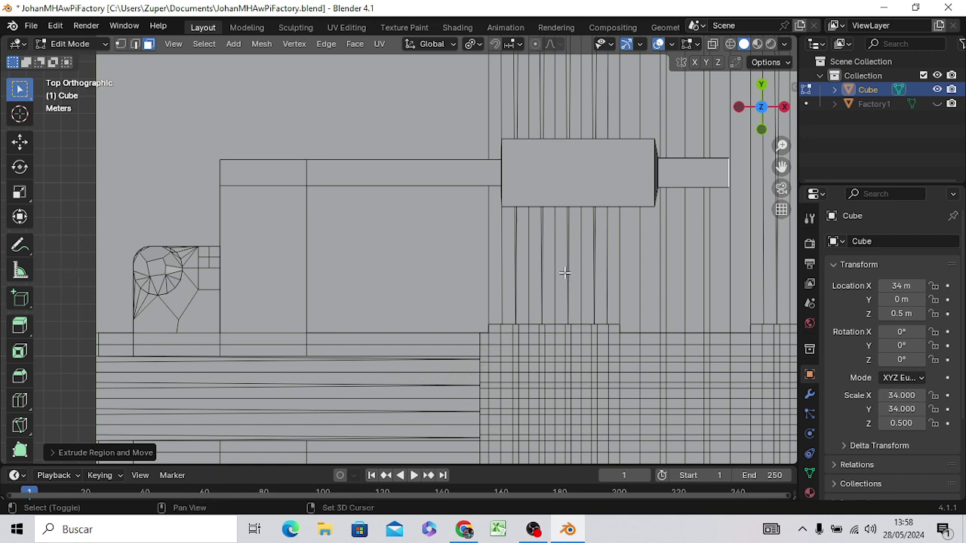
Step: Extrude the pipe end, tilt and resize its face, and add a first angled segment
middle_click_drag(564, 272, 252, 289, "shift")
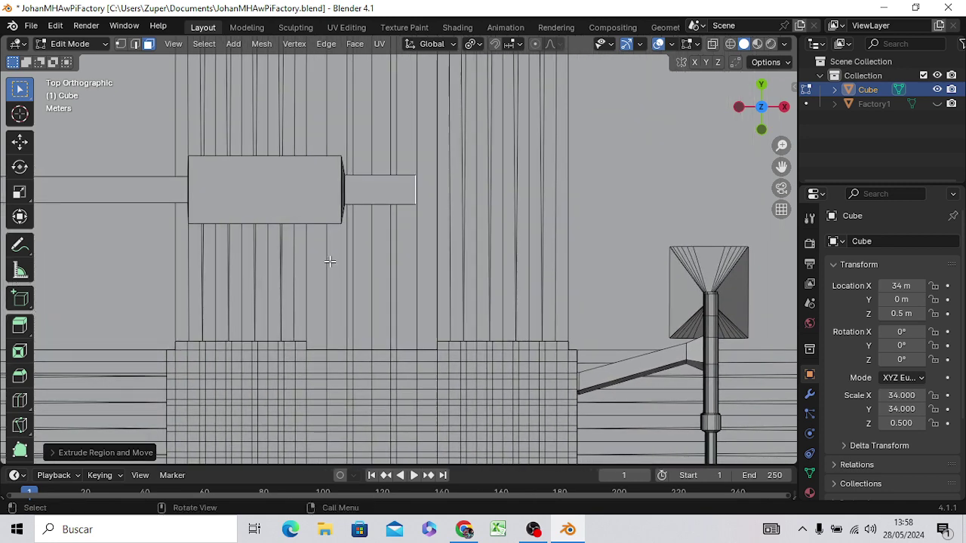
key("e")
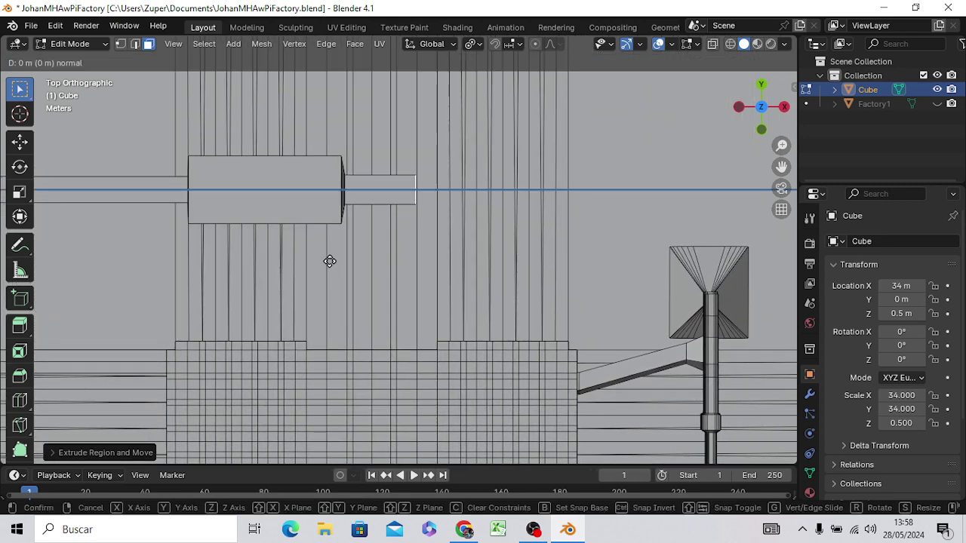
left_click(358, 260)
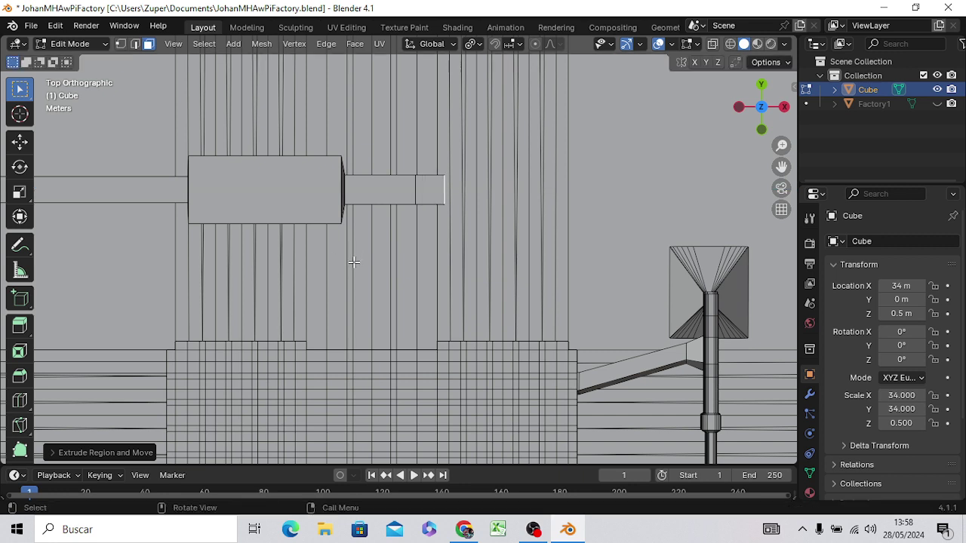
key("r")
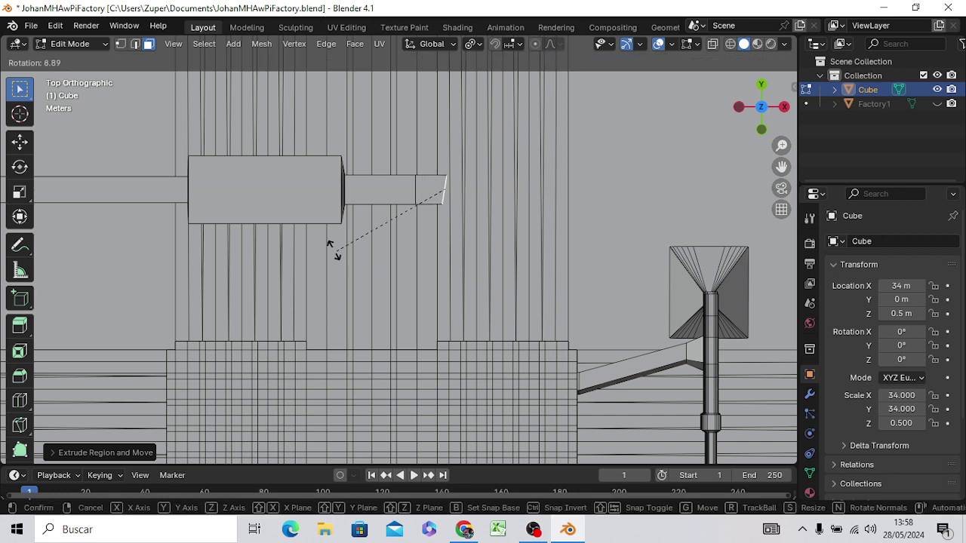
left_click(323, 219)
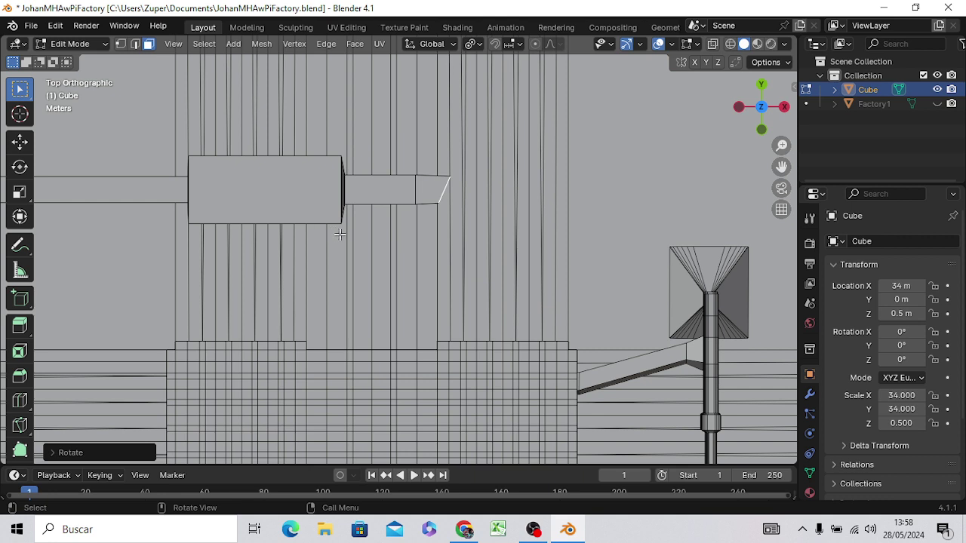
key("s")
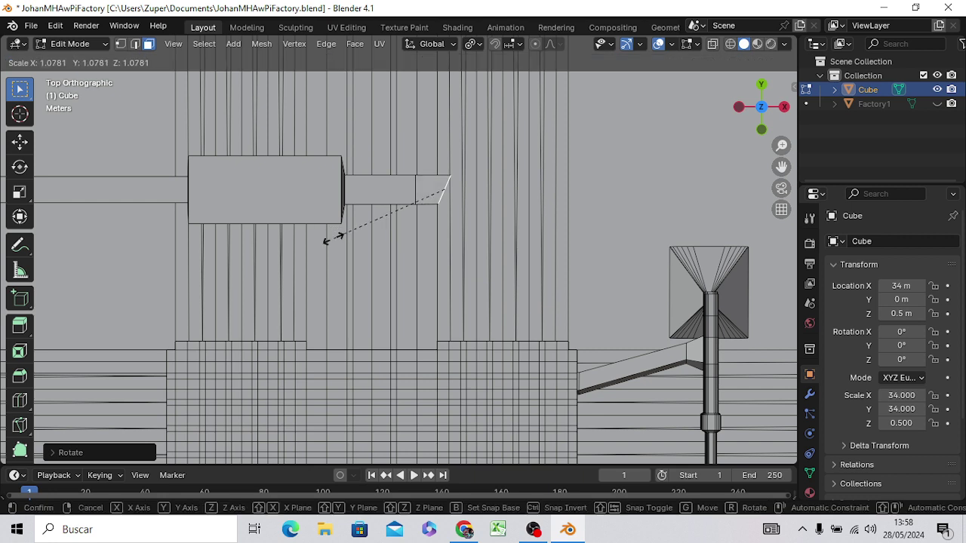
left_click(328, 239)
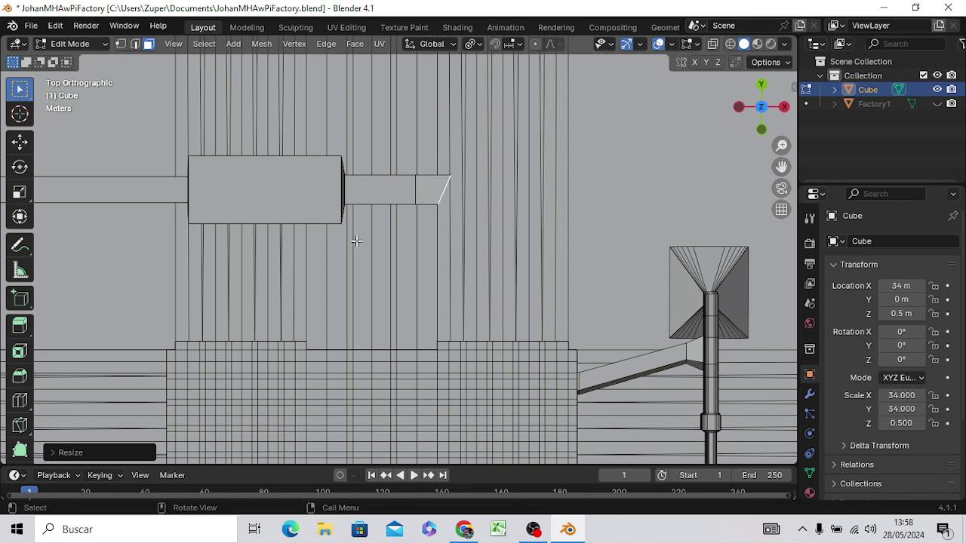
key("e")
left_click(382, 253)
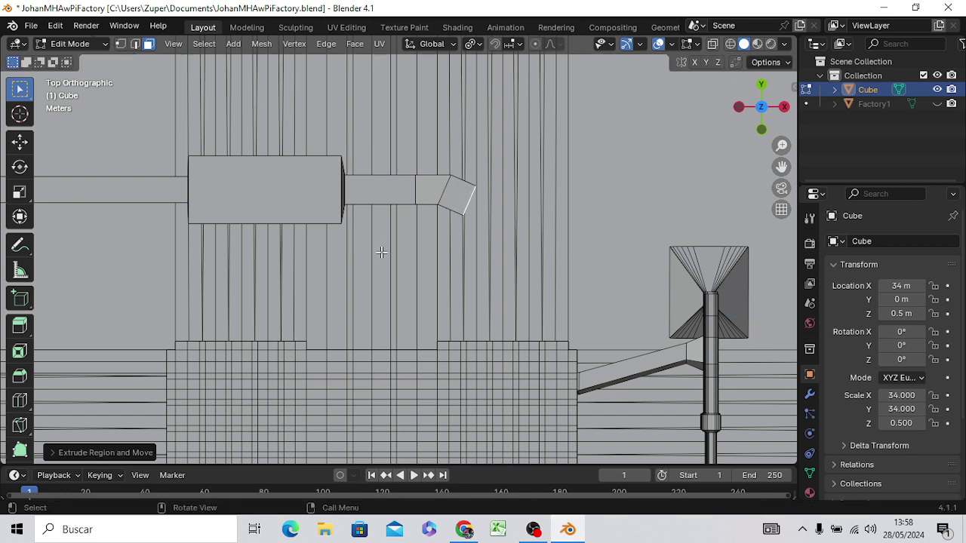
Step: Add two more short segments, rotating and resizing the end face to continue the curve
key("e")
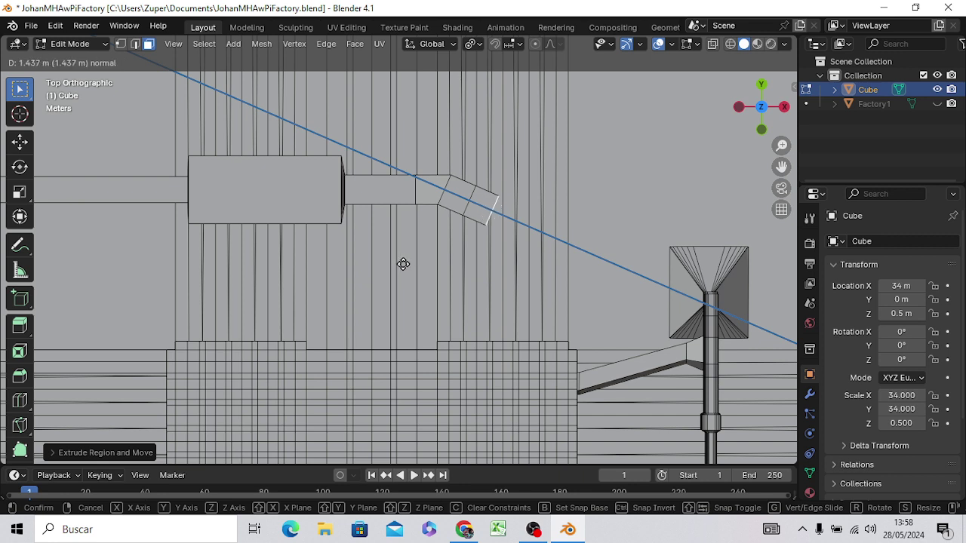
left_click(403, 264)
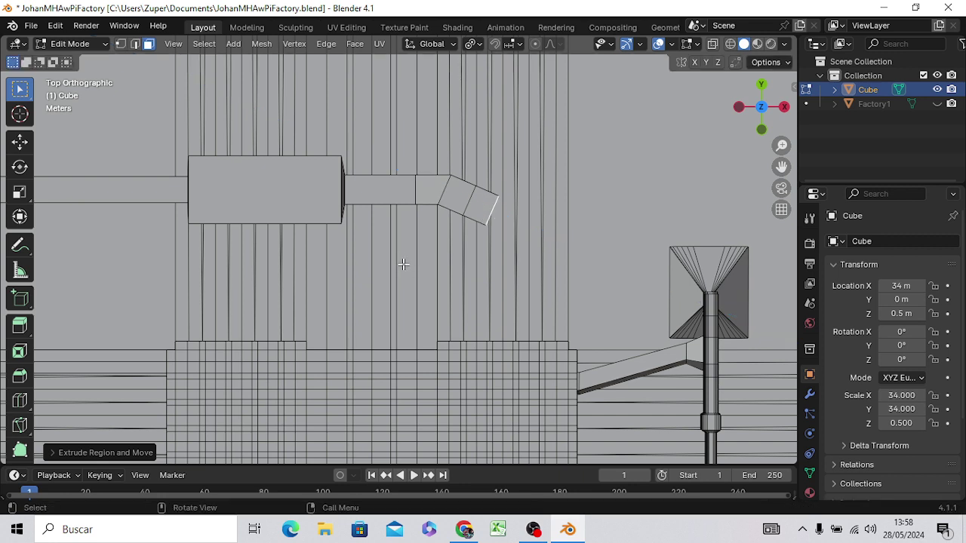
key("r")
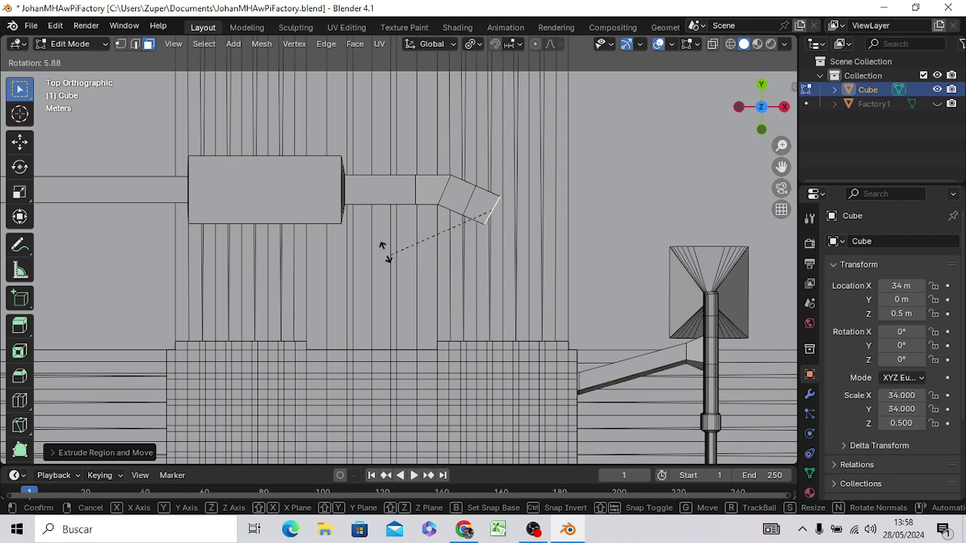
left_click(360, 218)
key("s")
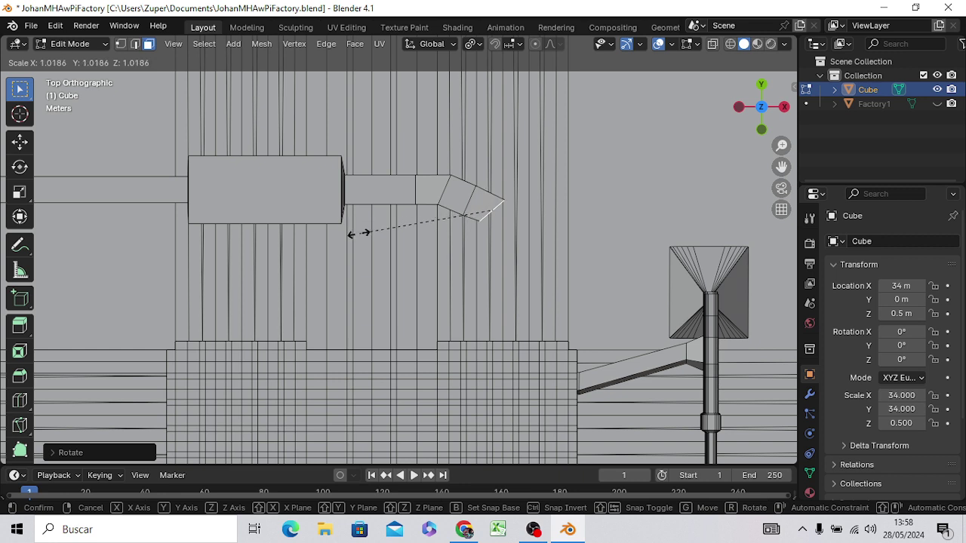
left_click(351, 234)
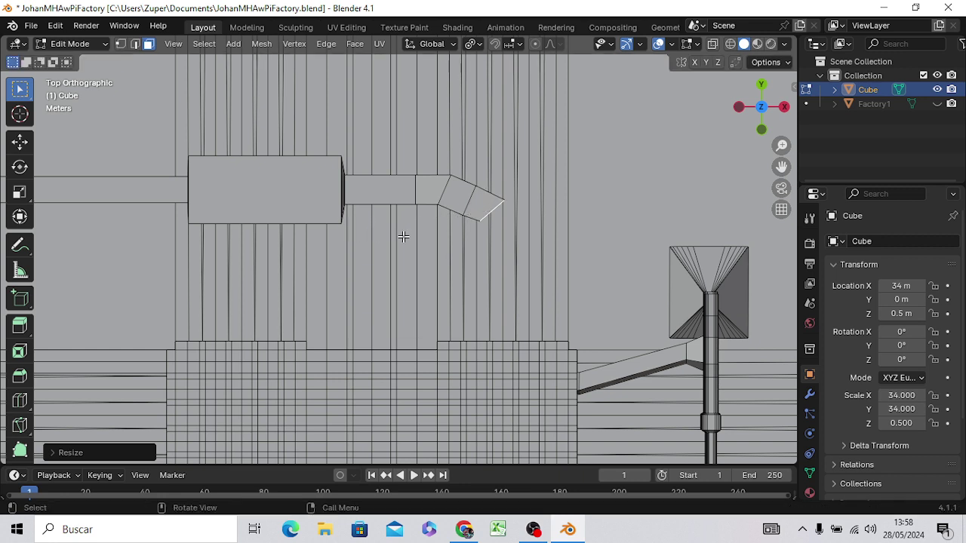
key("e")
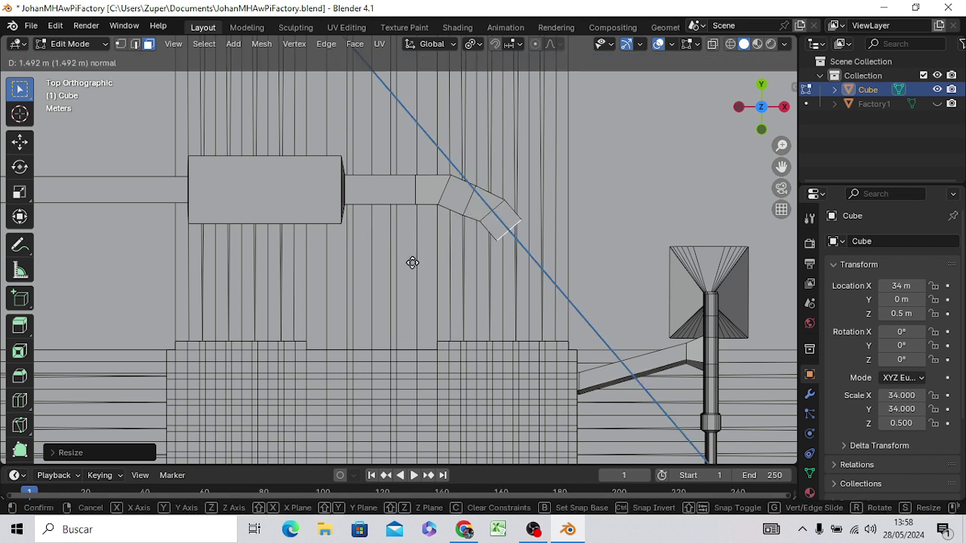
left_click(413, 262)
key("r")
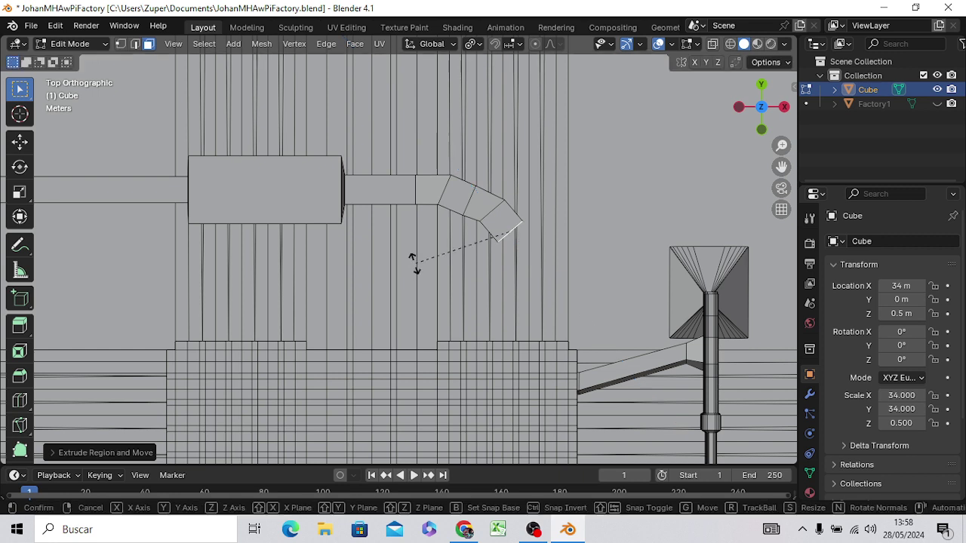
left_click(368, 226)
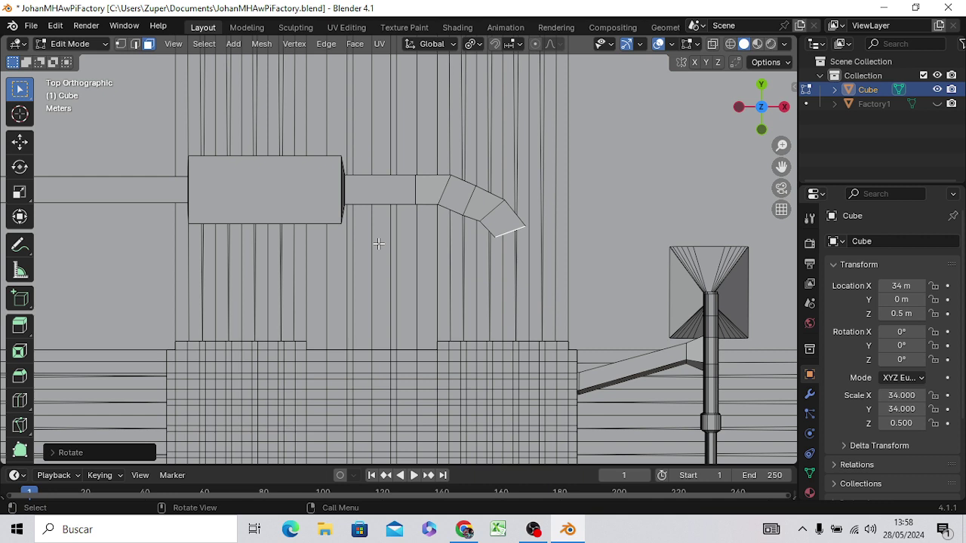
Step: Reposition the pipe end, add another segment along its normal, and rotate it further into the bend
key("g")
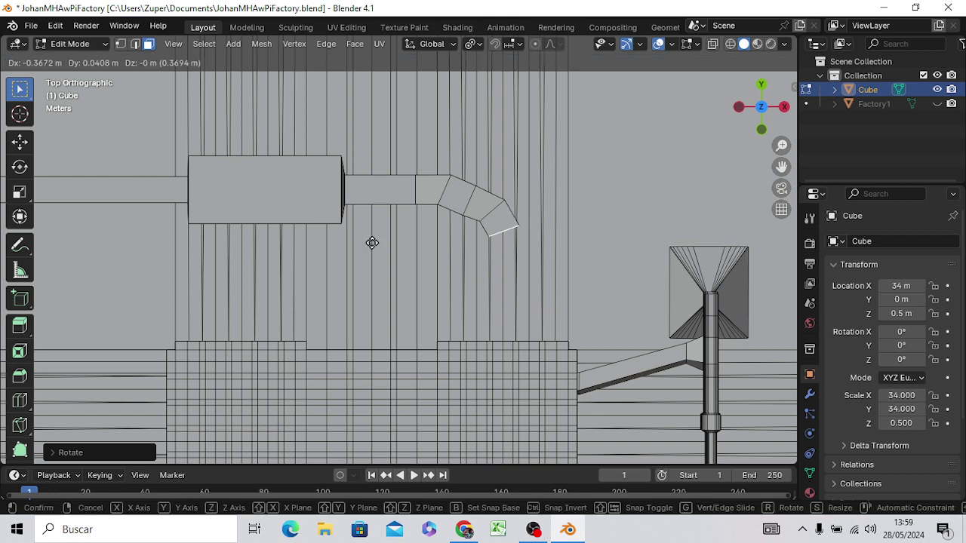
left_click(372, 242)
key("g")
key("z")
key("z")
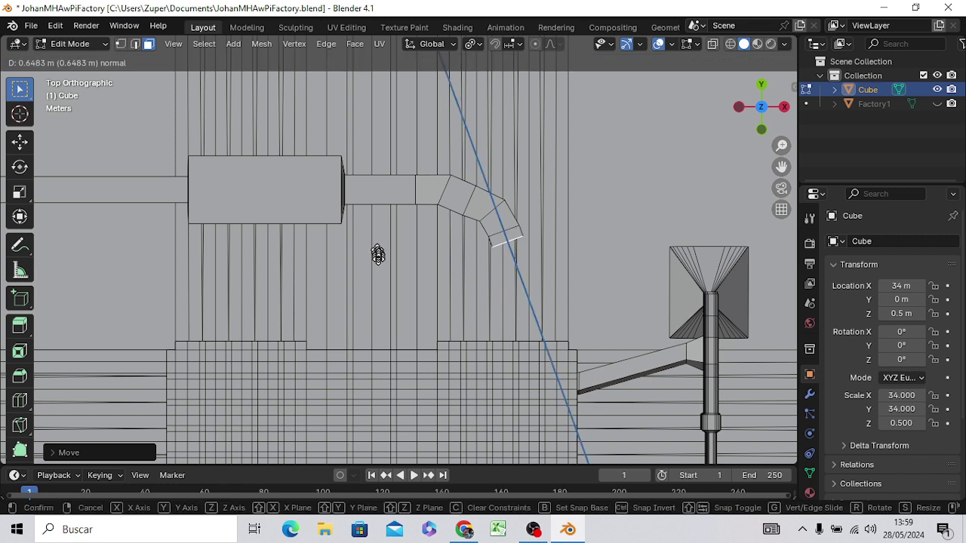
left_click(382, 268)
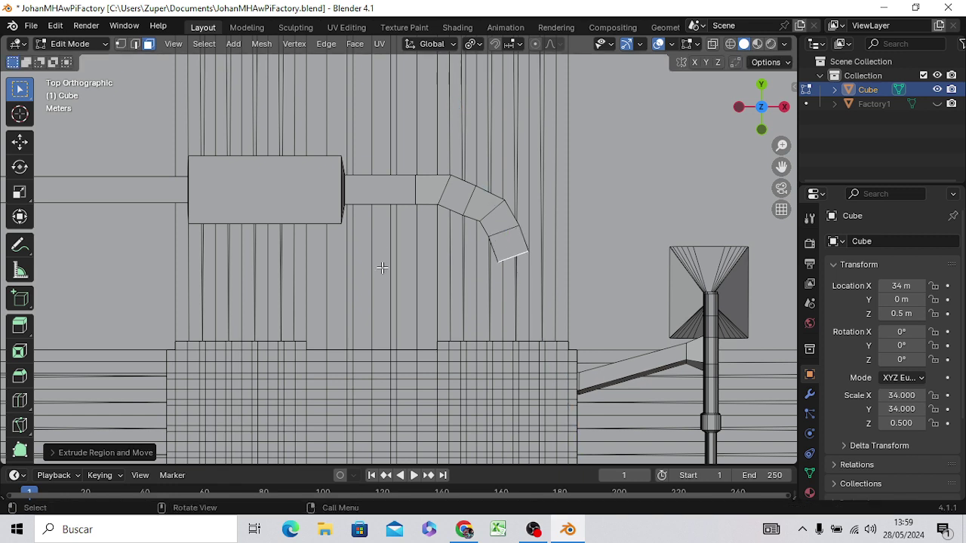
key("r")
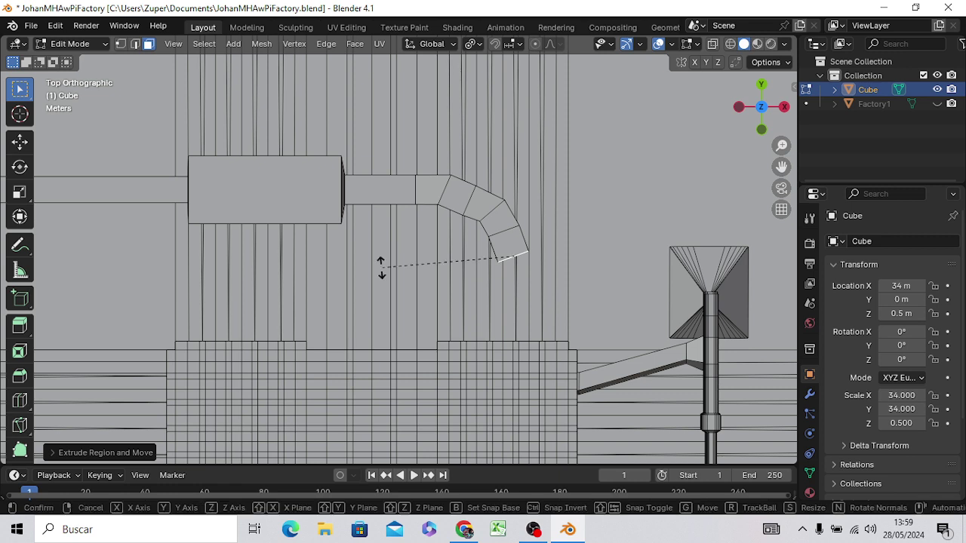
left_click(368, 232)
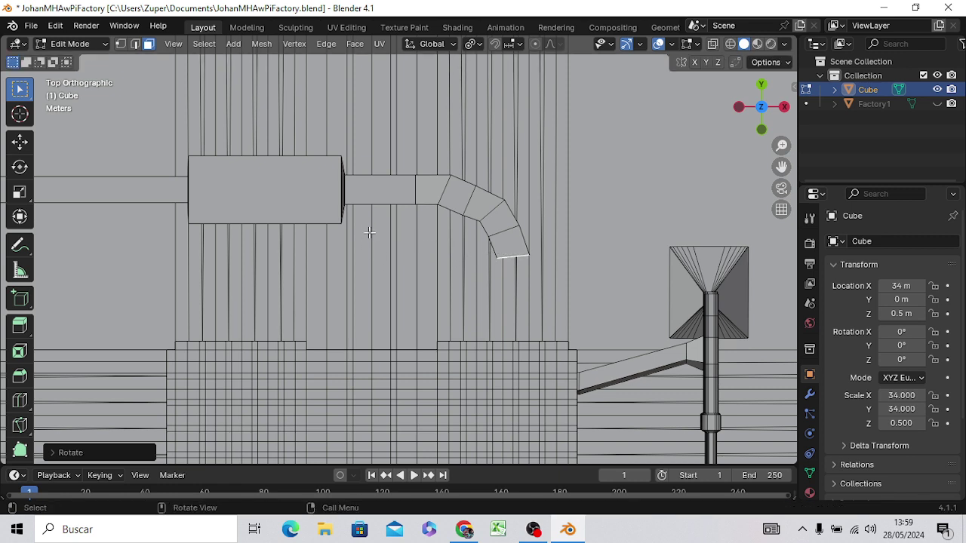
Step: Adjust, shrink and rotate the pipe end, then run it straight toward the lower roof block
key("g")
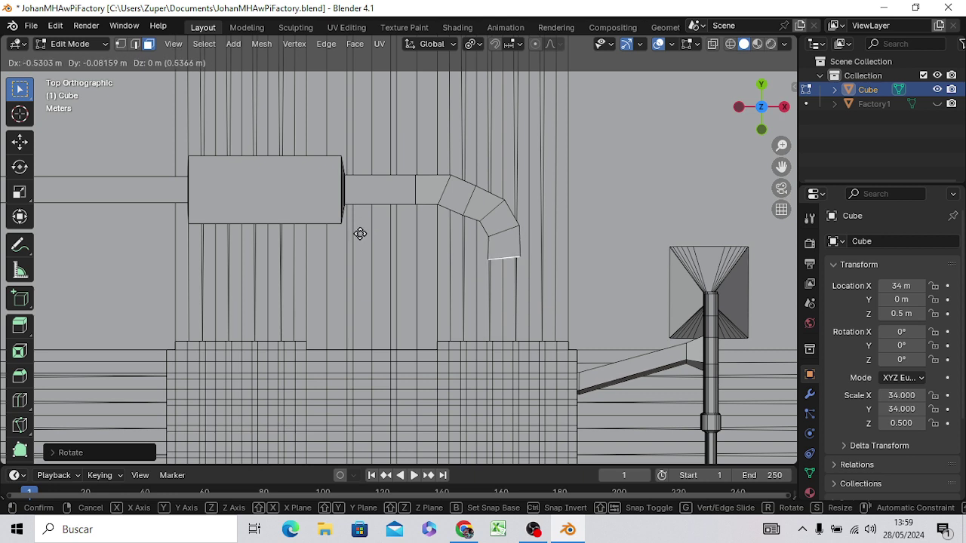
left_click(360, 234)
key("s")
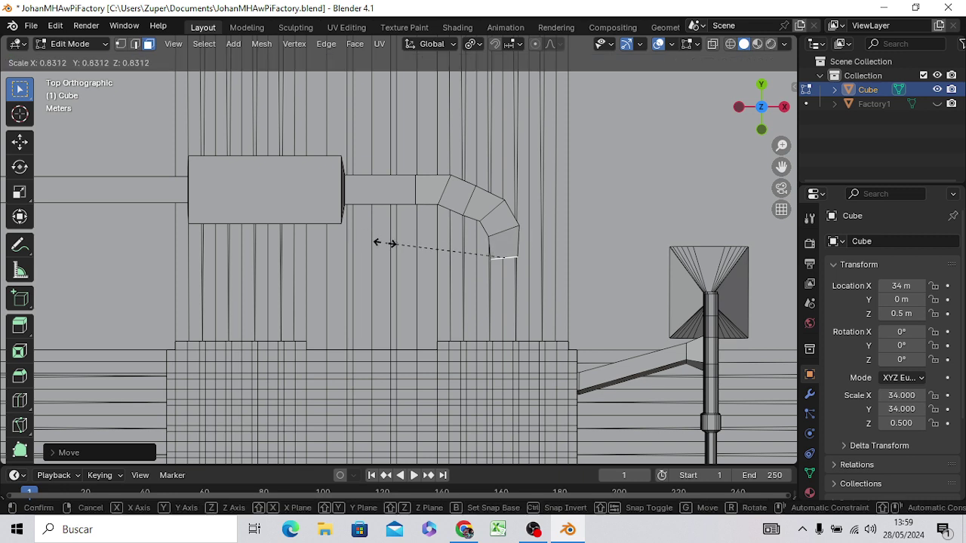
left_click(383, 242)
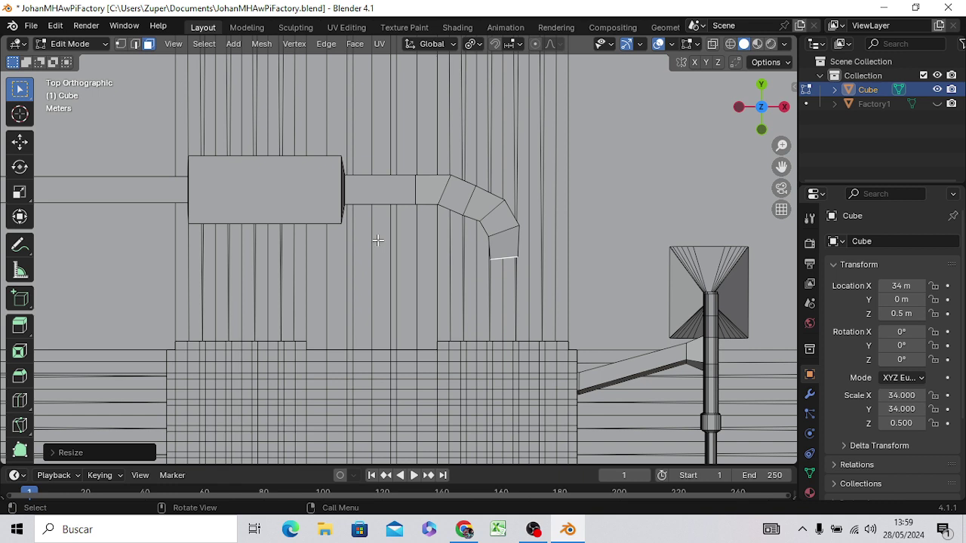
key("r")
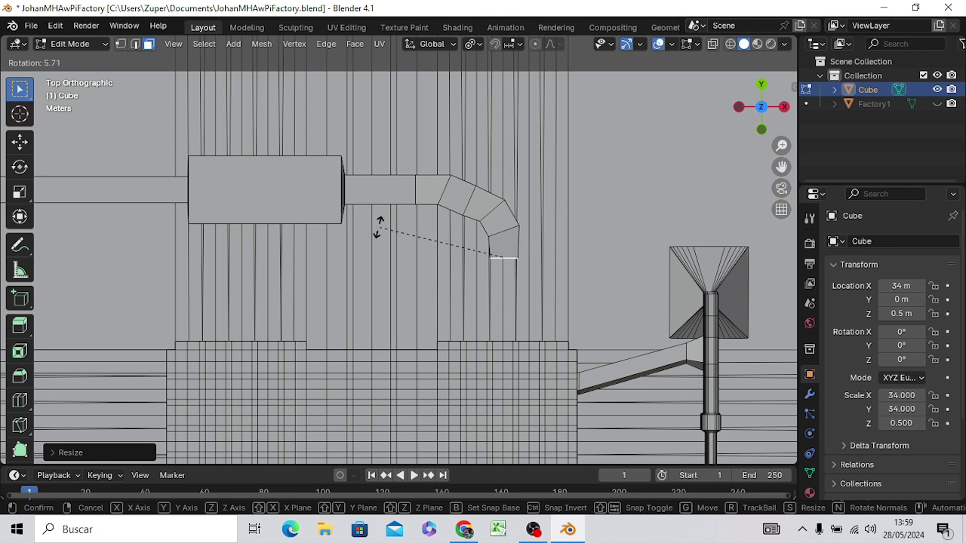
left_click(379, 225)
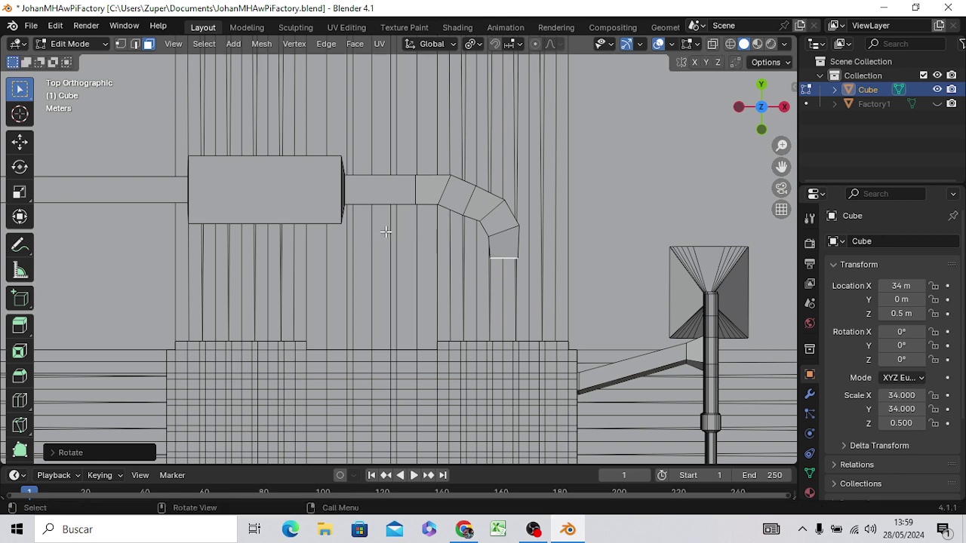
key("g")
key("z")
key("z")
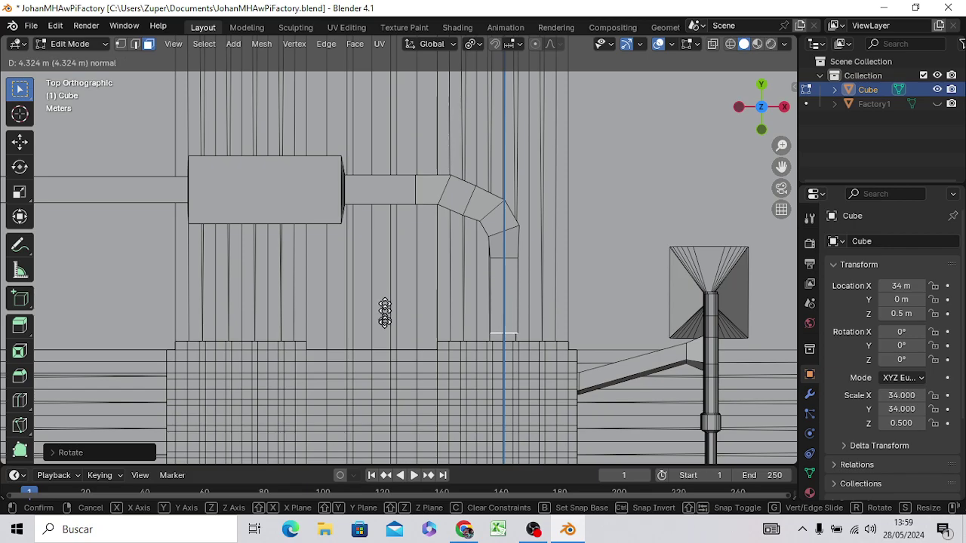
left_click(385, 323)
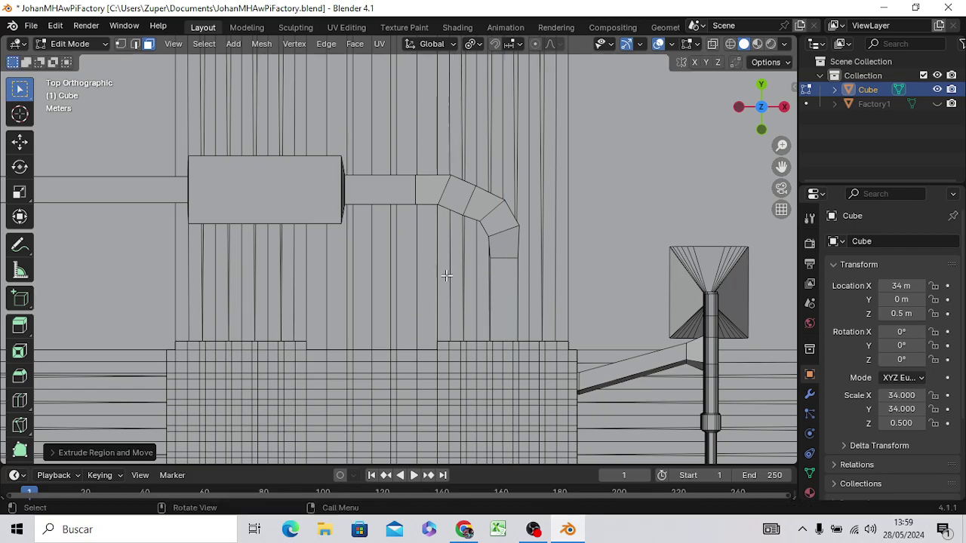
mouse_move(404, 265)
middle_mouse_down()
mouse_move(355, 245)
mouse_move(270, 161)
mouse_move(216, 97)
mouse_move(216, 54)
mouse_move(211, 96)
middle_mouse_up()
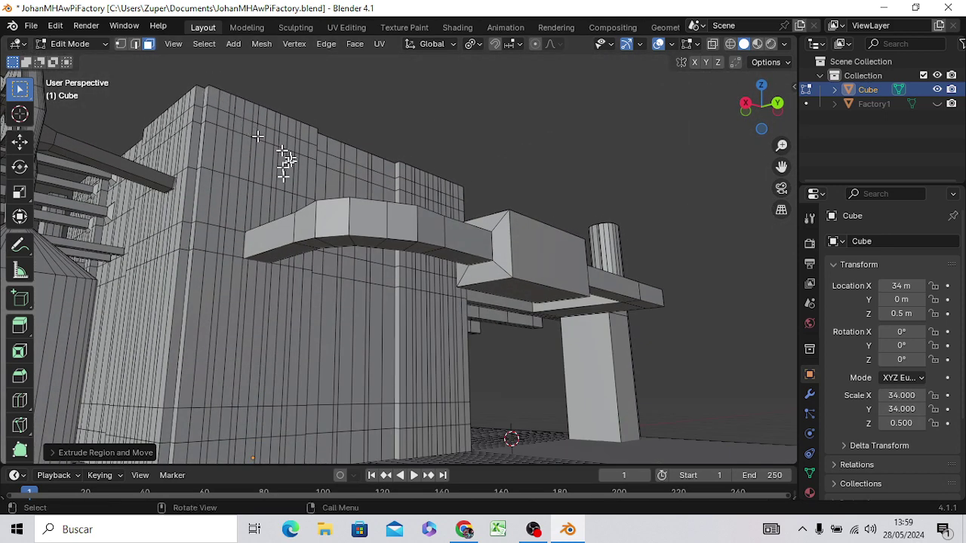
Step: Select the pipe end's underside face, switch to Back Orthographic, and begin a Z-locked extrusion
left_click(336, 240)
mouse_move(332, 246)
middle_mouse_down()
mouse_move(324, 267)
mouse_move(327, 255)
middle_mouse_up()
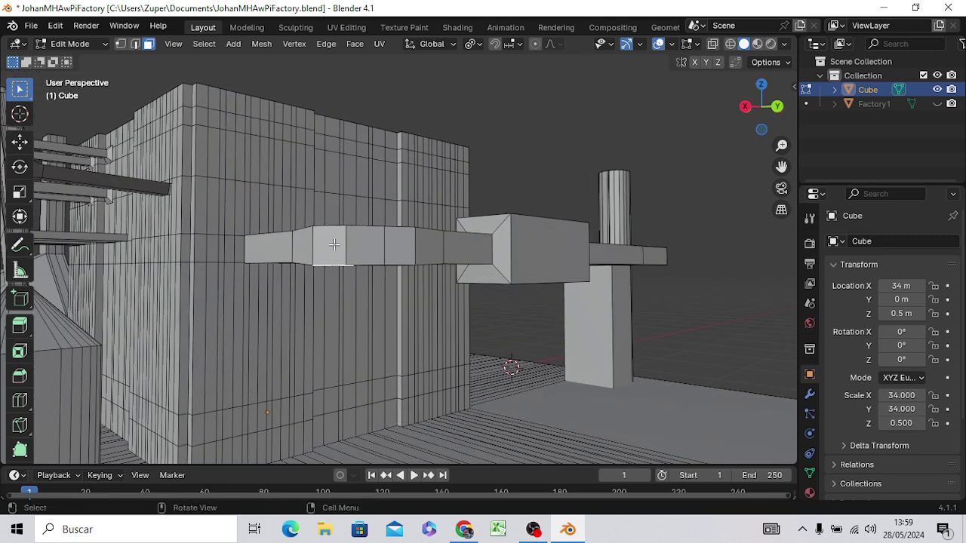
mouse_move(334, 245)
middle_mouse_down()
mouse_move(352, 156)
mouse_move(343, 154)
middle_mouse_up()
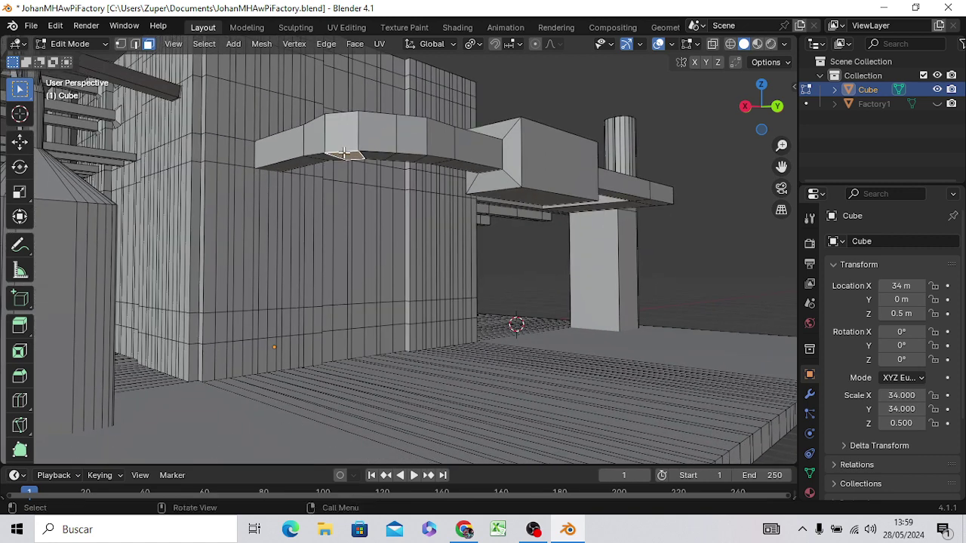
key("KP_1")
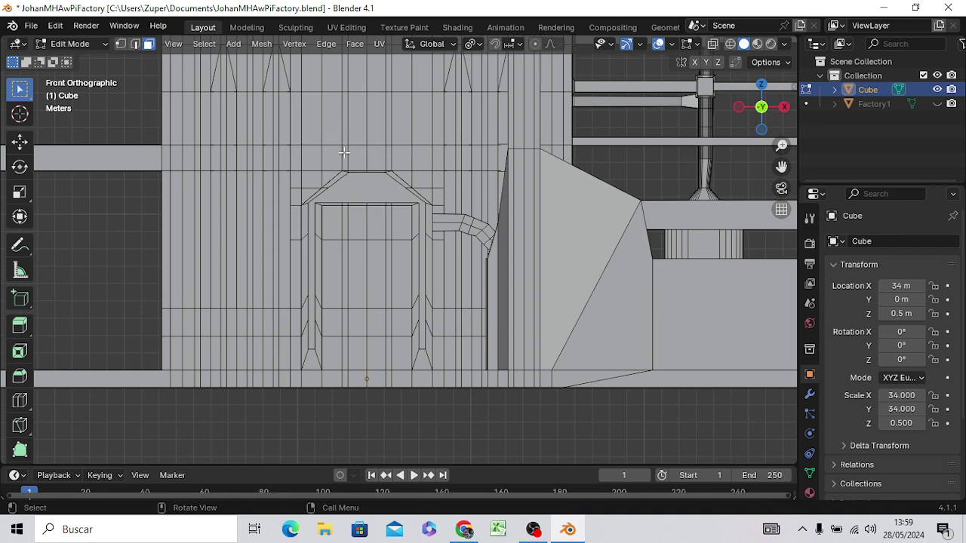
middle_click_drag(343, 153, 344, 152)
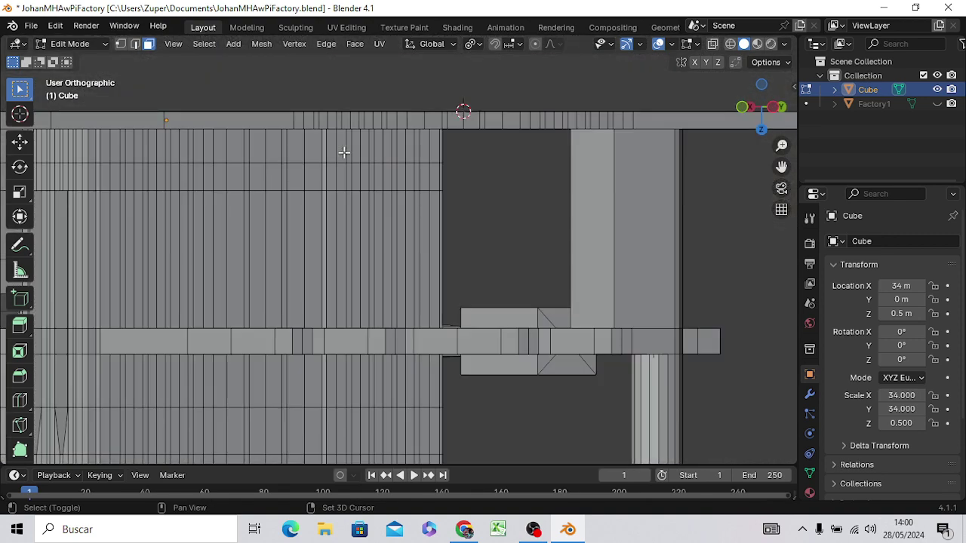
key("ctrl+KP_1")
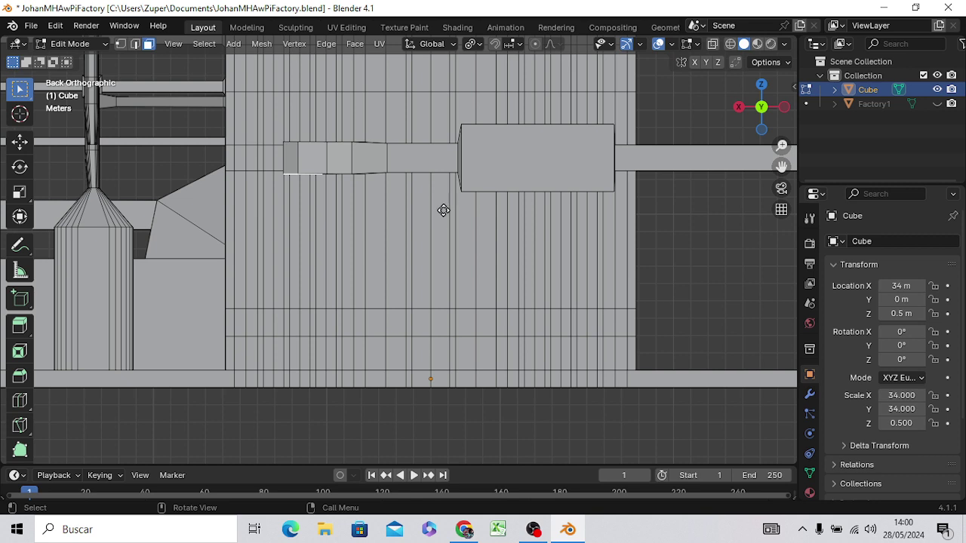
key("e")
key("z")
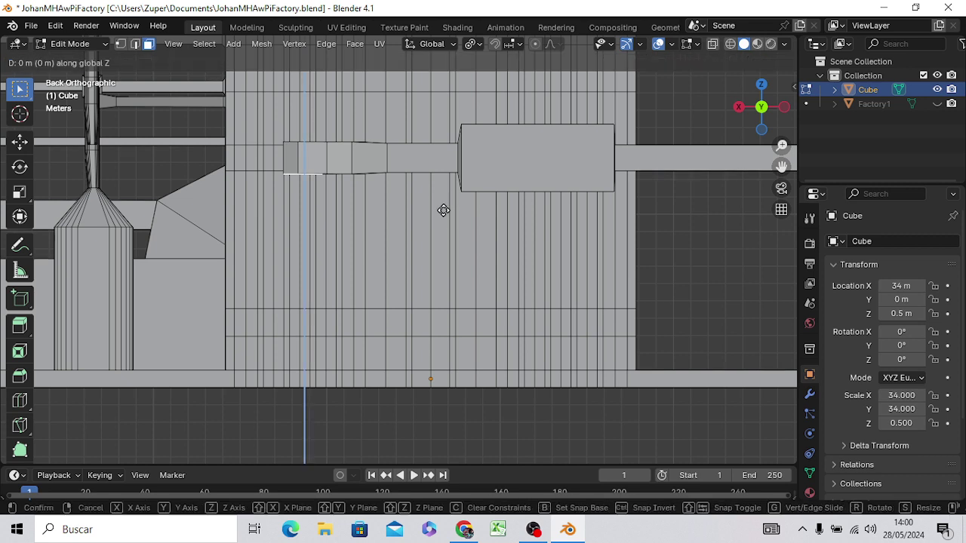
Step: Drop the pipe end about 11.14 m straight down to the ground
left_click(427, 411)
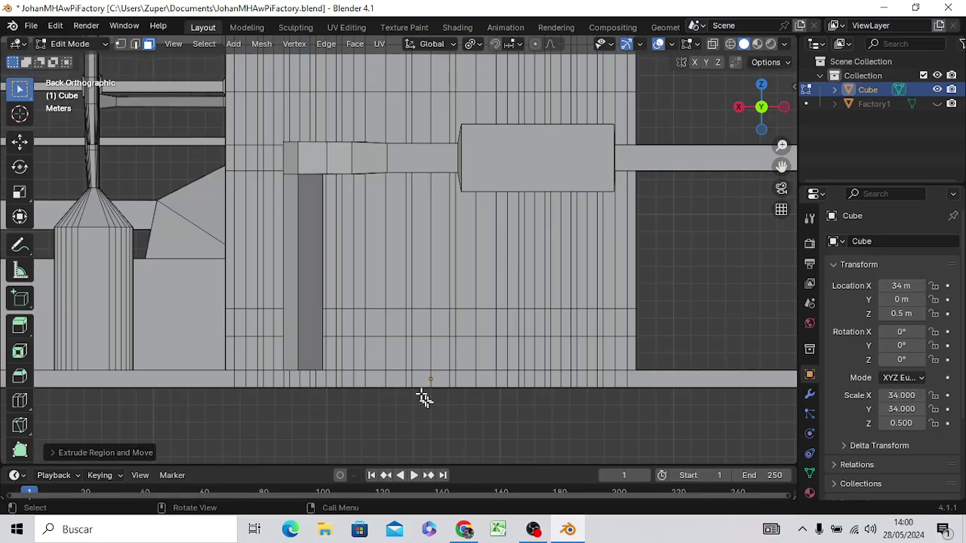
mouse_move(424, 395)
middle_mouse_down()
mouse_move(400, 363)
mouse_move(453, 373)
mouse_move(614, 355)
mouse_move(524, 377)
mouse_move(274, 384)
mouse_move(335, 381)
mouse_move(291, 409)
mouse_move(370, 414)
mouse_move(380, 382)
mouse_move(363, 408)
mouse_move(311, 414)
middle_mouse_up()
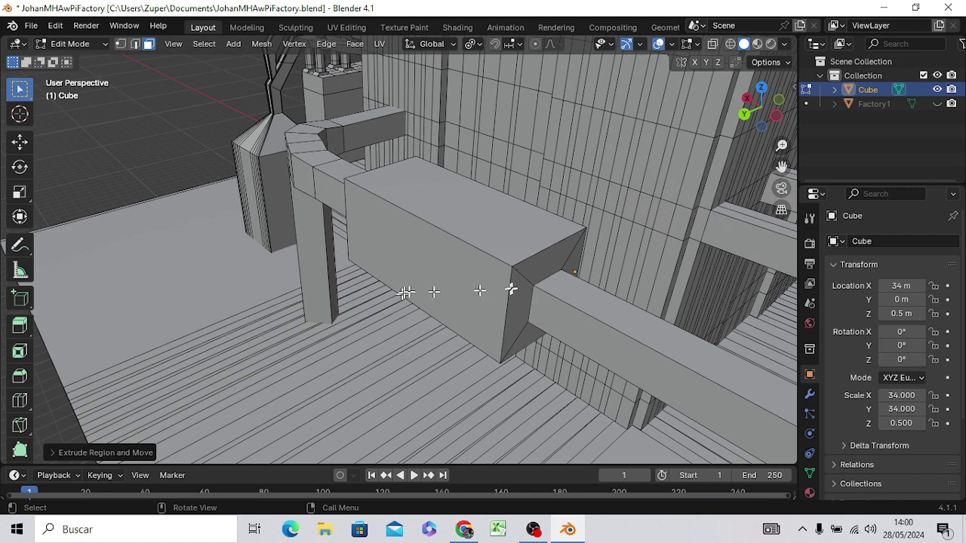
Step: Subdivide the long block's top face twice into a grid of small faces
left_click(452, 210)
right_click(453, 213)
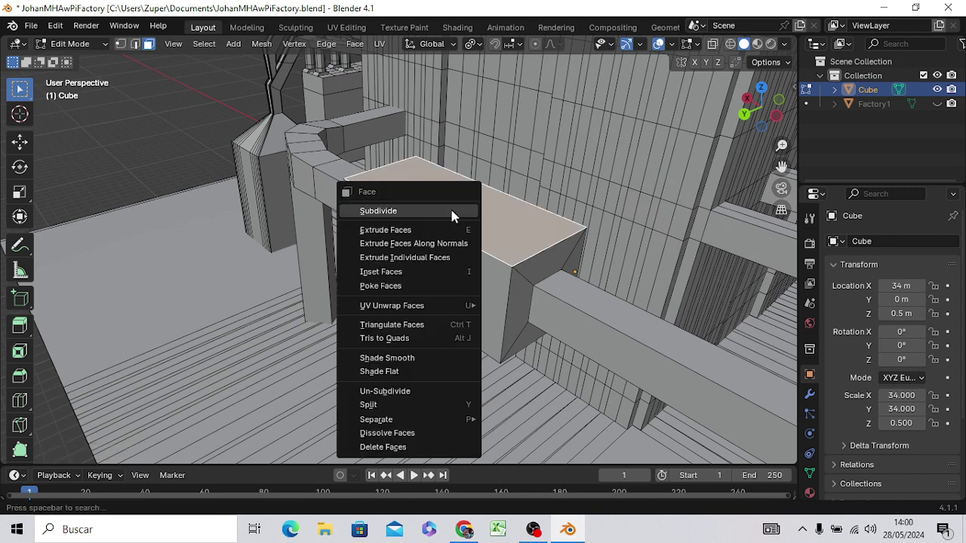
left_click(446, 211)
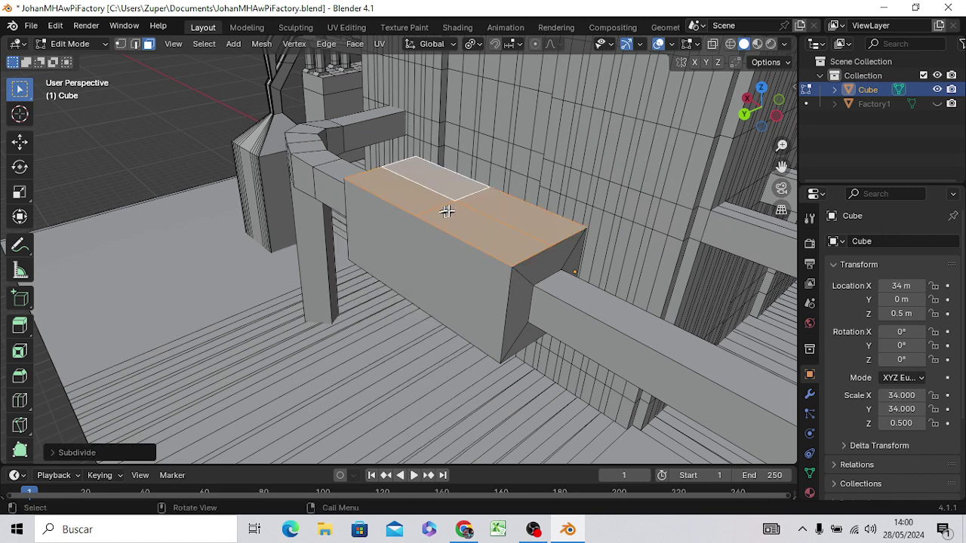
right_click(446, 212)
left_click(425, 212)
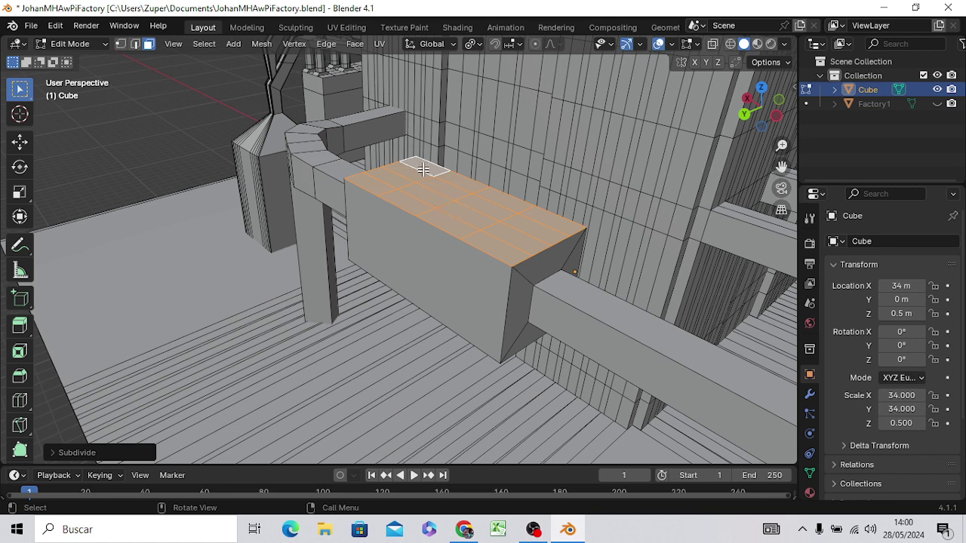
Step: Select three of the small grid faces on the block's top
left_click(376, 187)
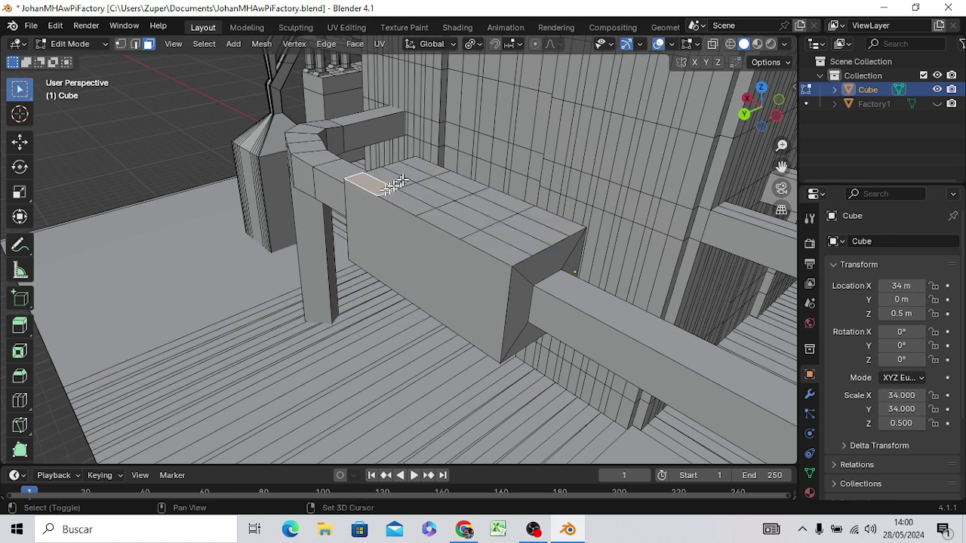
left_click(425, 162, "shift")
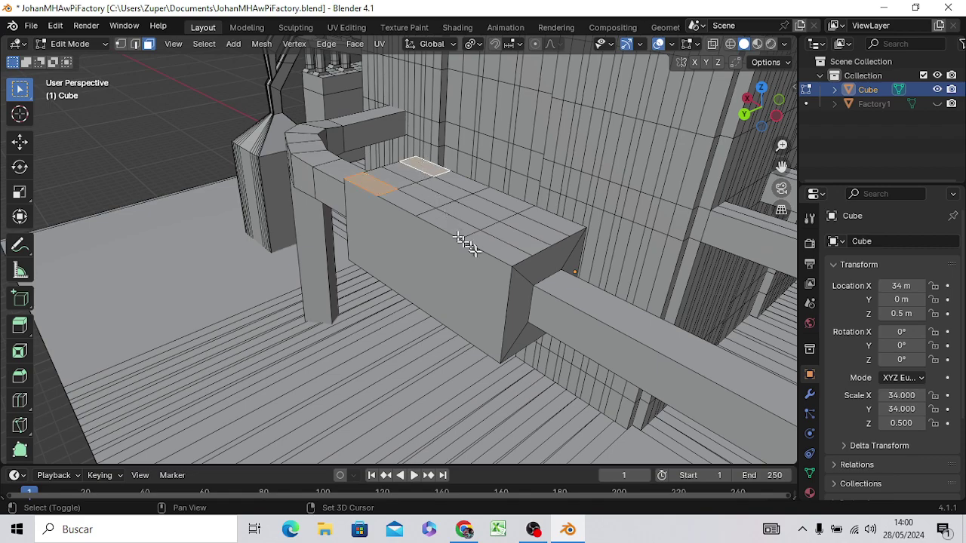
left_click(504, 256, "shift")
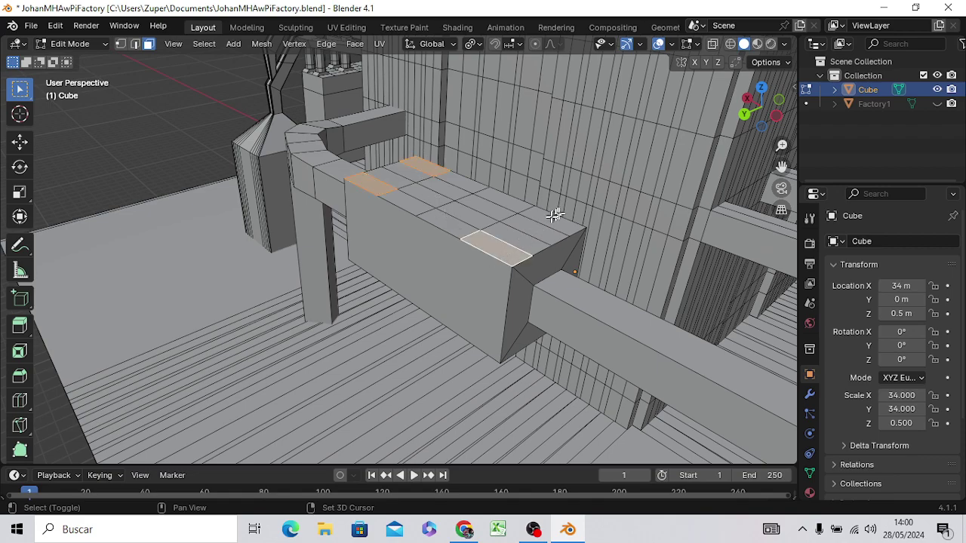
mouse_move(473, 299)
middle_mouse_down()
mouse_move(506, 228)
mouse_move(464, 310)
middle_mouse_up()
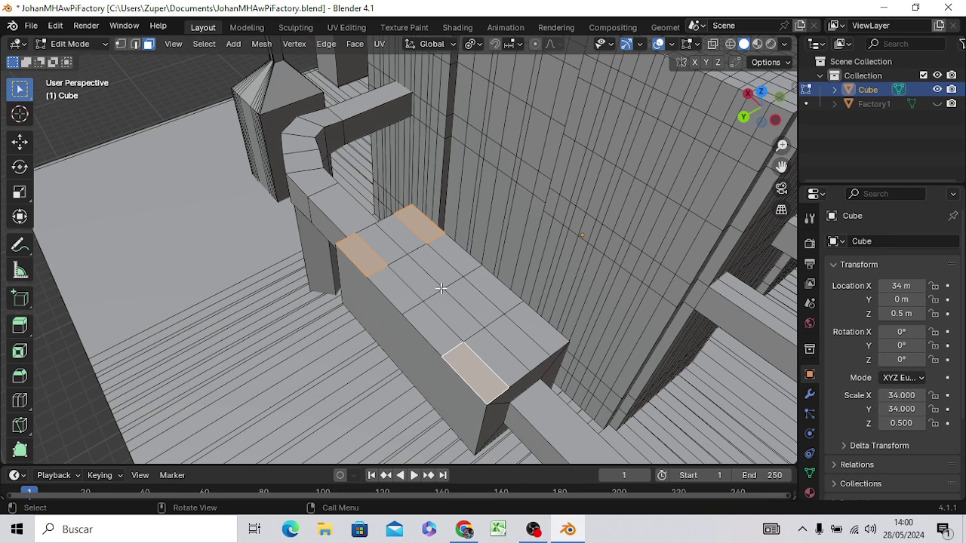
Step: Undo a stray extrusion, select four top faces, and extrude them in place
key("e")
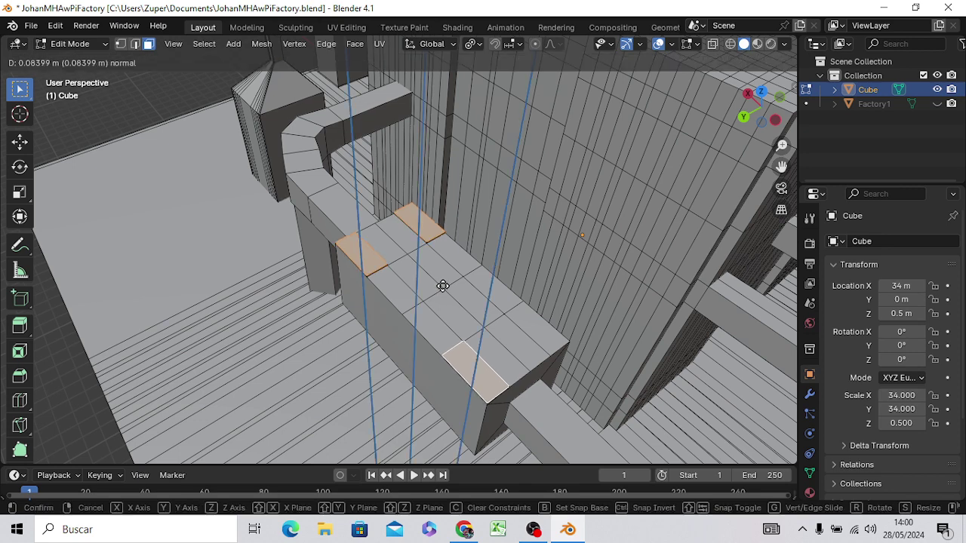
left_click(443, 285)
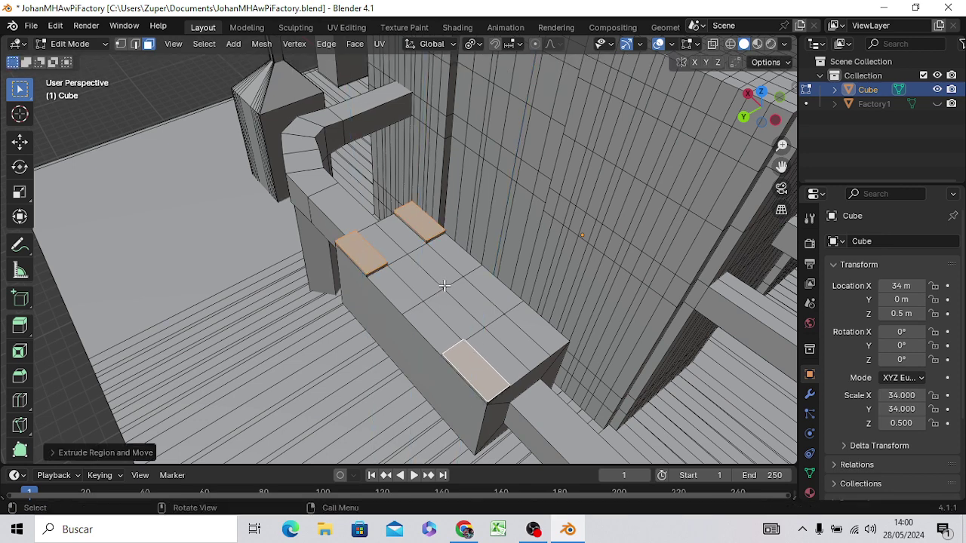
key("ctrl+z")
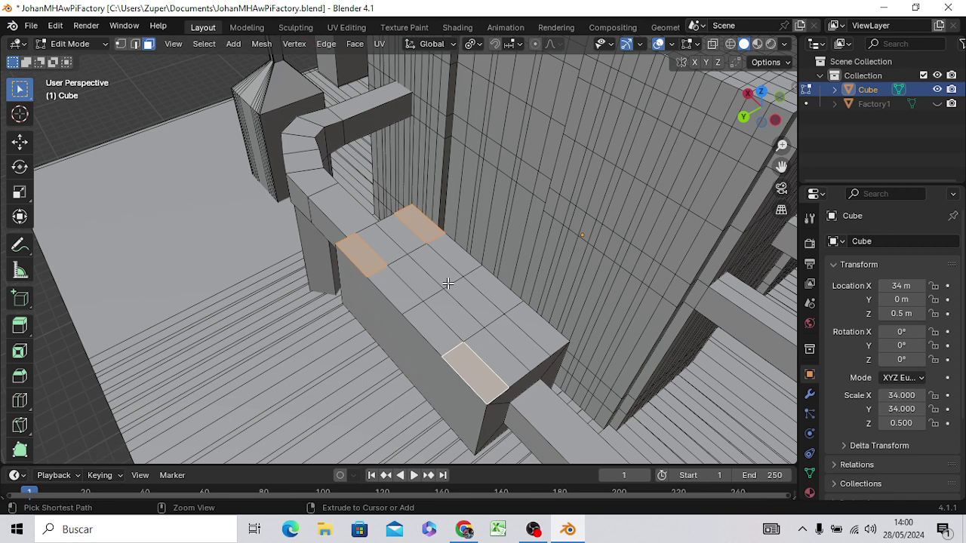
key("ctrl+z")
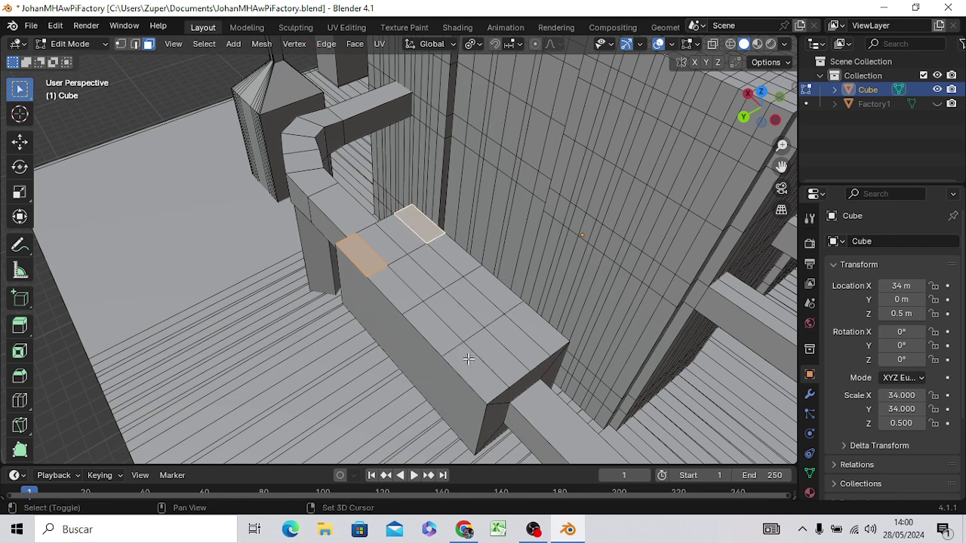
left_click(469, 360, "shift")
left_click(528, 325, "shift")
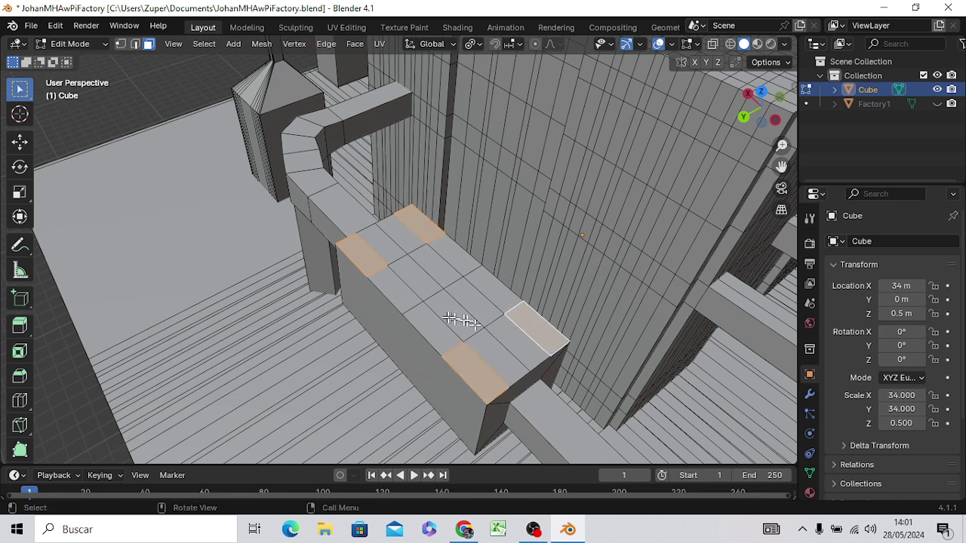
key("e")
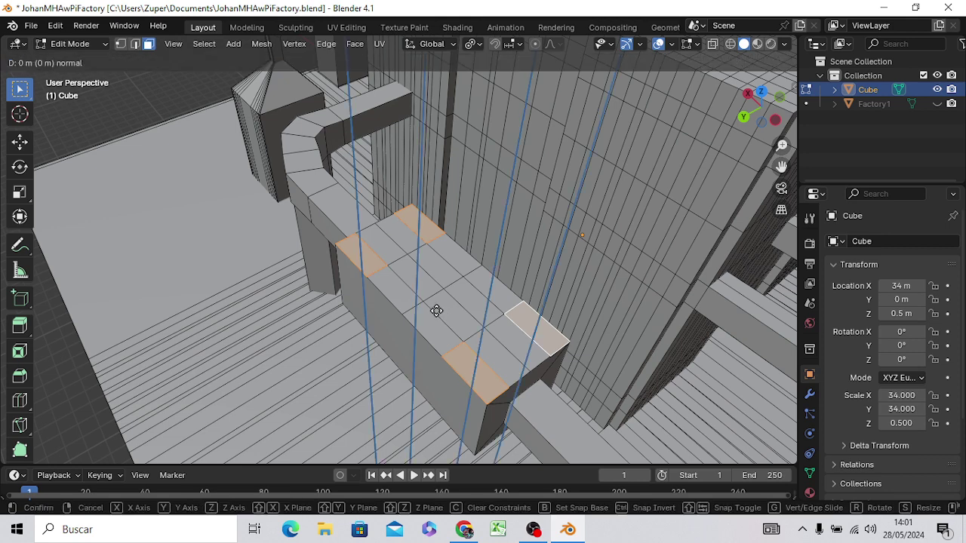
left_click(438, 311)
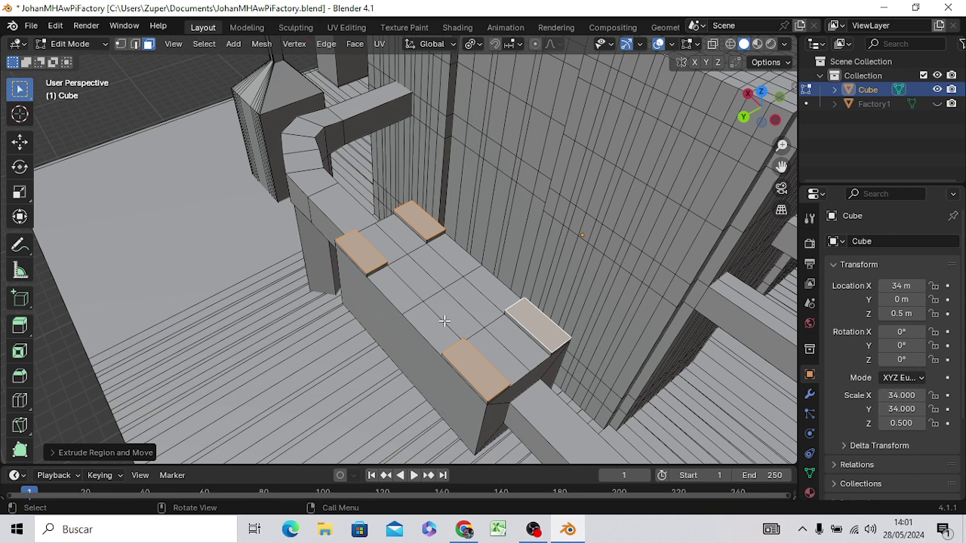
Step: Scale the four faces to 0.457 along X and extrude them 0.76 m up along Z
key("s")
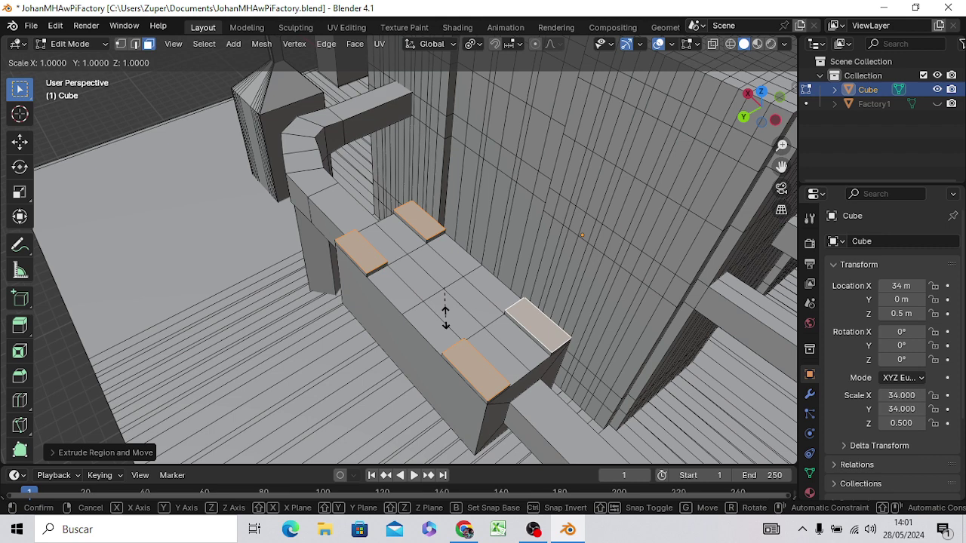
key("y")
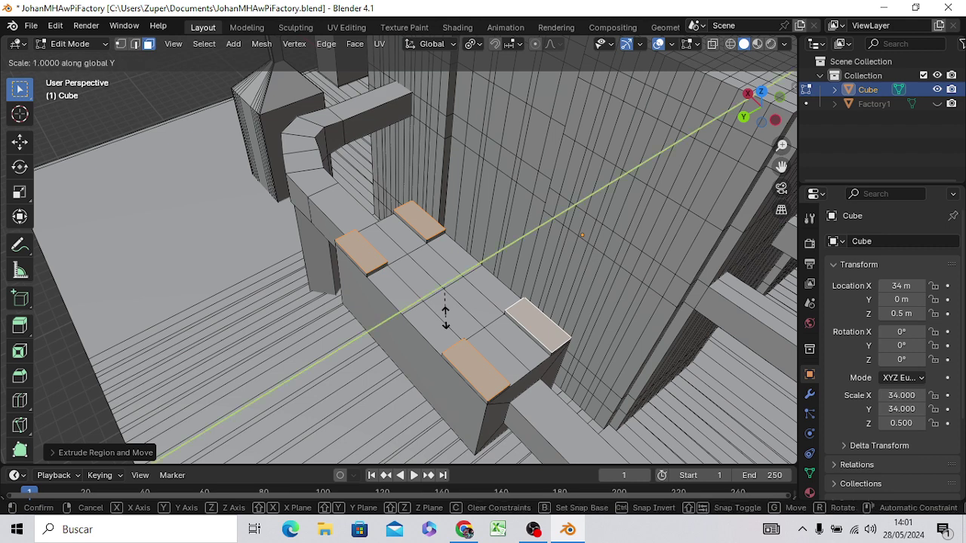
key("x")
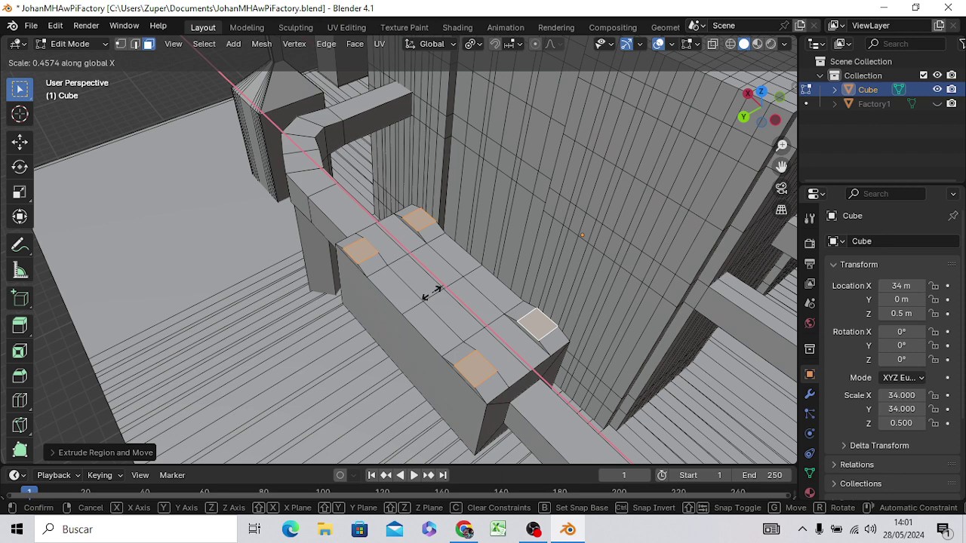
left_click(432, 295)
key("e")
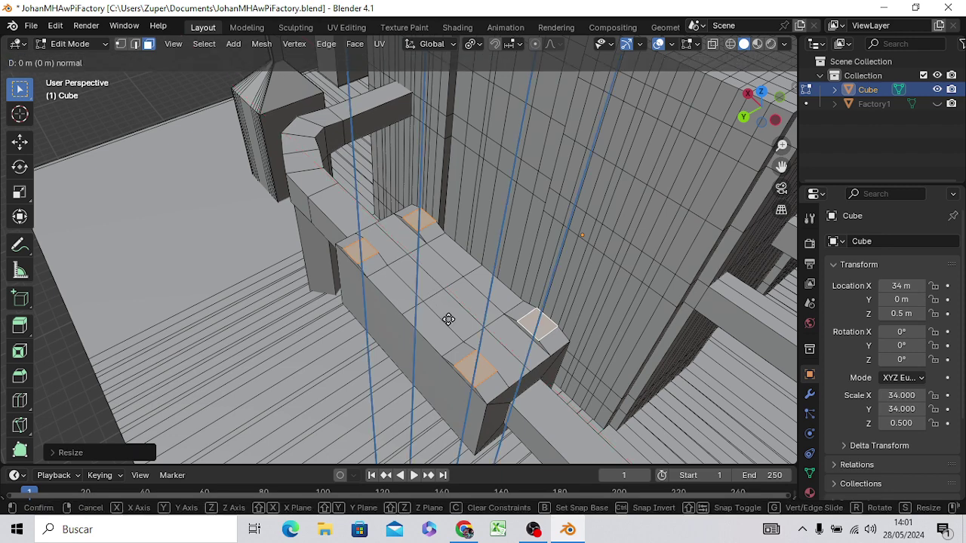
key("c")
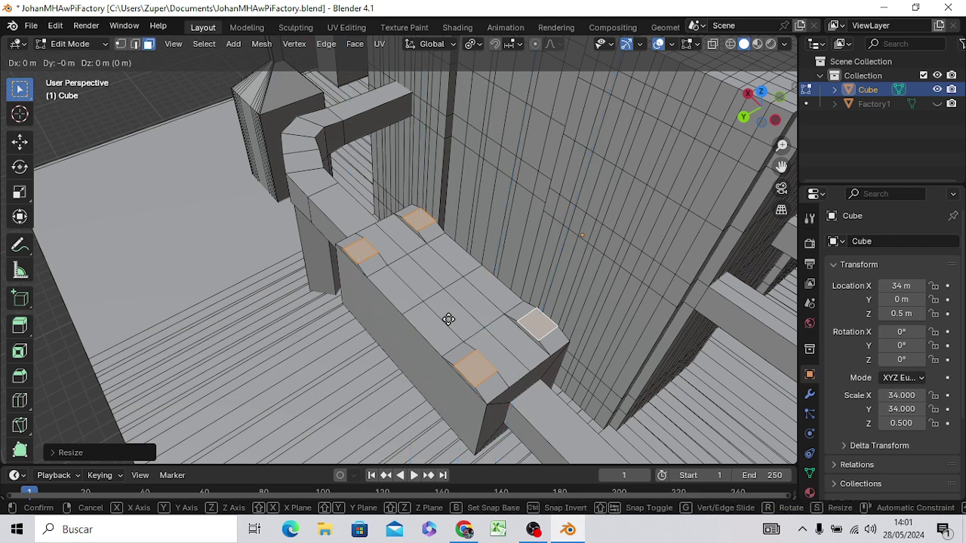
key("z")
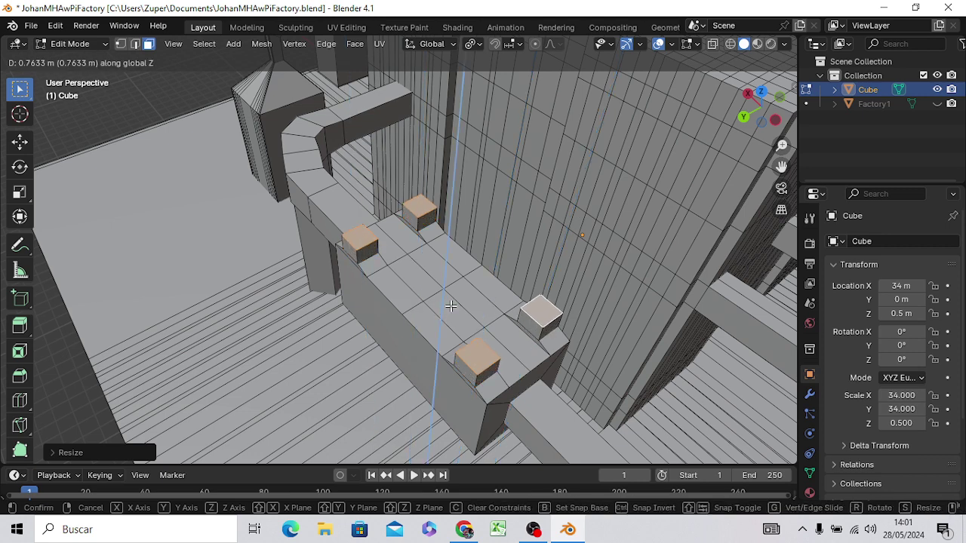
left_click(451, 306)
mouse_move(446, 309)
middle_mouse_down()
mouse_move(496, 262)
mouse_move(364, 268)
middle_mouse_up()
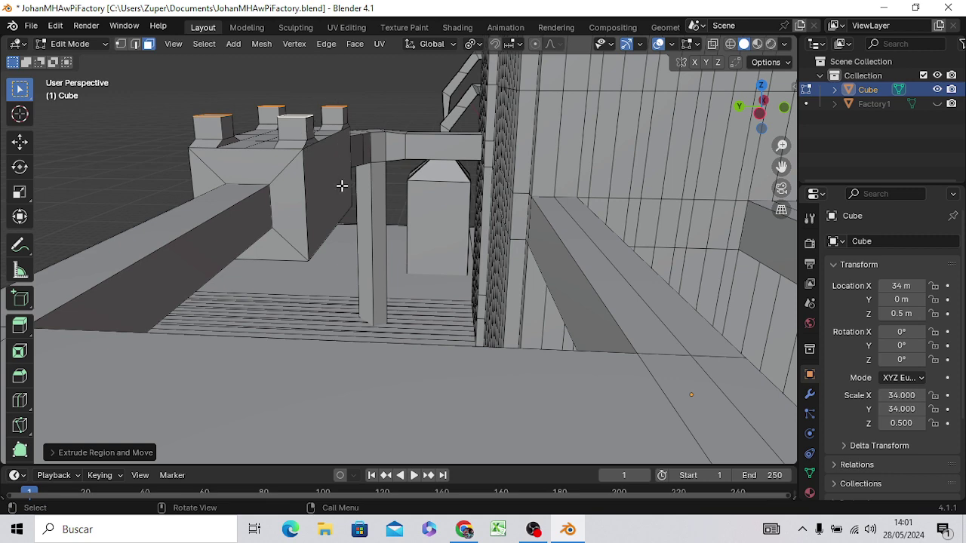
Step: In Right Orthographic view, extrude the stub tops upward five times, the last stage about 2.94 m
key("KP_3")
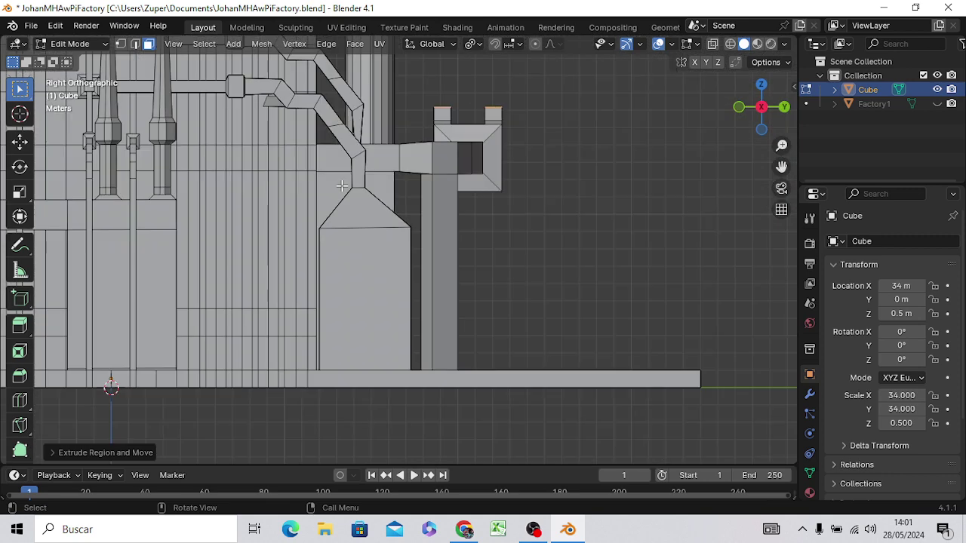
middle_click_drag(533, 121, 533, 276, "shift")
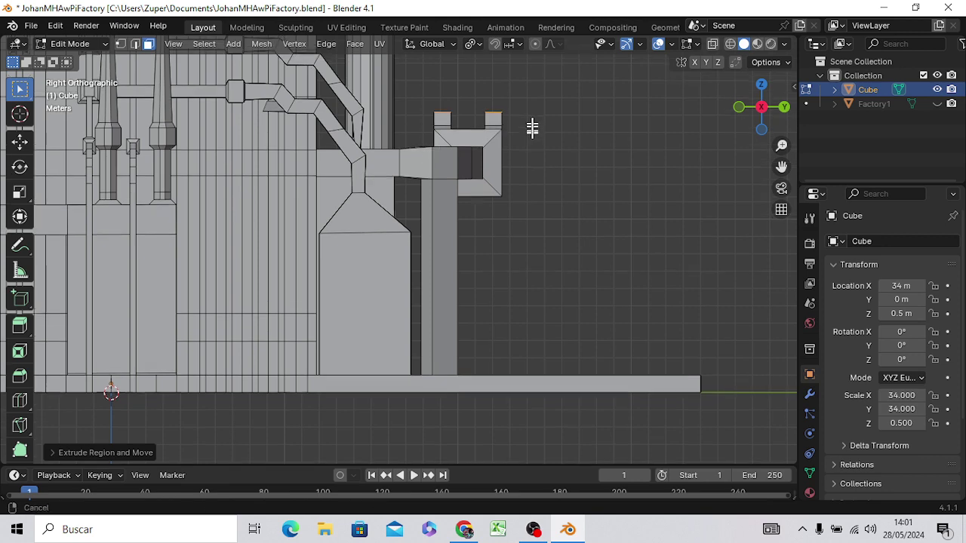
middle_click_drag(532, 230, 526, 316, "shift")
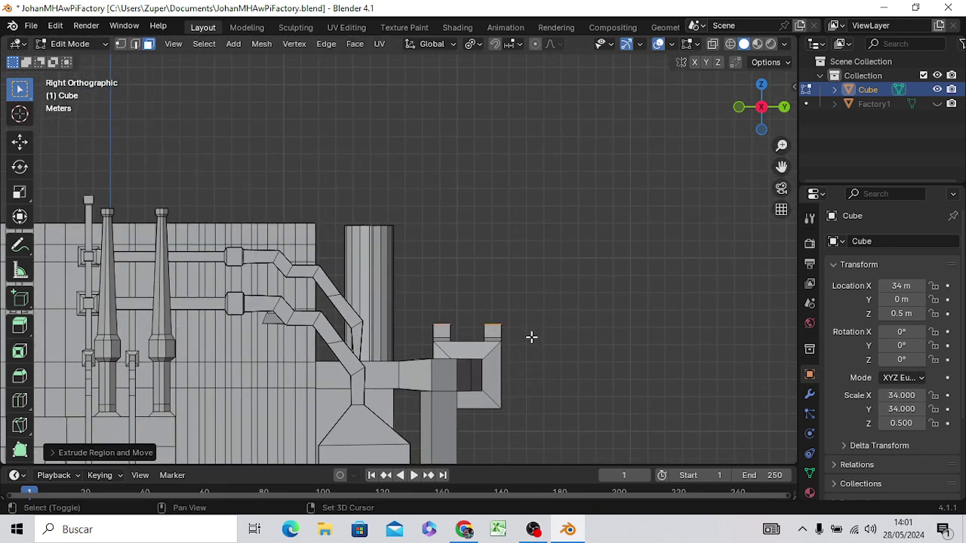
key("e")
left_click(526, 297)
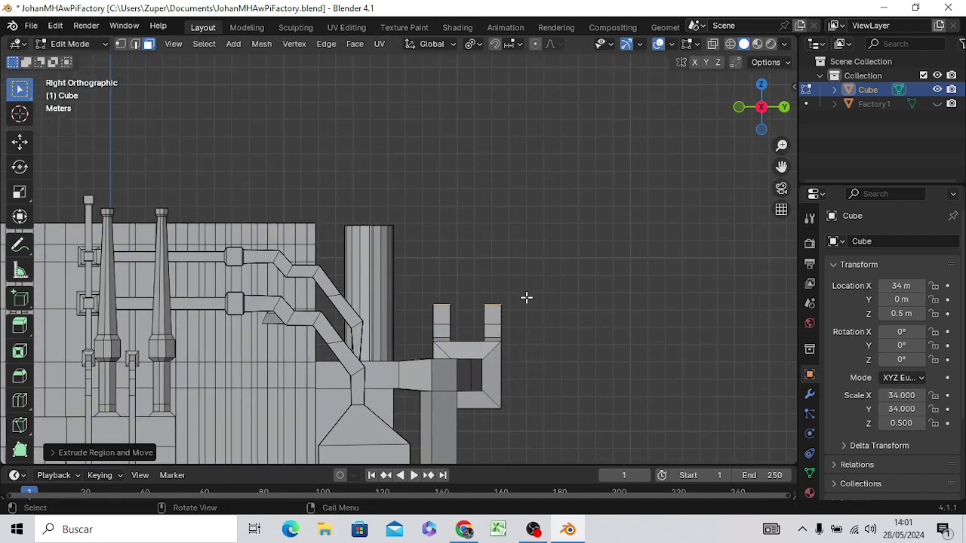
key("e")
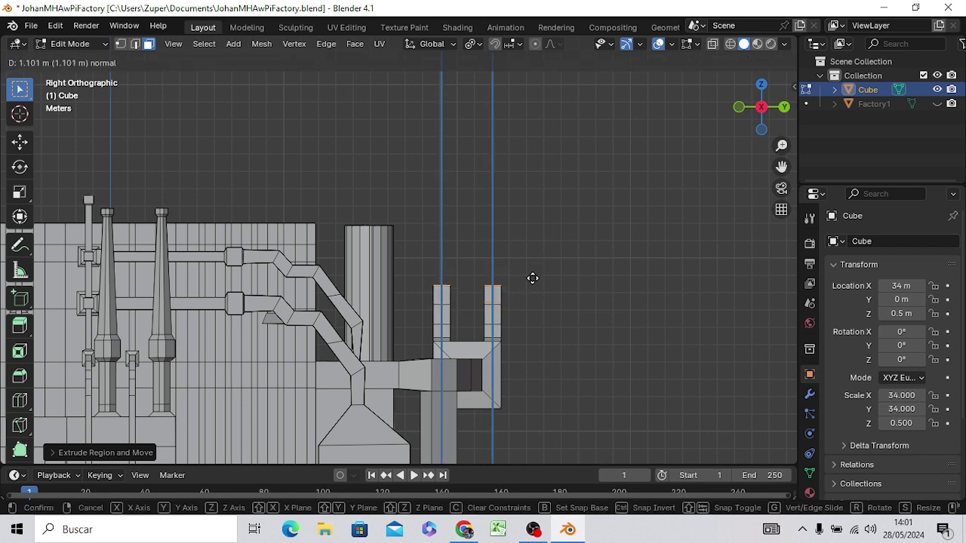
left_click(531, 271)
key("e")
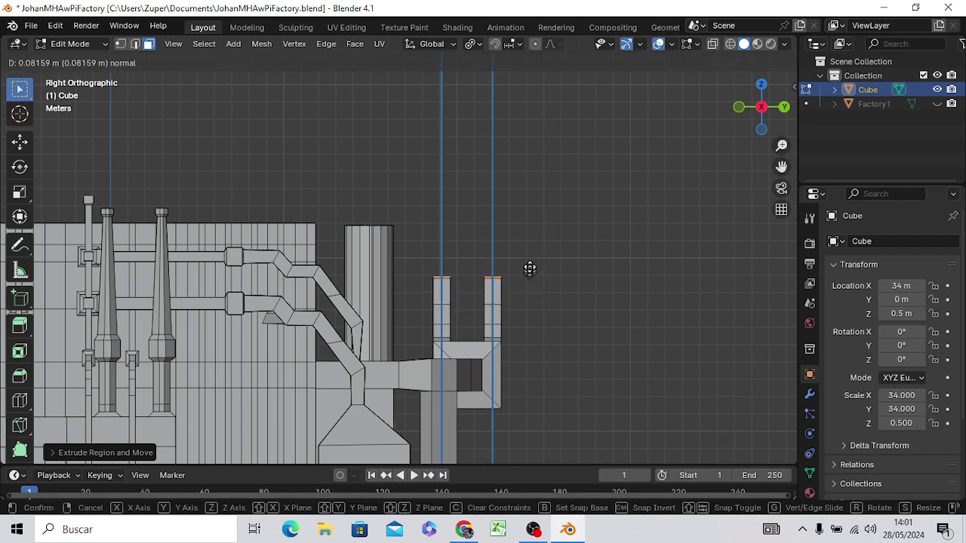
left_click(534, 240)
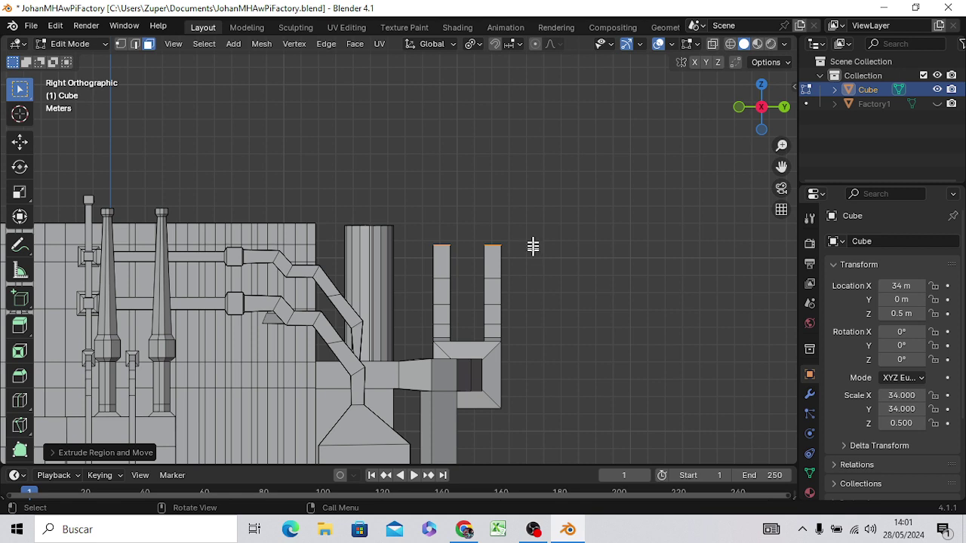
key("e")
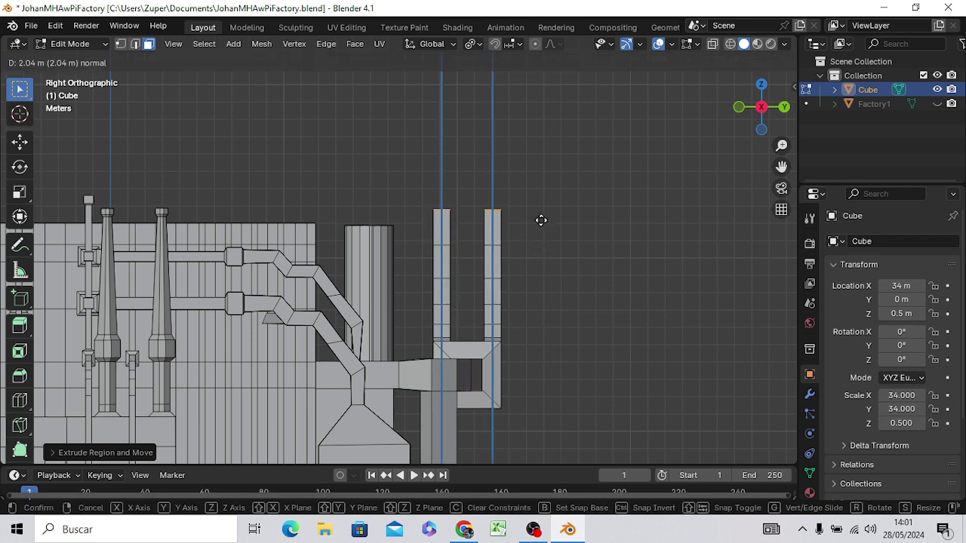
left_click(541, 221)
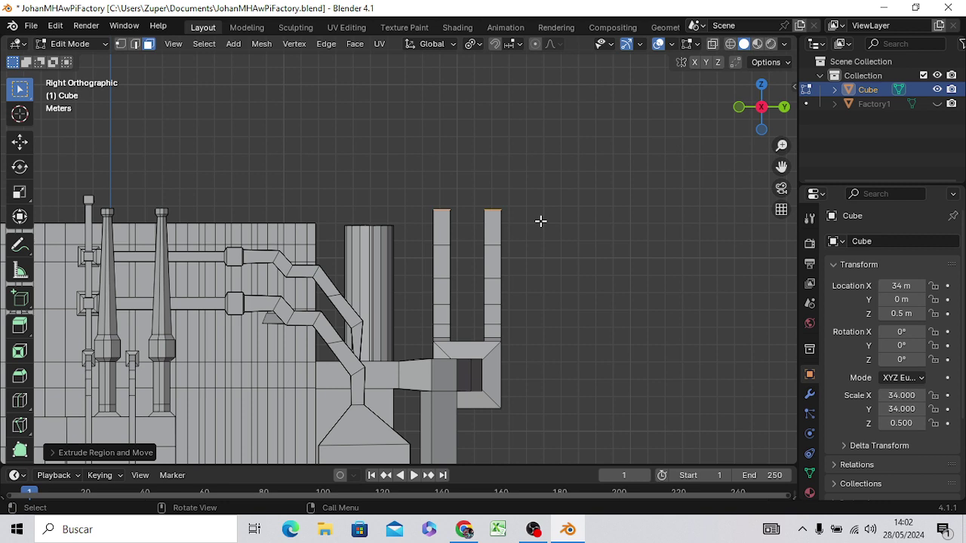
key("e")
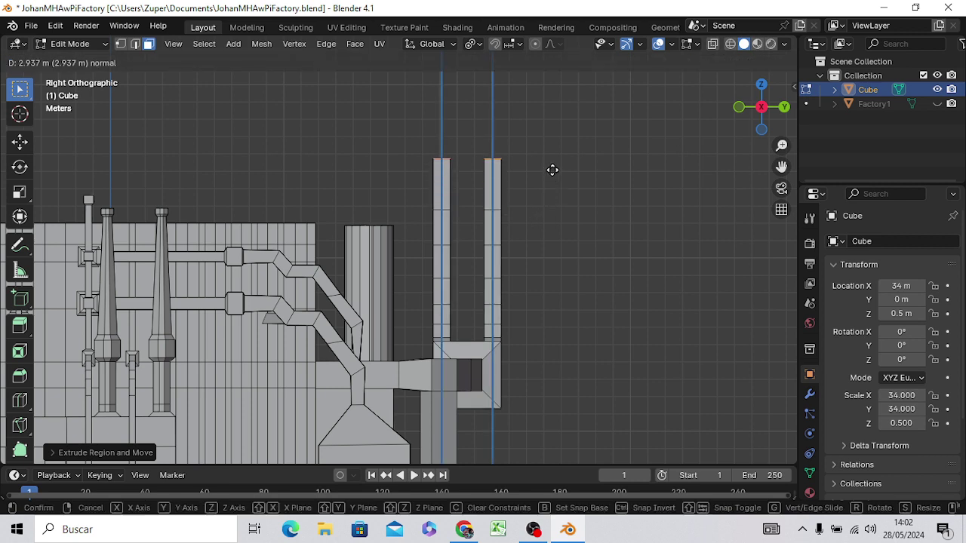
left_click(552, 177)
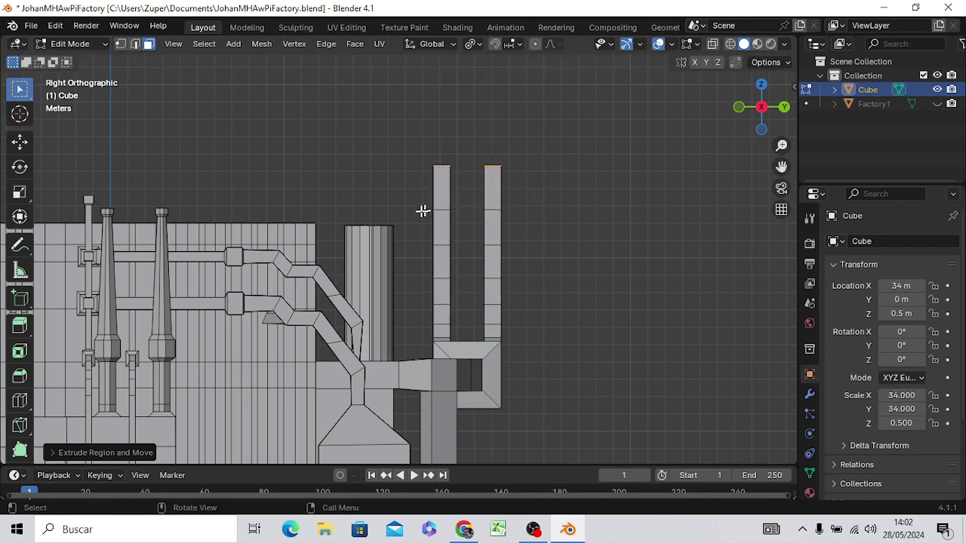
Step: Tilt and resize the stack tops, then extrude them upward and shift them up-left
key("r")
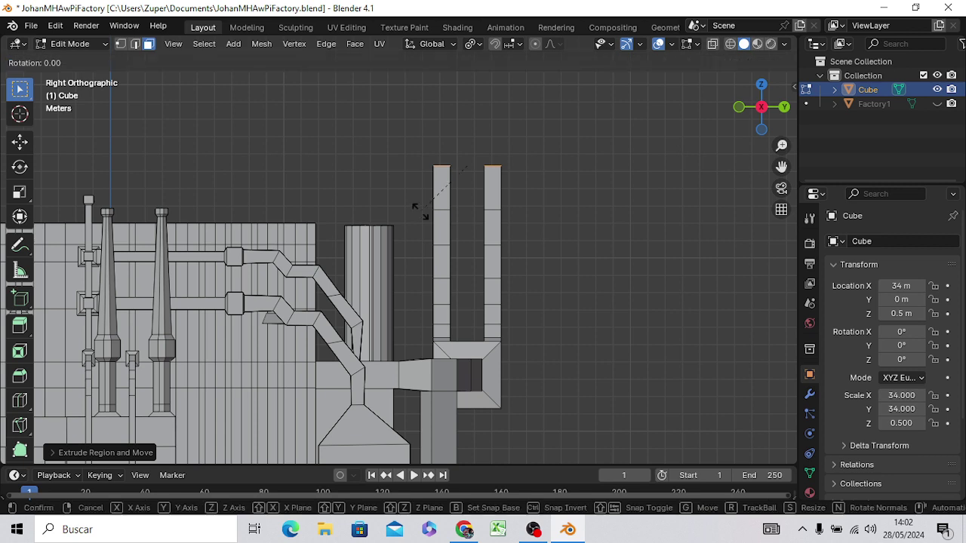
left_click(442, 223)
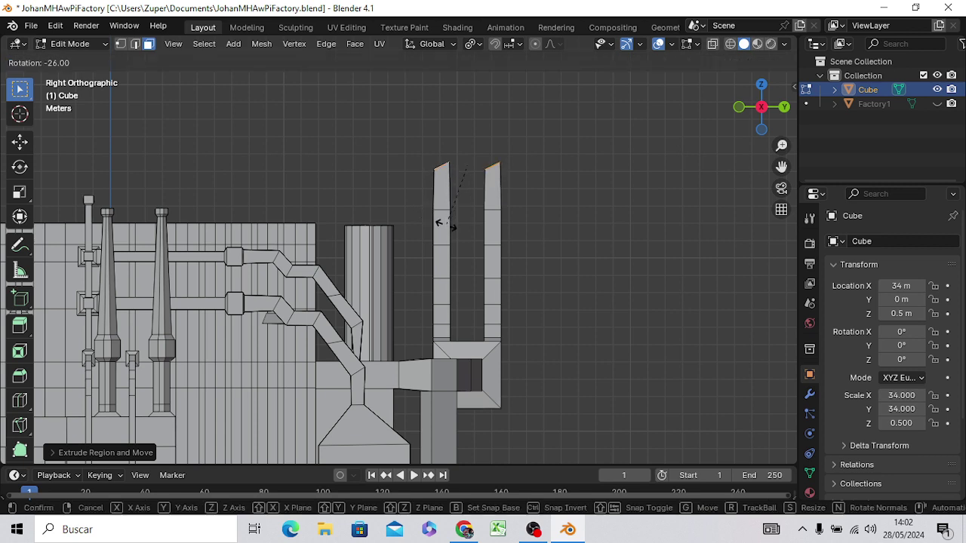
key("s")
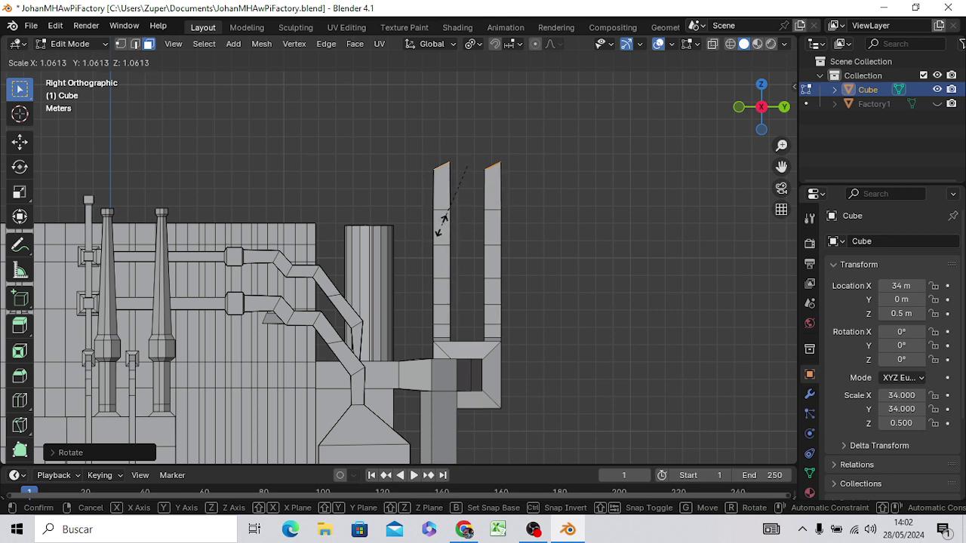
left_click(441, 227)
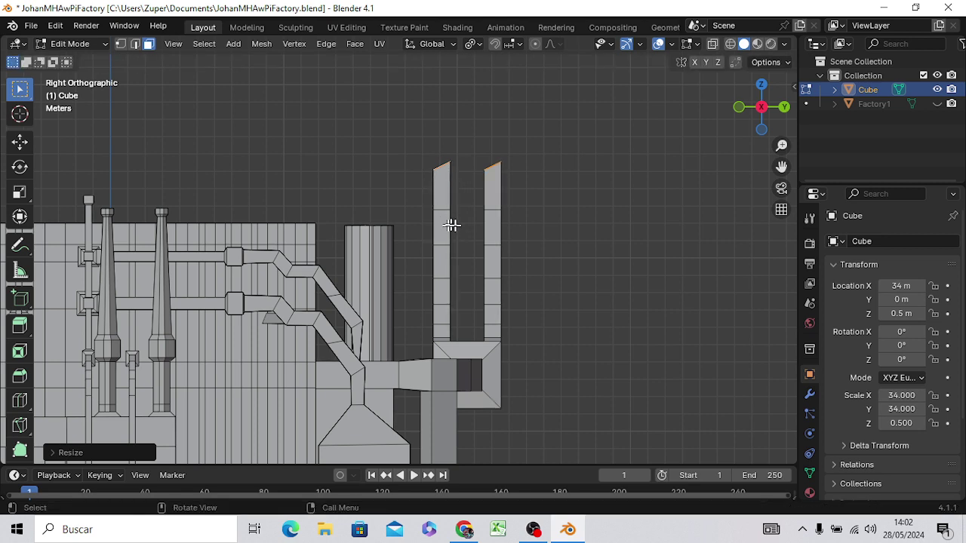
key("e")
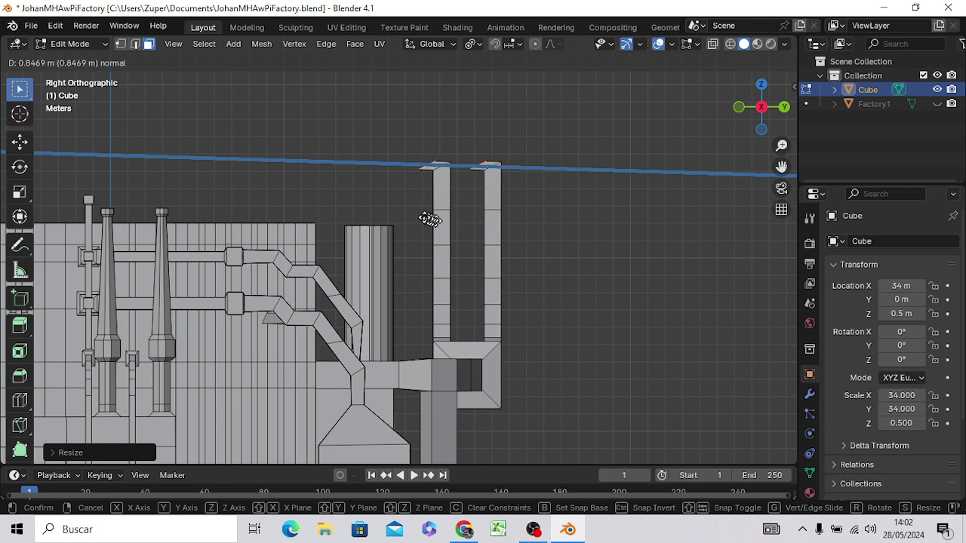
left_click(404, 210)
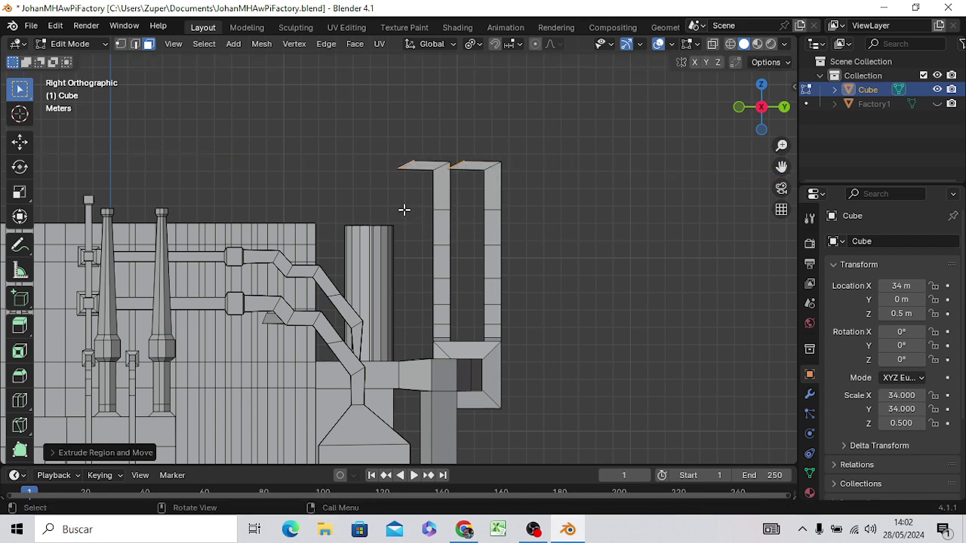
key("g")
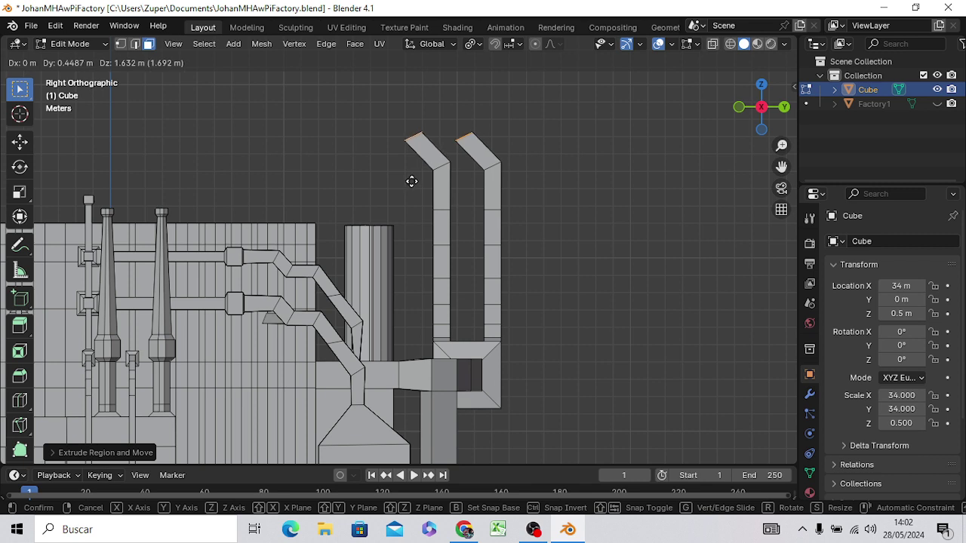
left_click(411, 181)
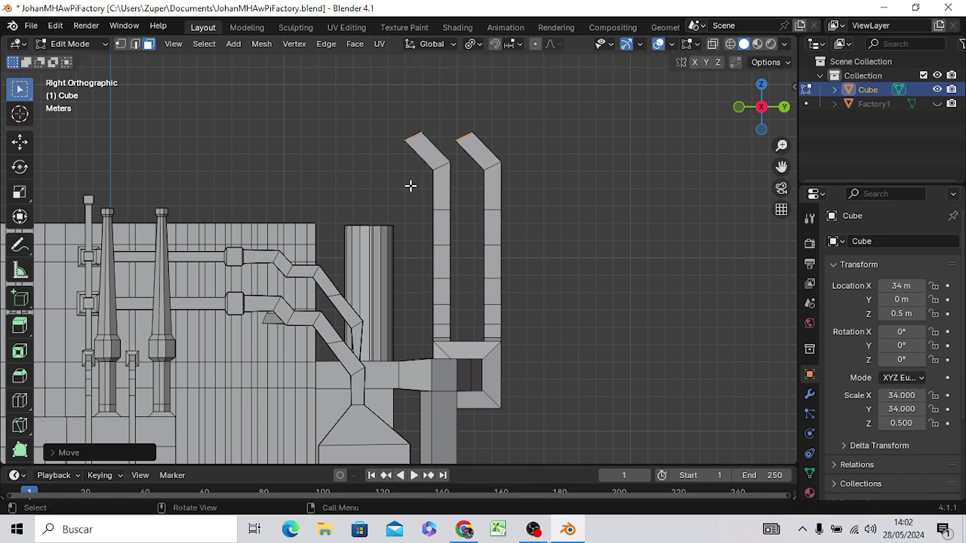
Step: Add another section, tilt the ends left, and extend them along Y into curved hooks
key("e")
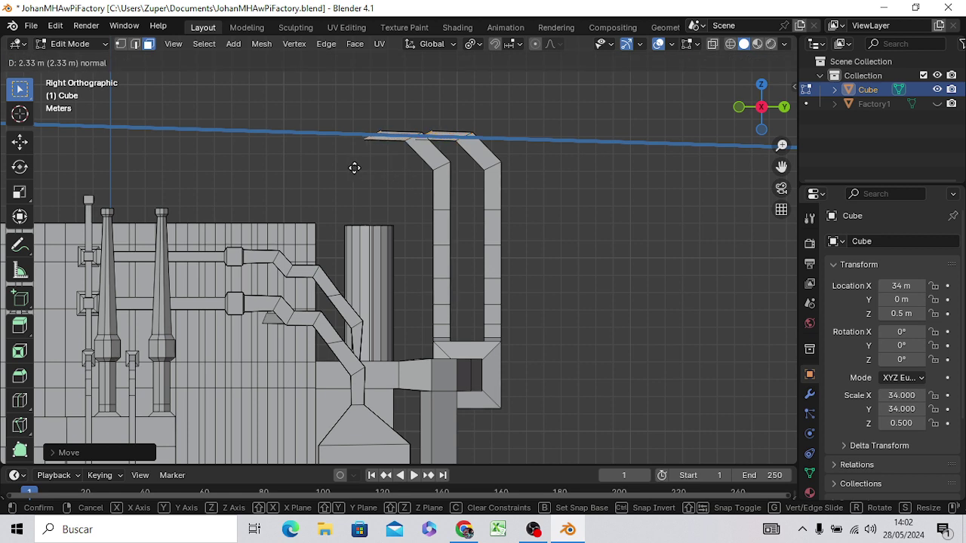
left_click(354, 168)
key("g")
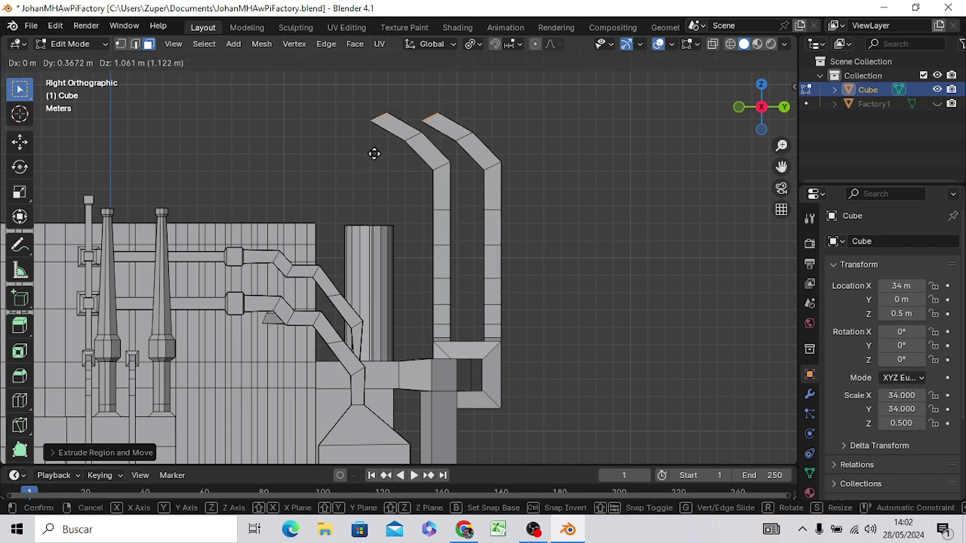
left_click(368, 151)
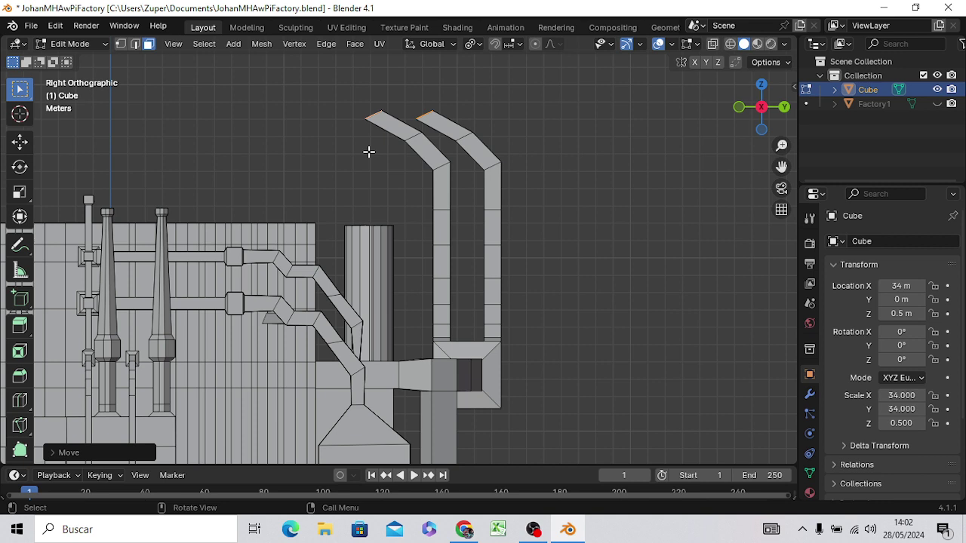
key("r")
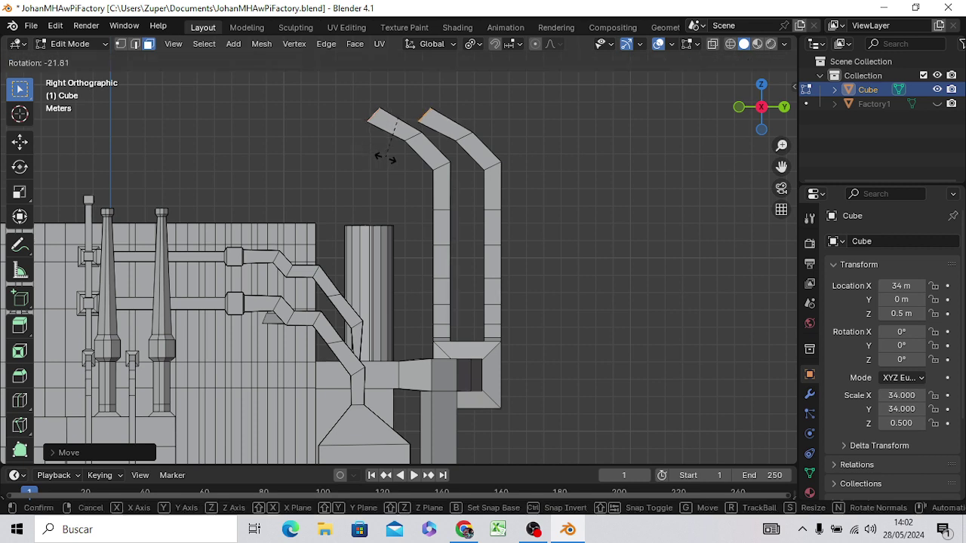
left_click(385, 156)
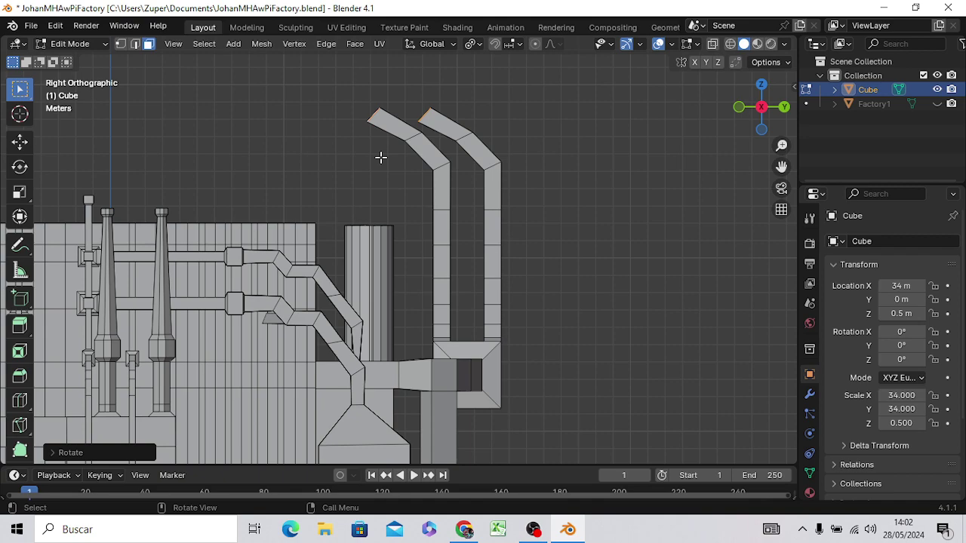
key("g")
key("y")
key("y")
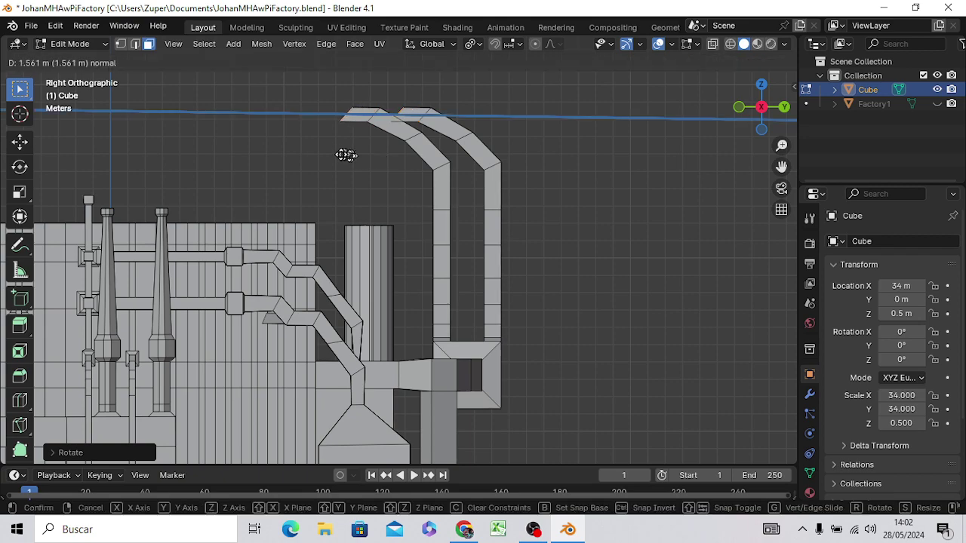
left_click(326, 153)
mouse_move(326, 153)
middle_mouse_down()
mouse_move(269, 256)
mouse_move(343, 187)
middle_mouse_up()
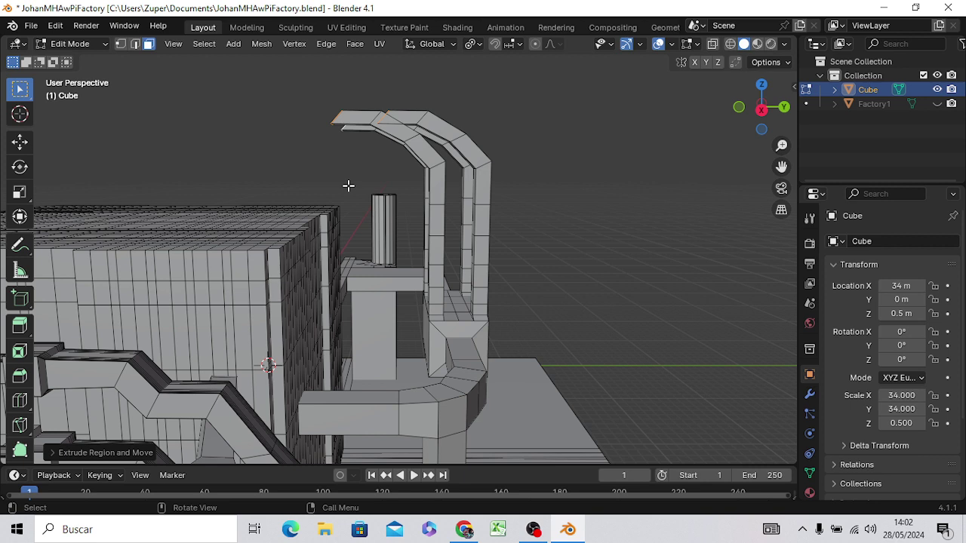
key("g")
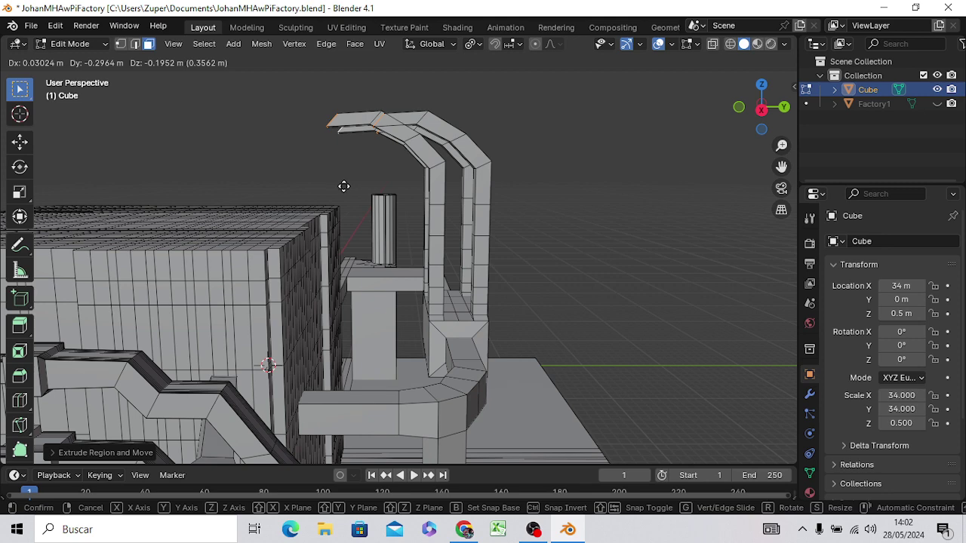
left_click(341, 185)
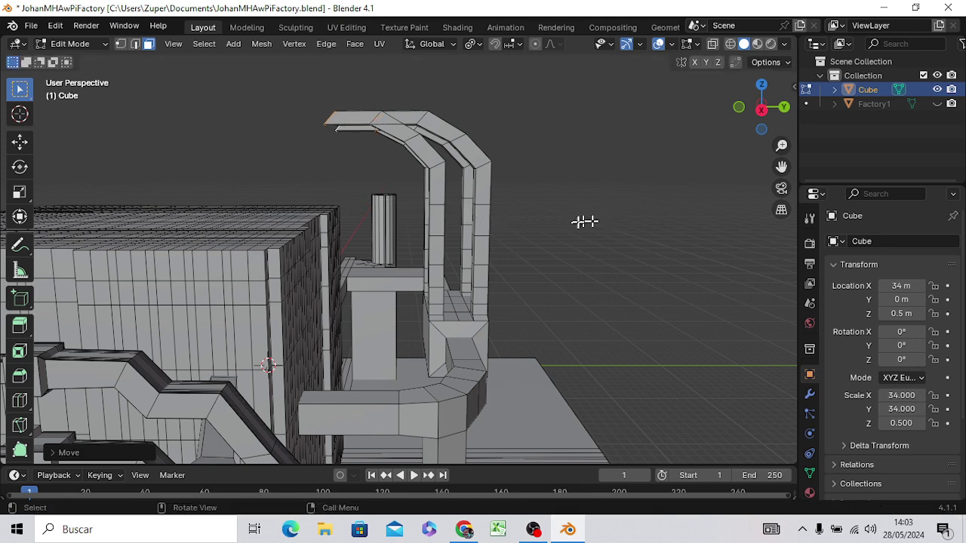
Step: Select only the left pipe's end face and return to Right Orthographic view
middle_click_drag(584, 221, 747, 258)
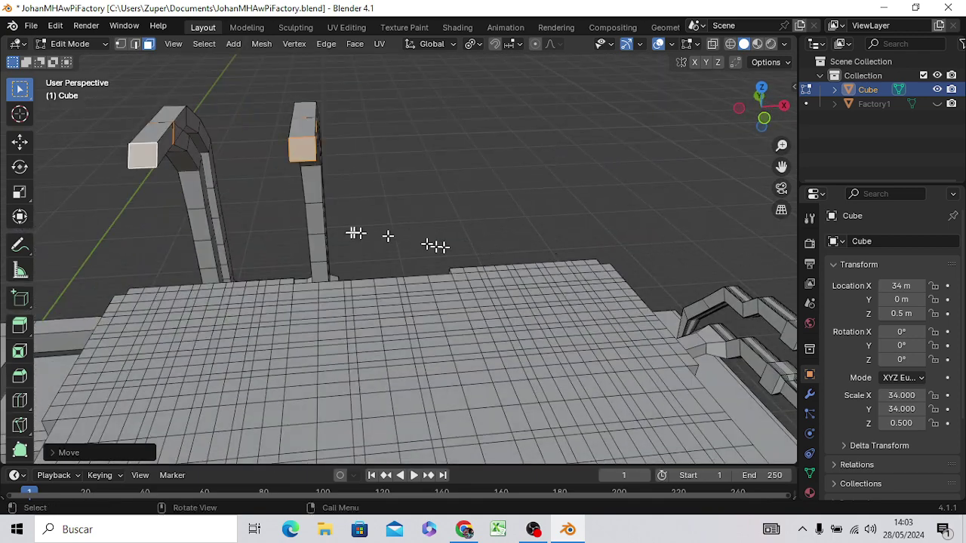
left_click(133, 157)
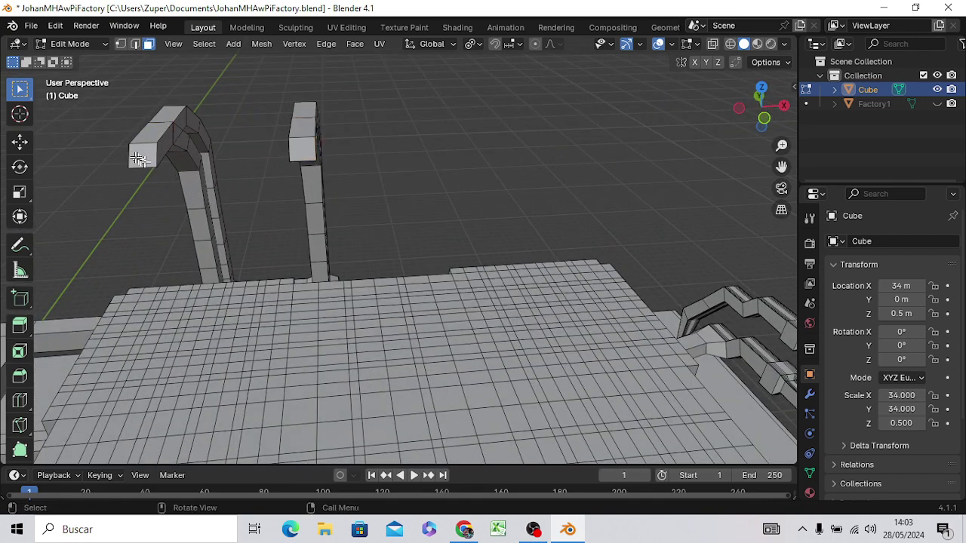
left_click(150, 162)
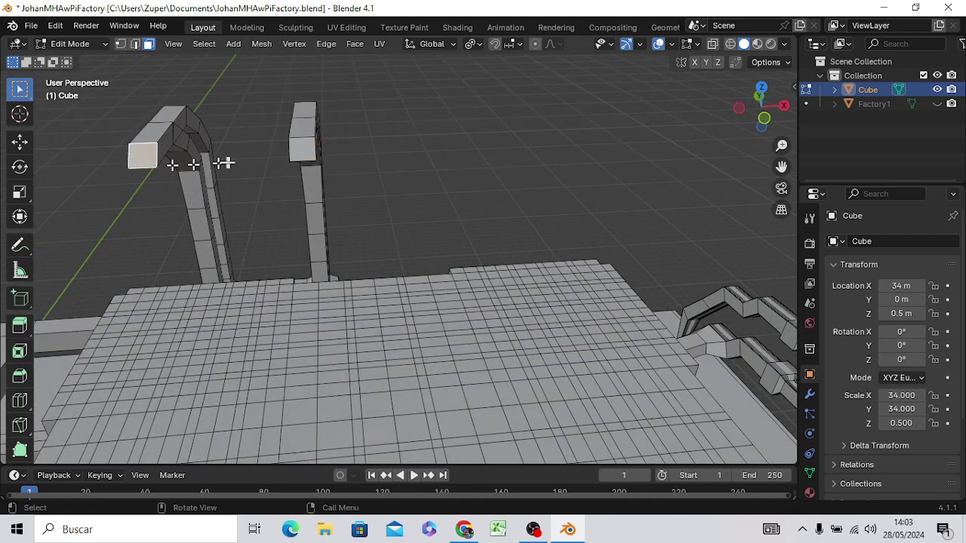
left_click(299, 152, "shift")
key("ctrl+z")
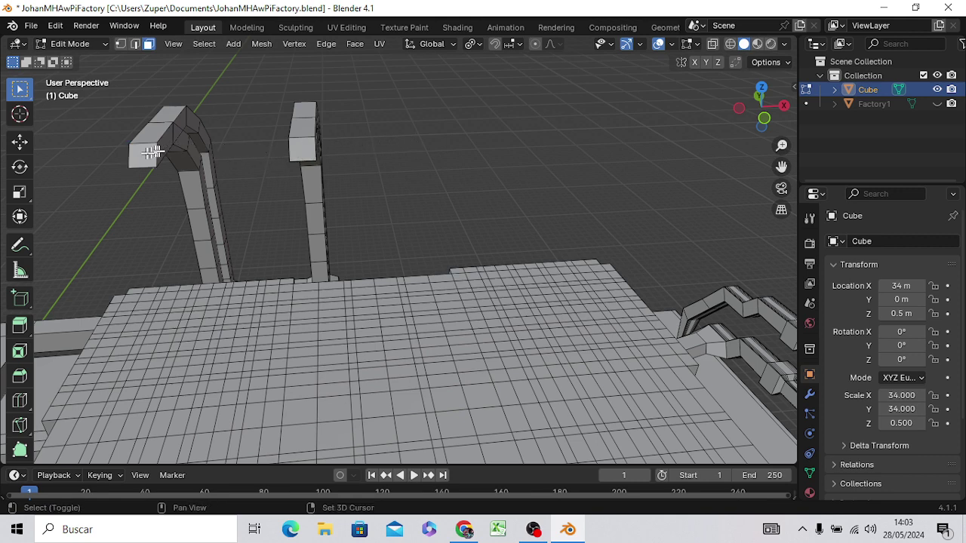
left_click(151, 154, "shift")
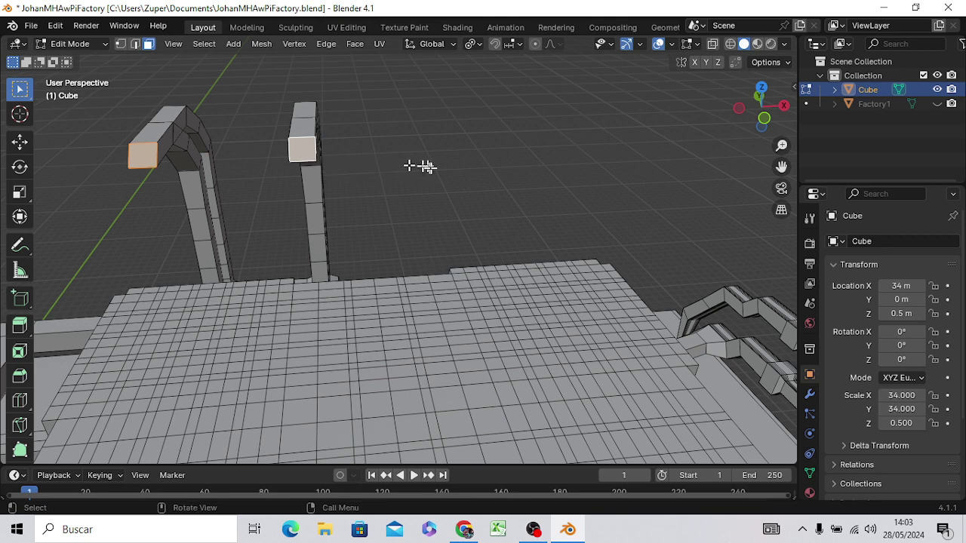
key("KP_3")
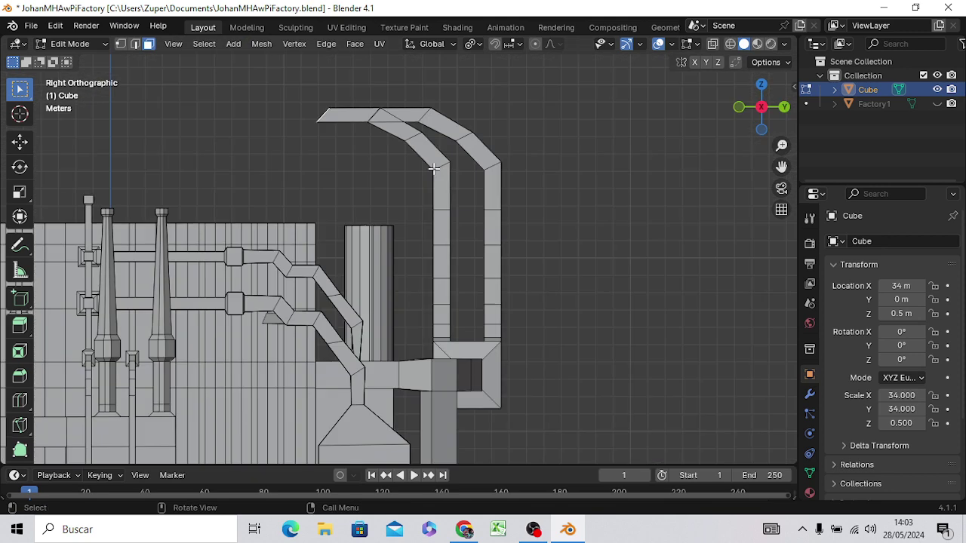
Step: Tilt the selected pipe-end face, refine its angle, and scale it slightly smaller
key("r")
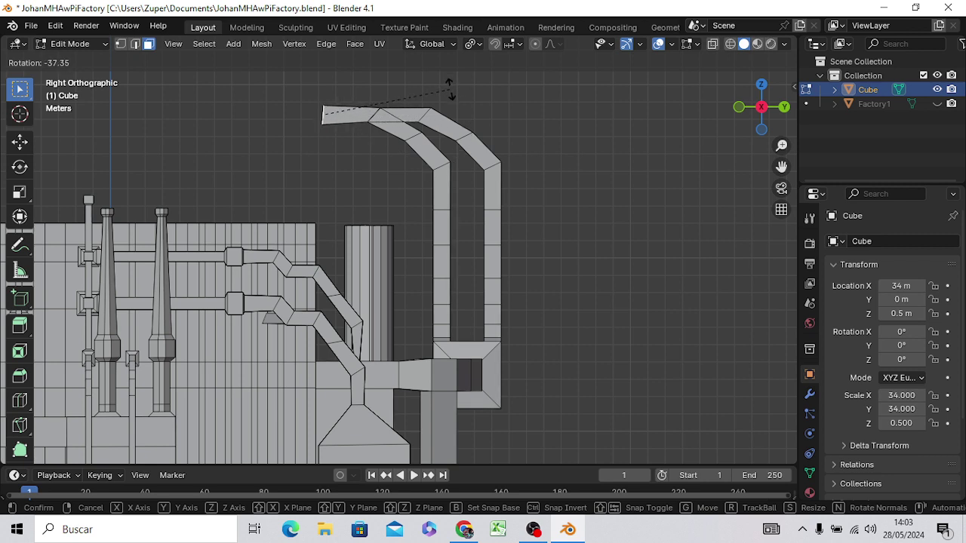
left_click(448, 91)
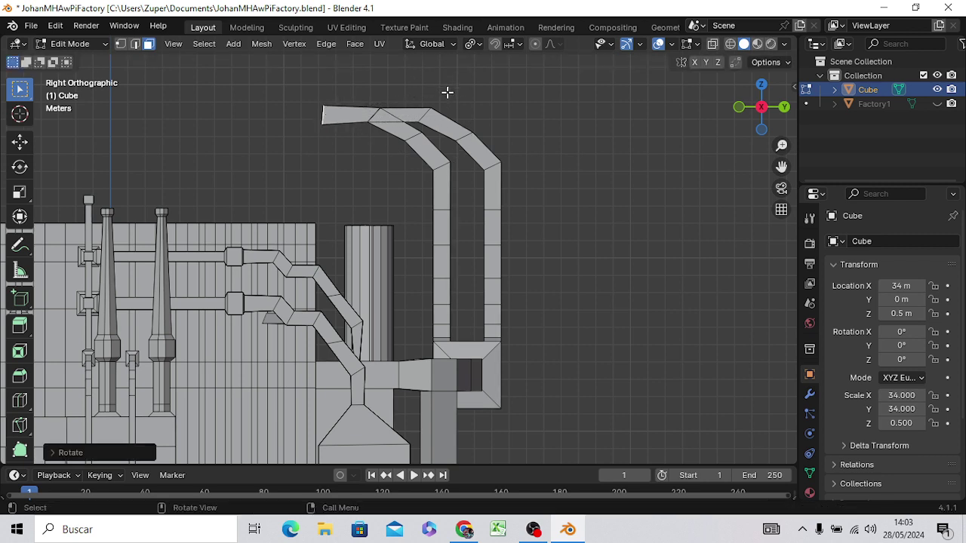
key("r")
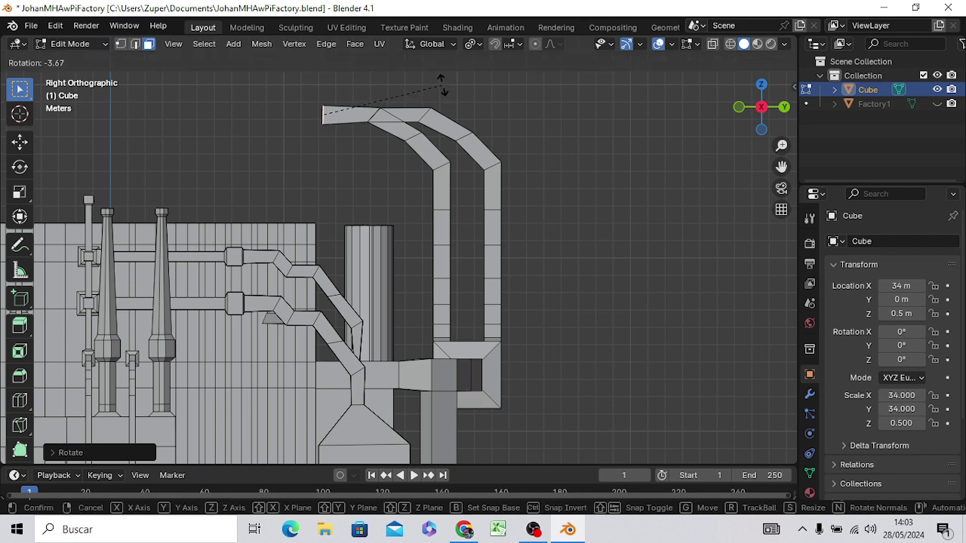
left_click(444, 89)
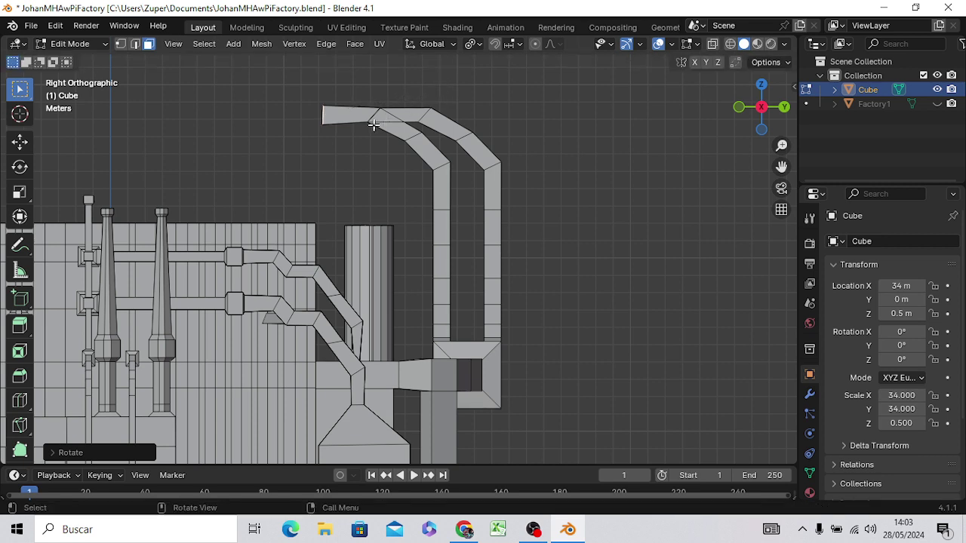
key("s")
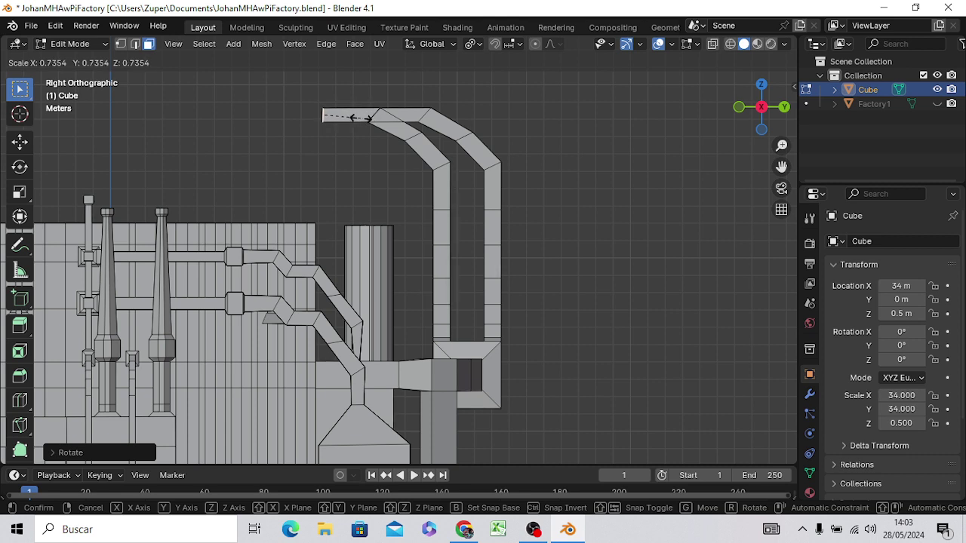
left_click(360, 117)
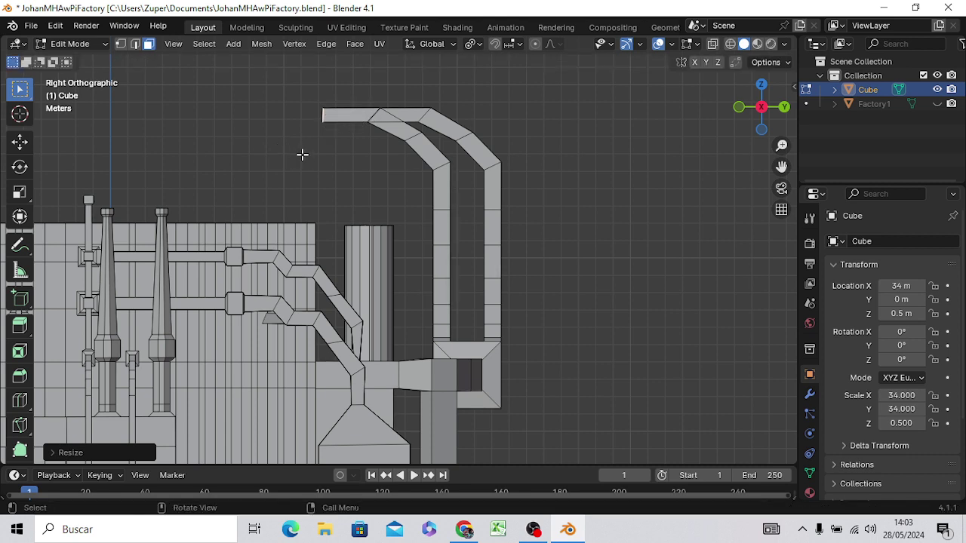
Step: Extrude the pipe far left across the roof, add a short section, and angle its tip downward
key("e")
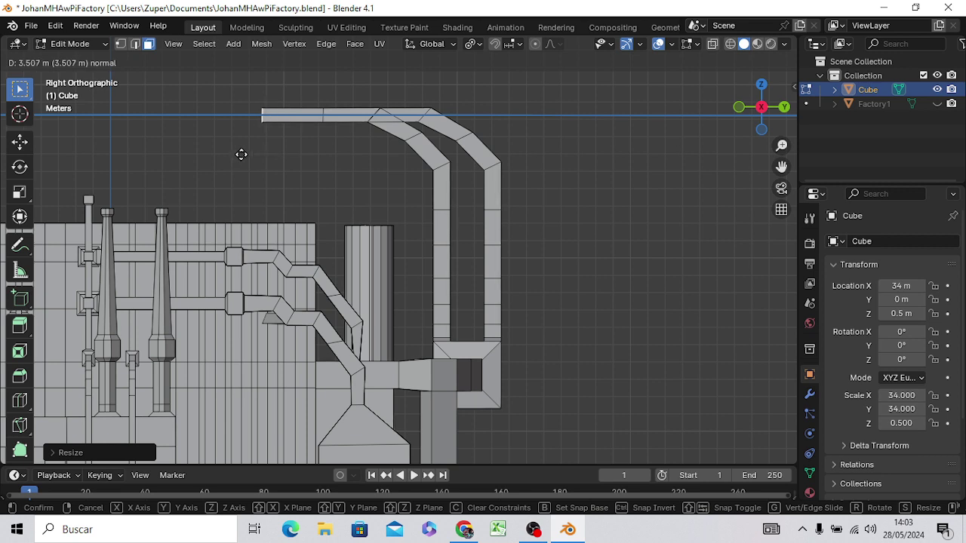
left_click(140, 155)
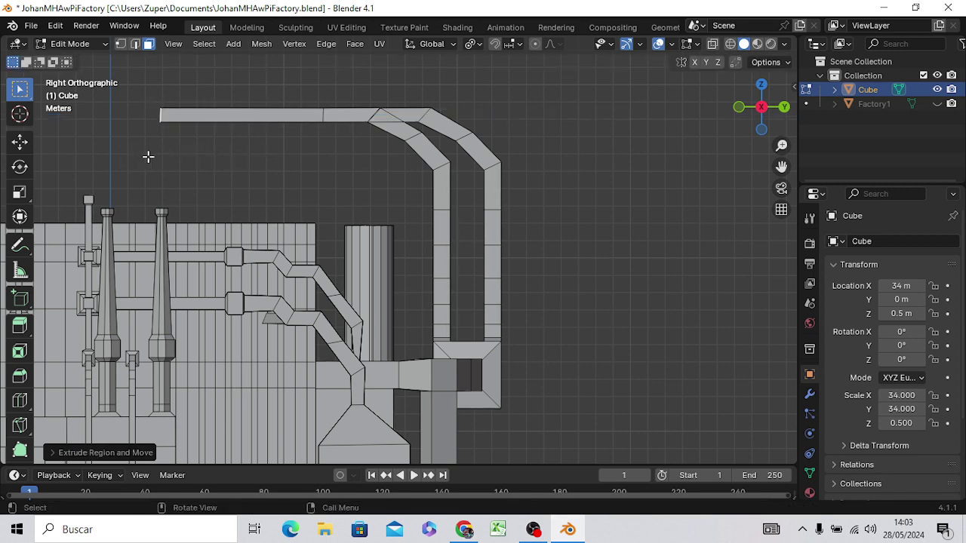
key("e")
left_click(131, 158)
key("r")
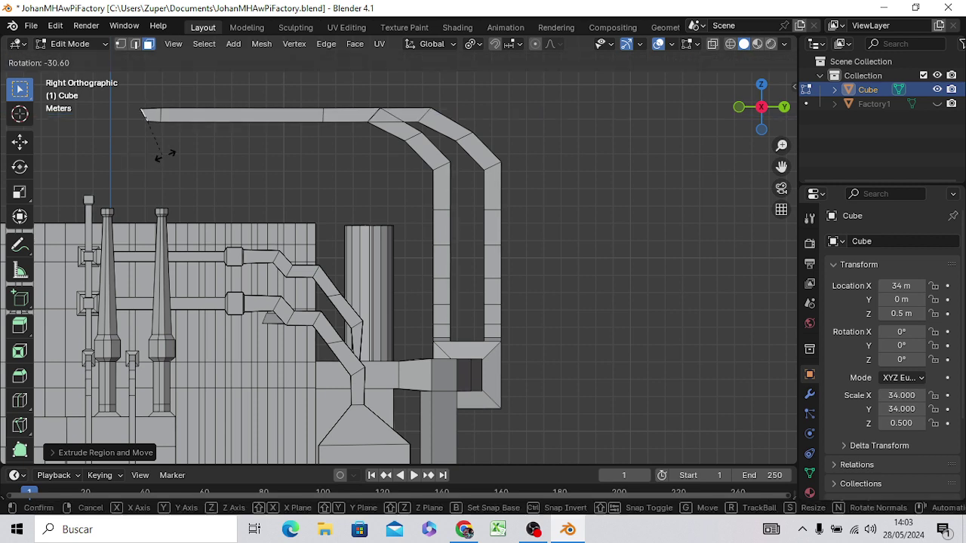
left_click(162, 154)
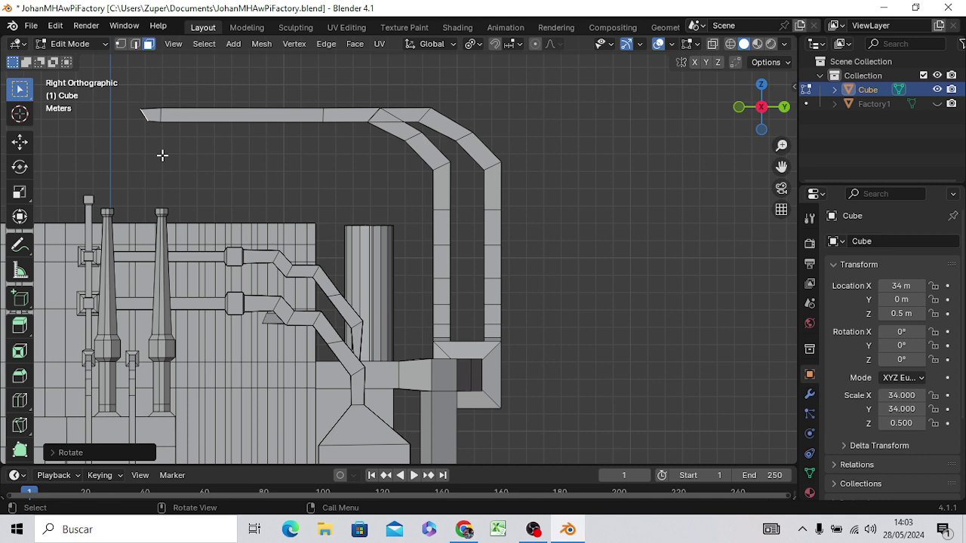
key("g")
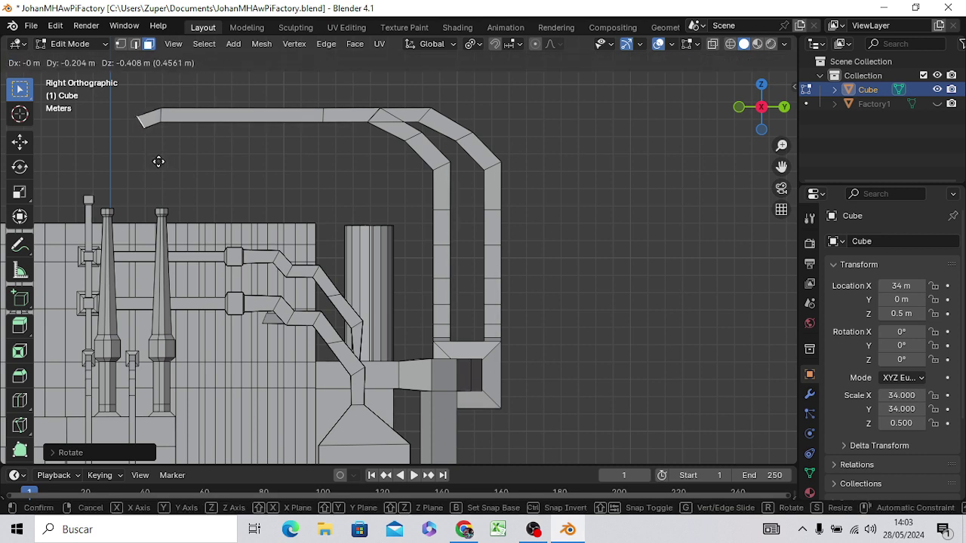
left_click(158, 162)
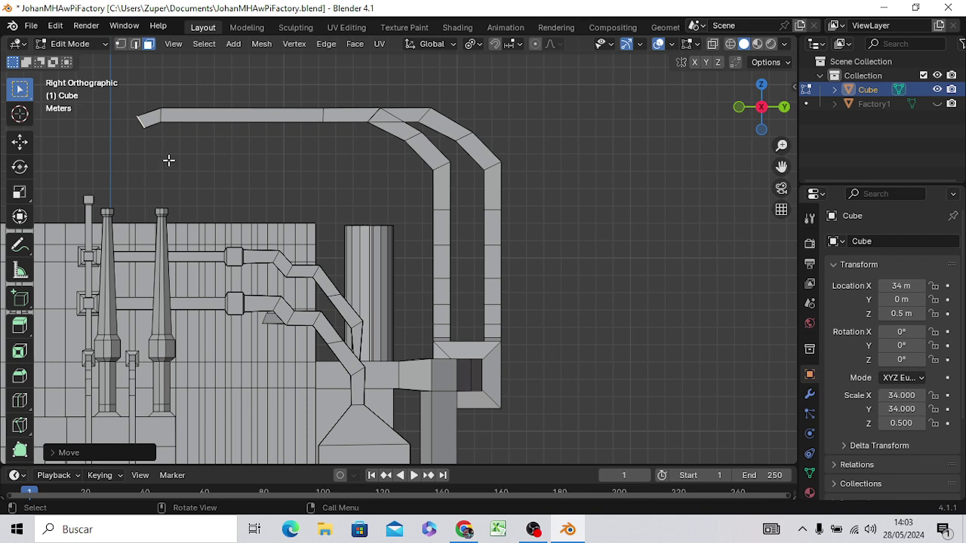
Step: Push the pipe end further left, lower it, and rotate it to start the bend
key("g")
key("z")
key("z")
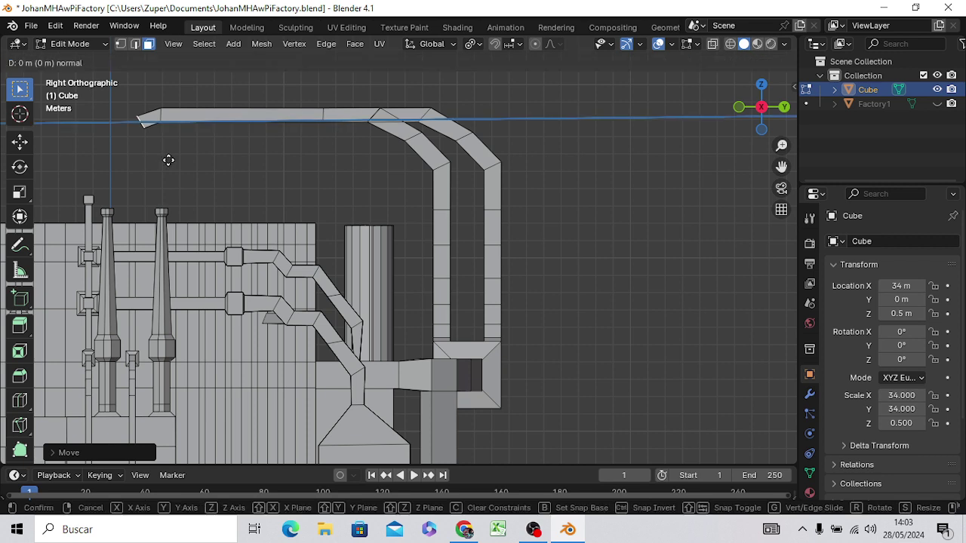
left_click(140, 163)
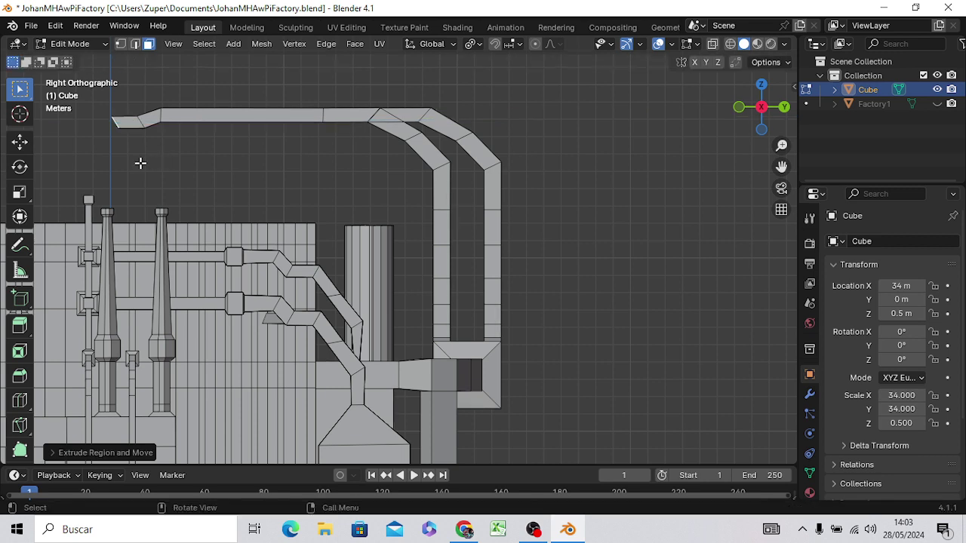
key("g")
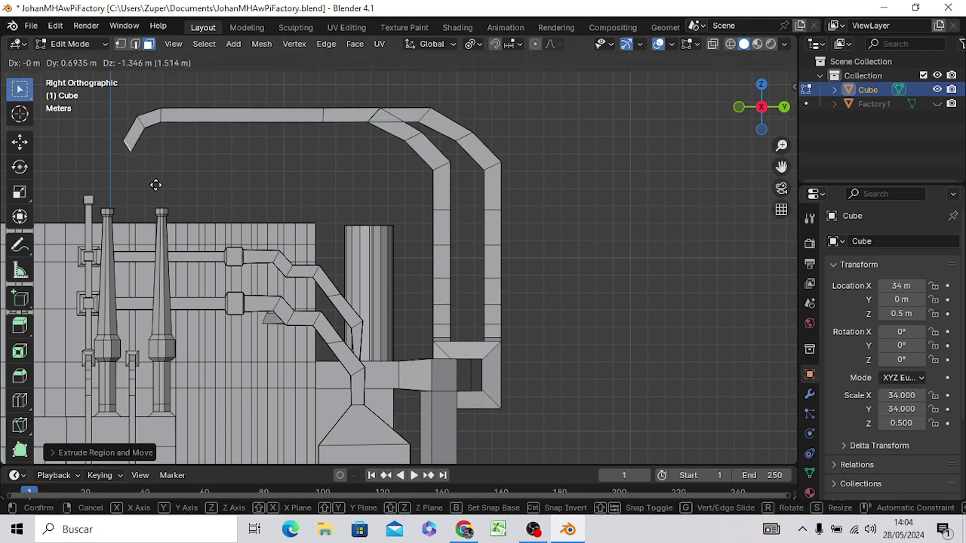
left_click(158, 184)
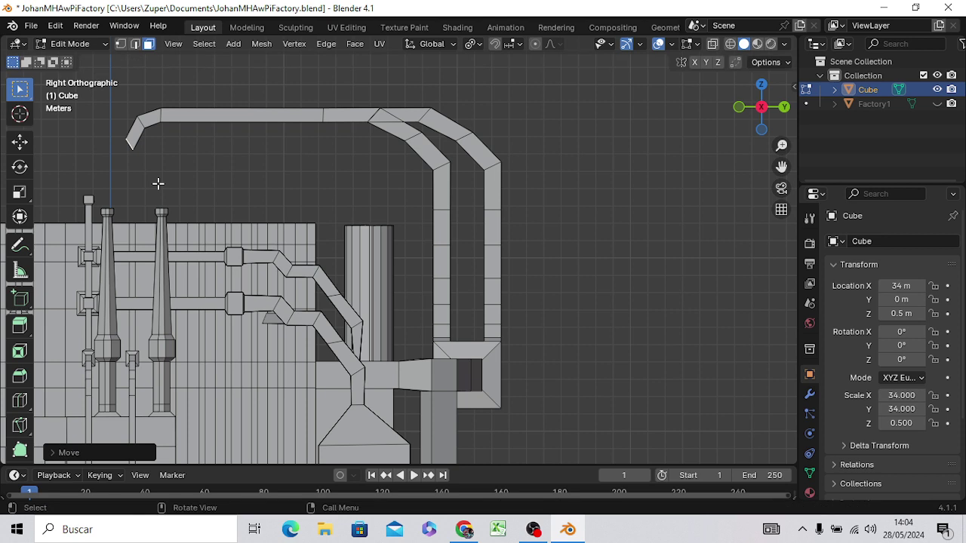
key("r")
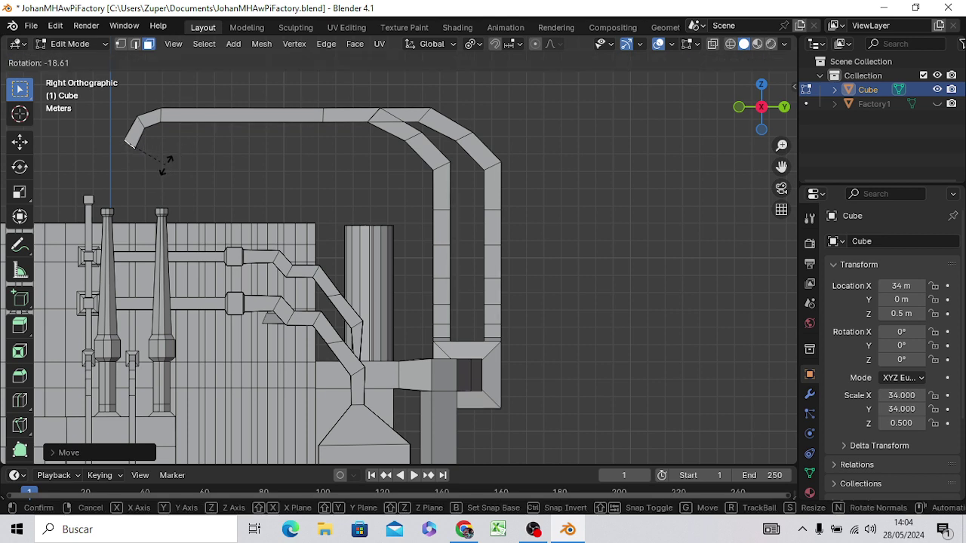
left_click(164, 164)
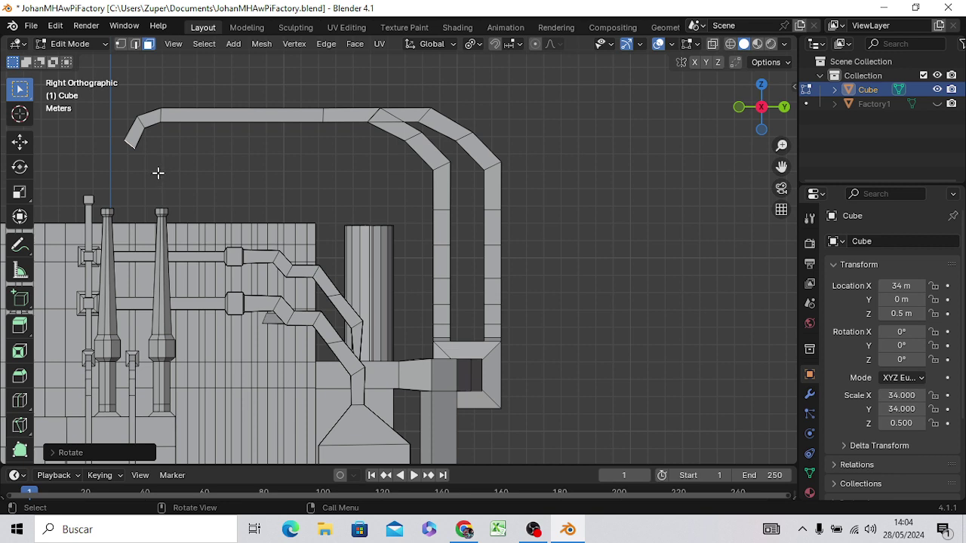
Step: Shift the pipe end again, pull it further down, and turn it to face downward
key("g")
key("z")
key("z")
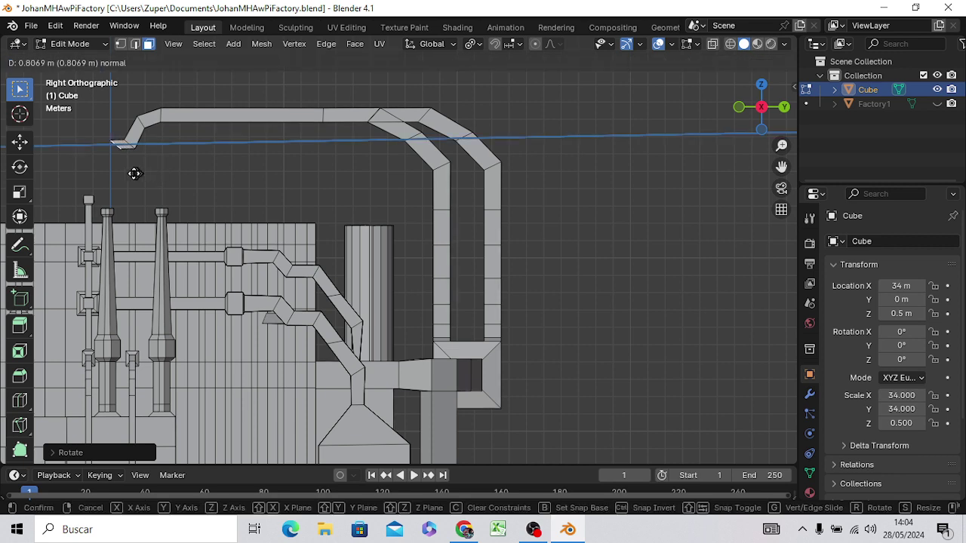
left_click(121, 174)
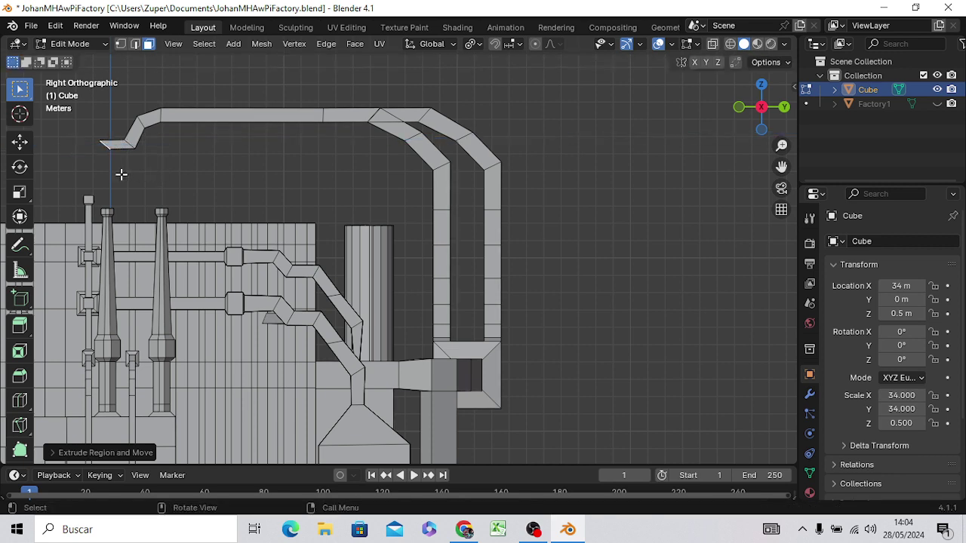
key("g")
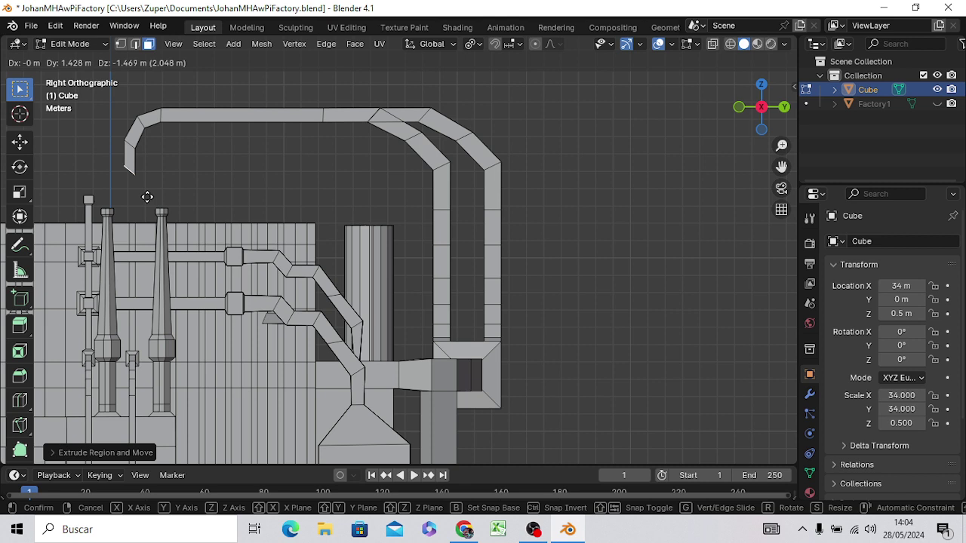
left_click(147, 197)
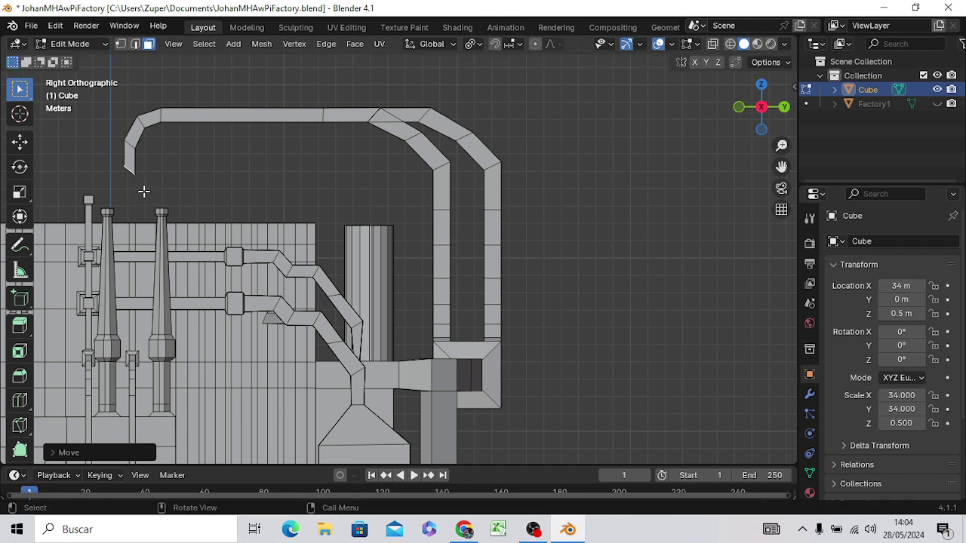
key("r")
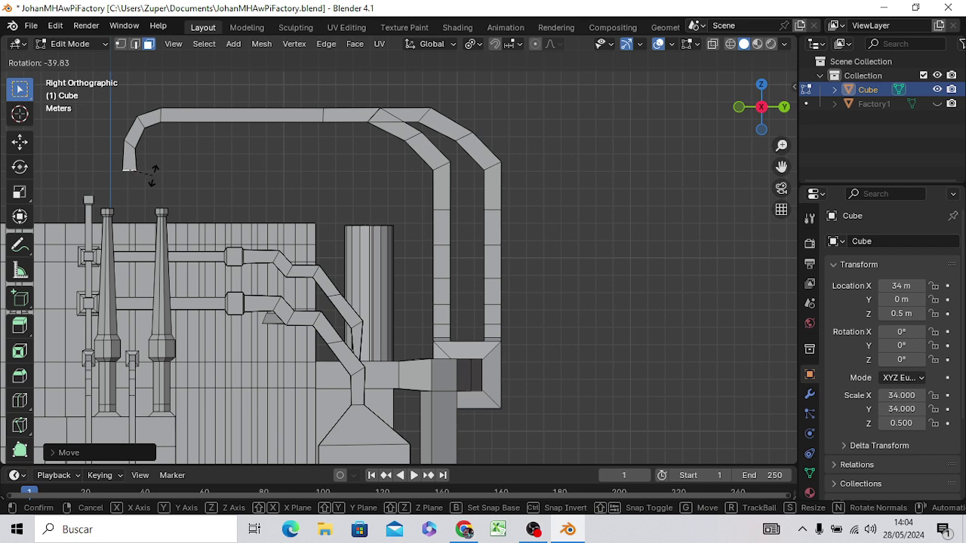
left_click(151, 178)
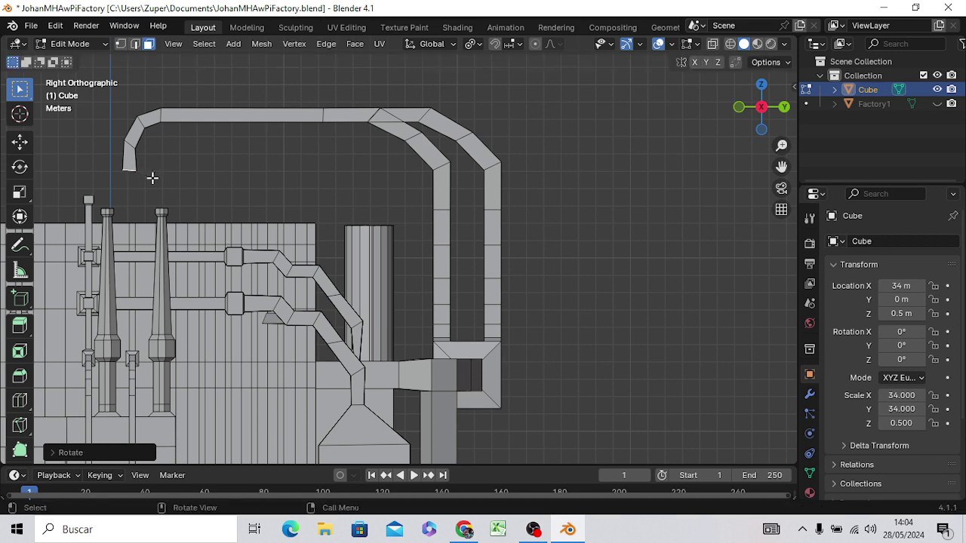
Step: Fine-tune the downward pipe end's angle and shrink its opening slightly
key("r")
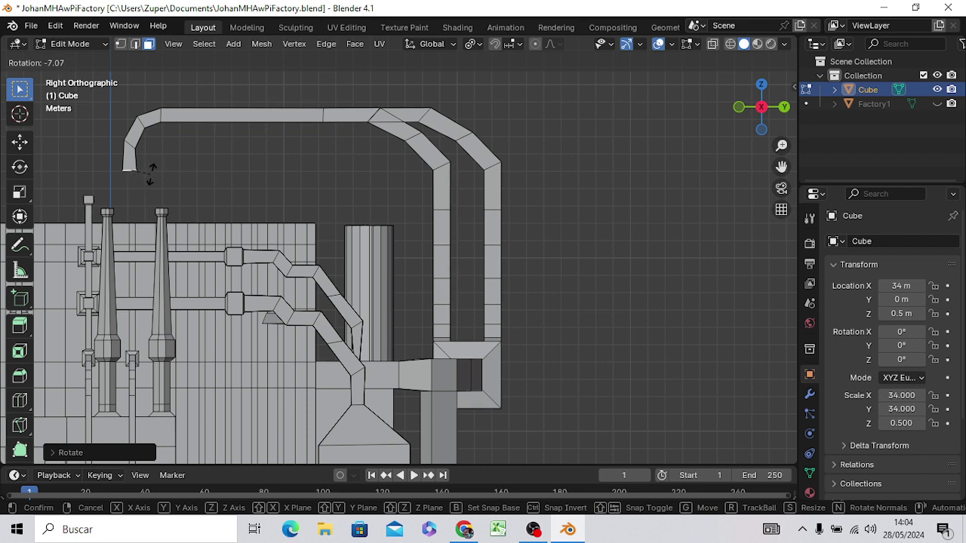
left_click(151, 175)
key("s")
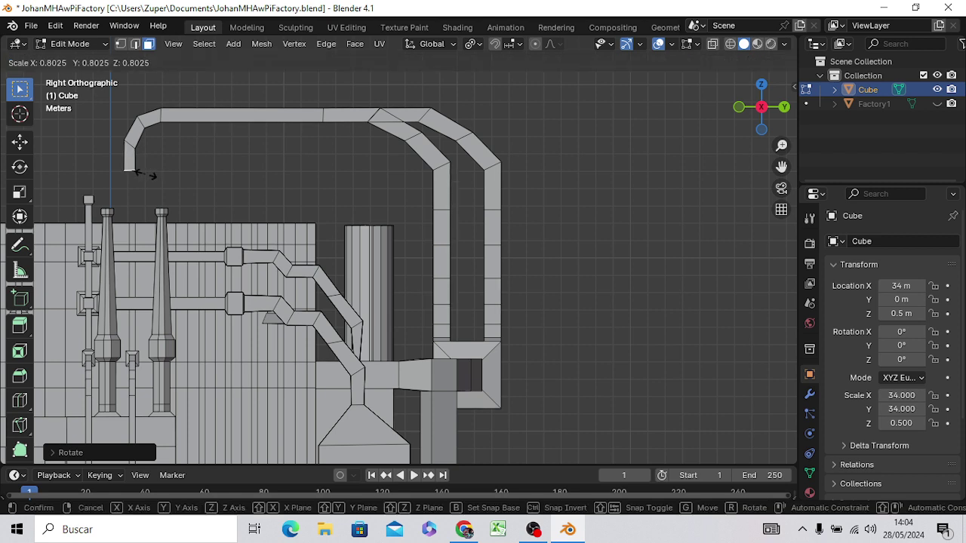
left_click(143, 174)
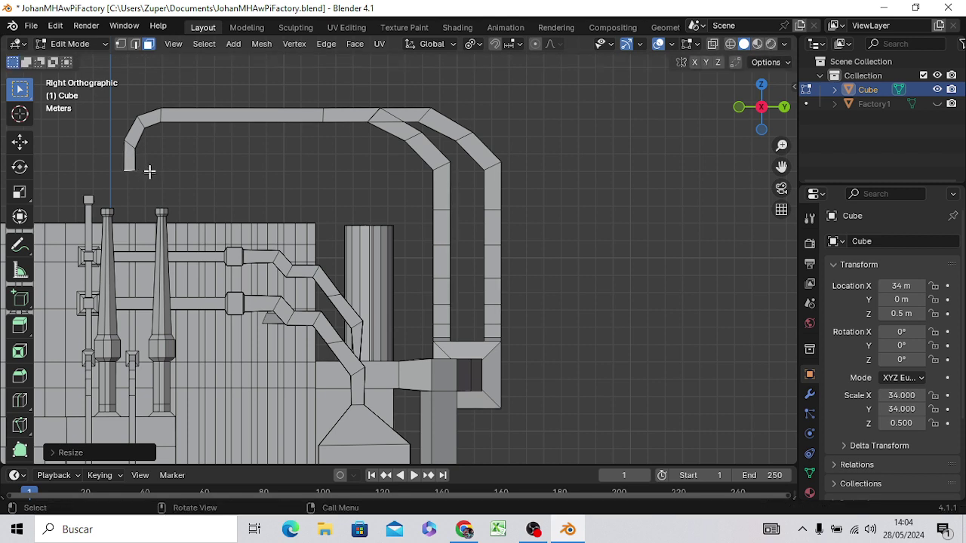
key("r")
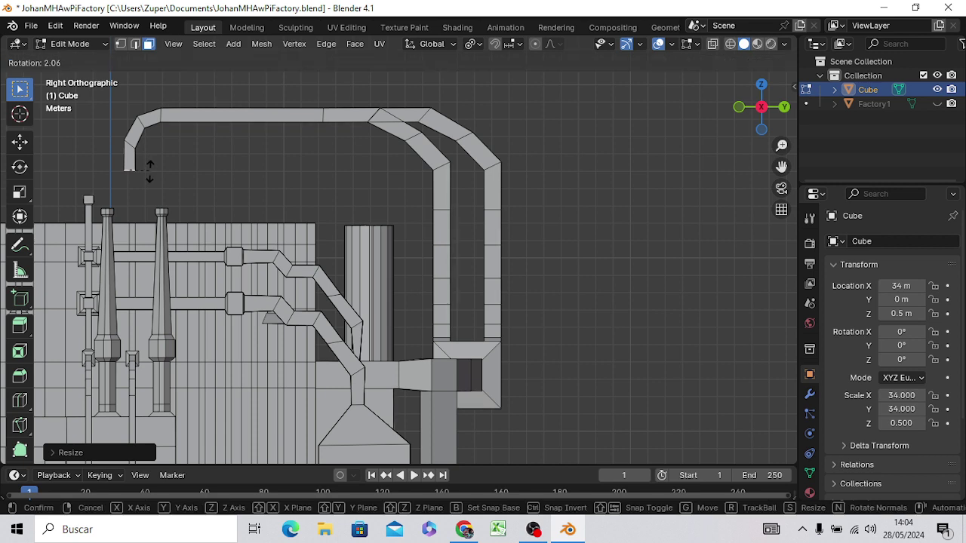
left_click(149, 176)
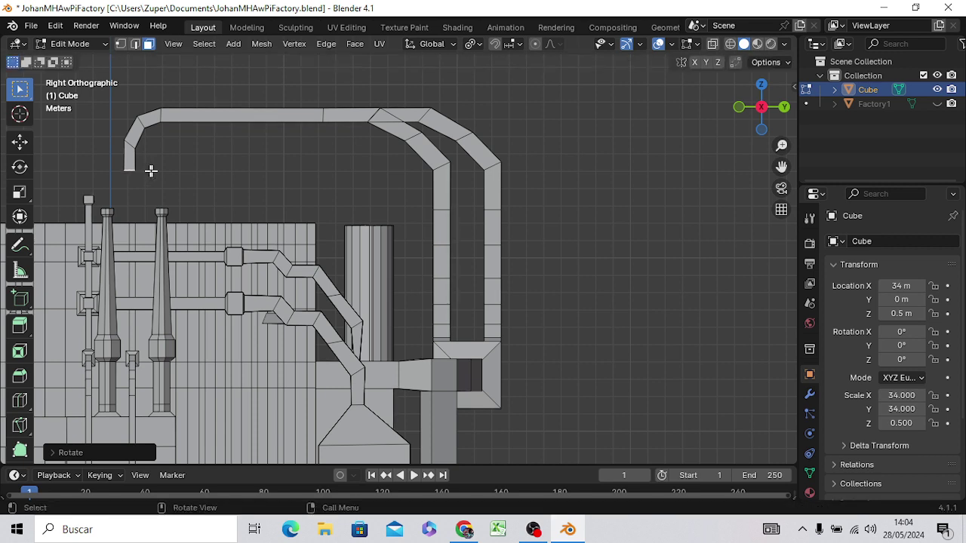
Step: Extrude the pipe straight down along Z toward the left stacks
key("e")
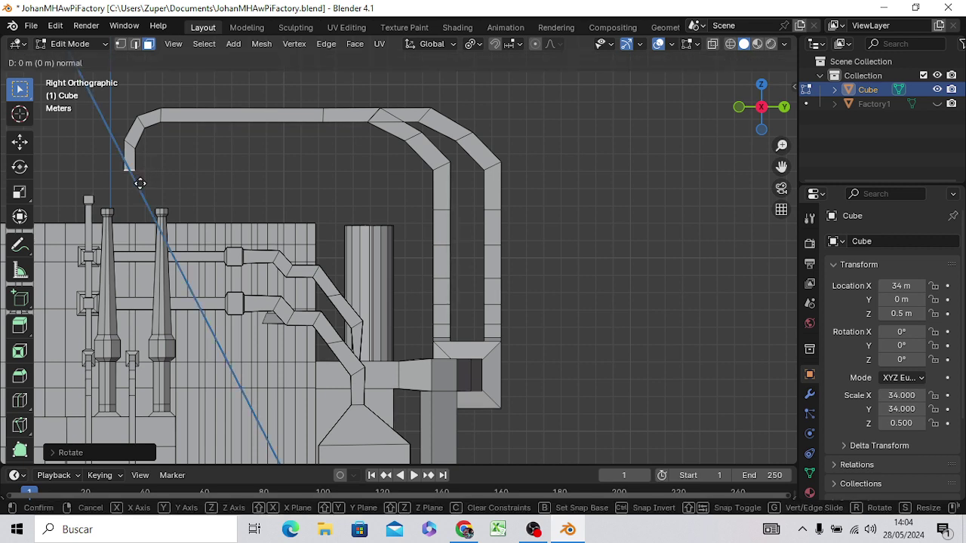
key("z")
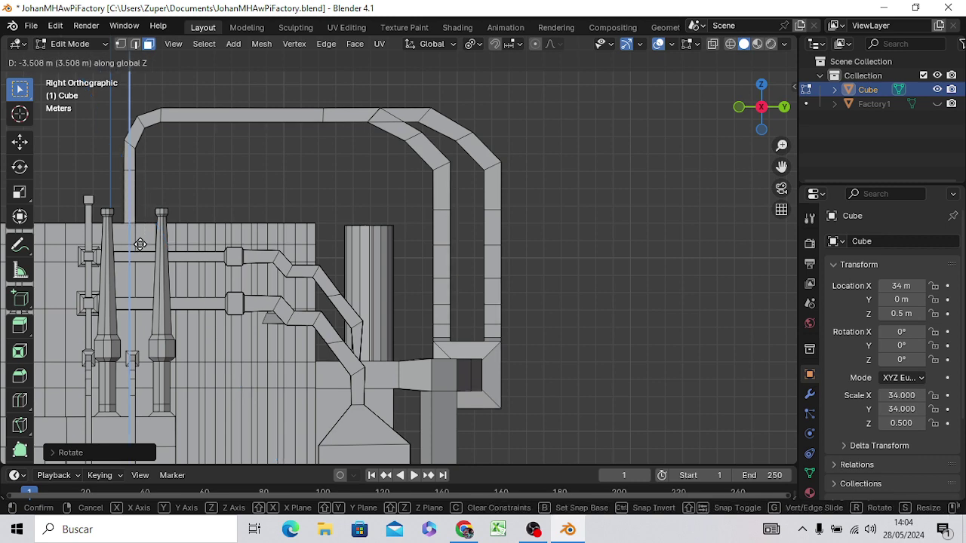
left_click(142, 243)
mouse_move(227, 193)
middle_mouse_down()
mouse_move(691, 208)
mouse_move(679, 291)
mouse_move(765, 312)
mouse_move(52, 298)
mouse_move(57, 321)
mouse_move(43, 300)
mouse_move(739, 293)
mouse_move(693, 291)
mouse_move(725, 276)
mouse_move(619, 330)
mouse_move(521, 298)
mouse_move(460, 336)
mouse_move(309, 323)
mouse_move(313, 280)
mouse_move(526, 291)
mouse_move(442, 317)
mouse_move(353, 304)
mouse_move(492, 315)
mouse_move(571, 291)
mouse_move(681, 317)
mouse_move(340, 309)
mouse_move(607, 287)
mouse_move(672, 270)
mouse_move(705, 293)
mouse_move(737, 277)
middle_mouse_up()
scroll(693, 291, "down", 5)
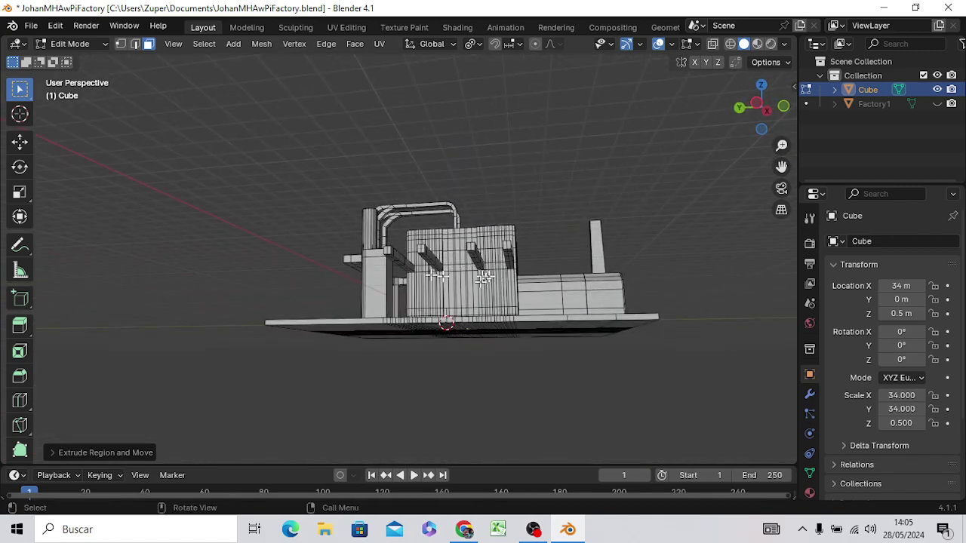
mouse_move(501, 283)
middle_mouse_down()
mouse_move(492, 297)
mouse_move(425, 313)
mouse_move(384, 295)
mouse_move(279, 319)
middle_mouse_up()
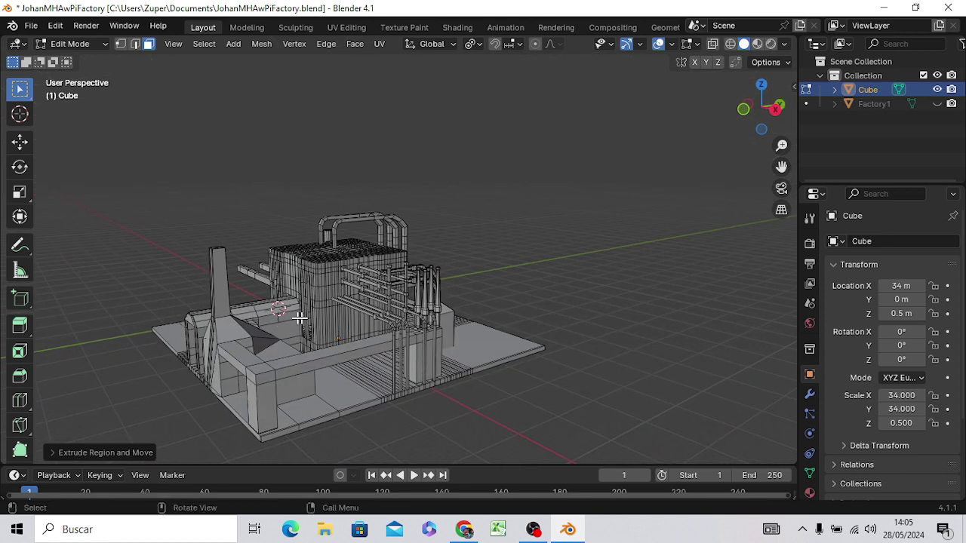